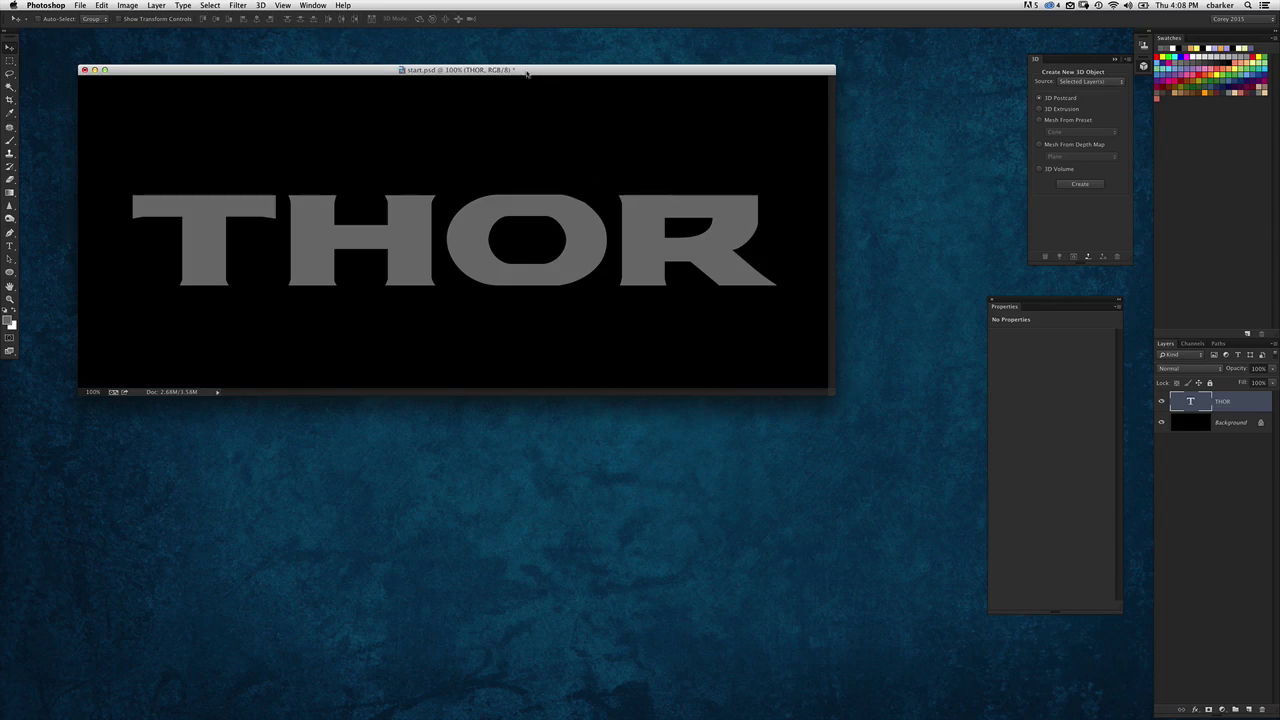
Extrude the THOR text layer into 3D with New 3D Extrusion from Selected Layer
drag(522, 72, 536, 73)
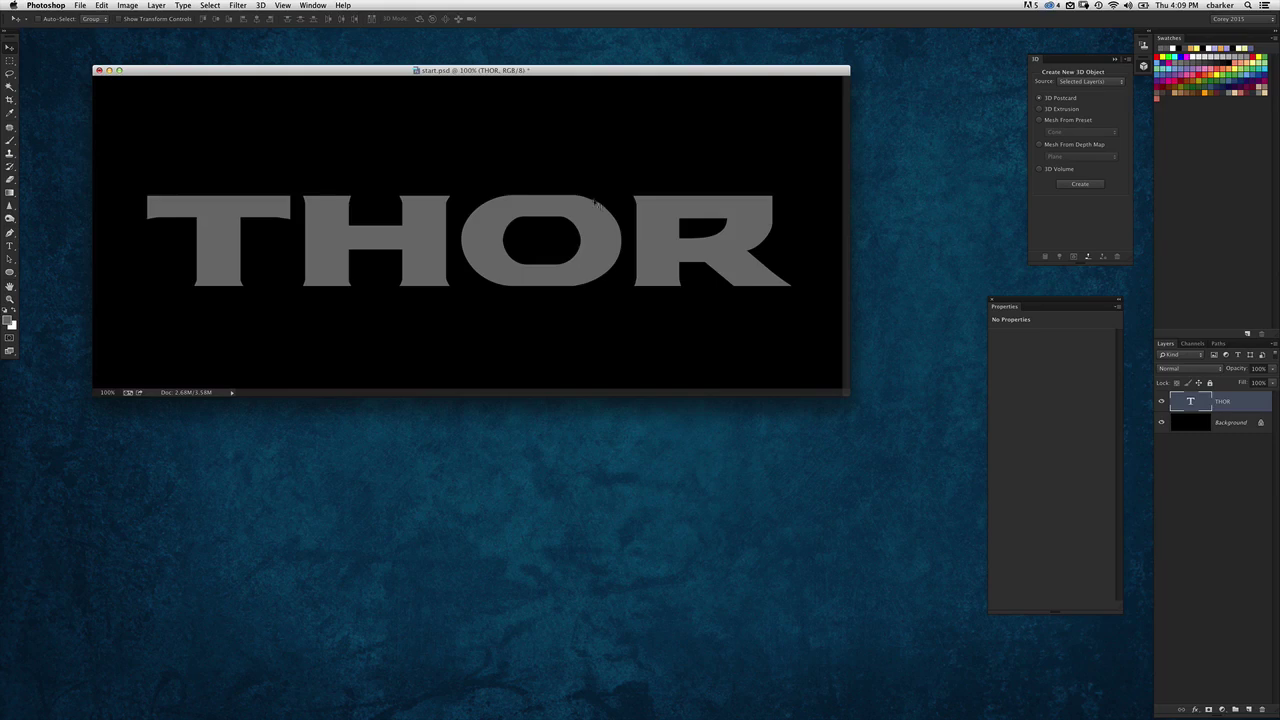
click(261, 5)
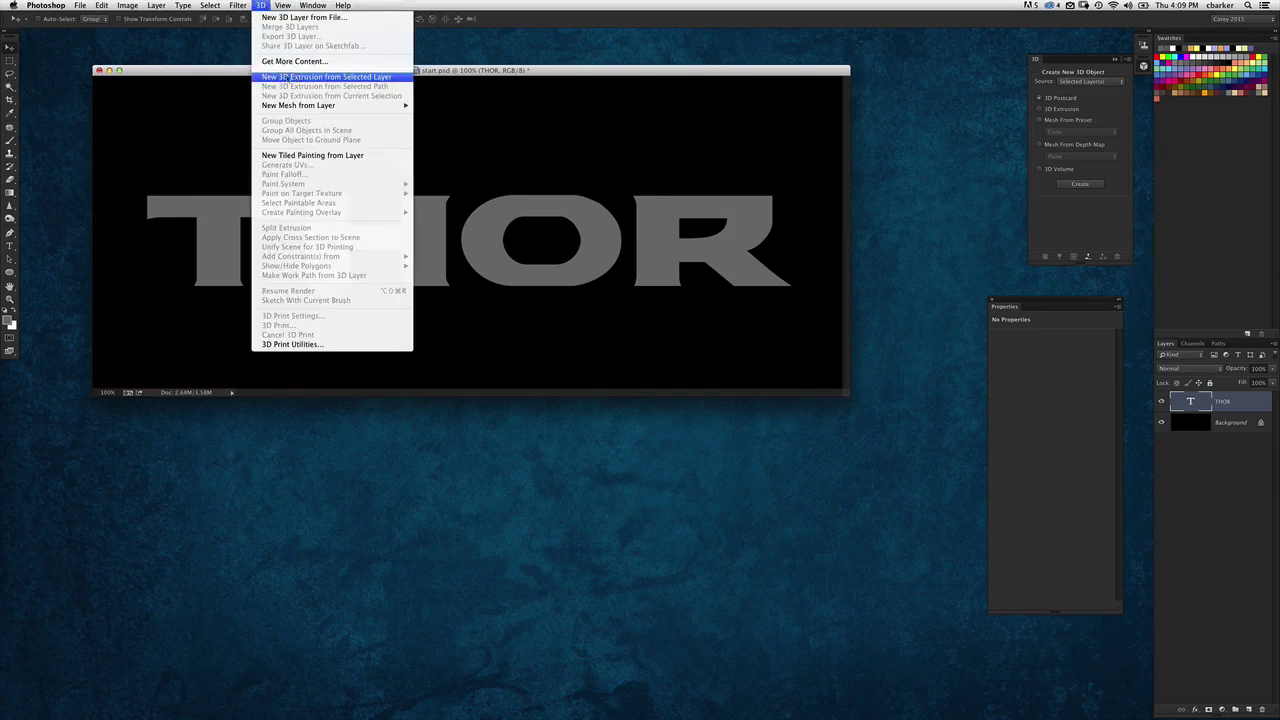
click(405, 77)
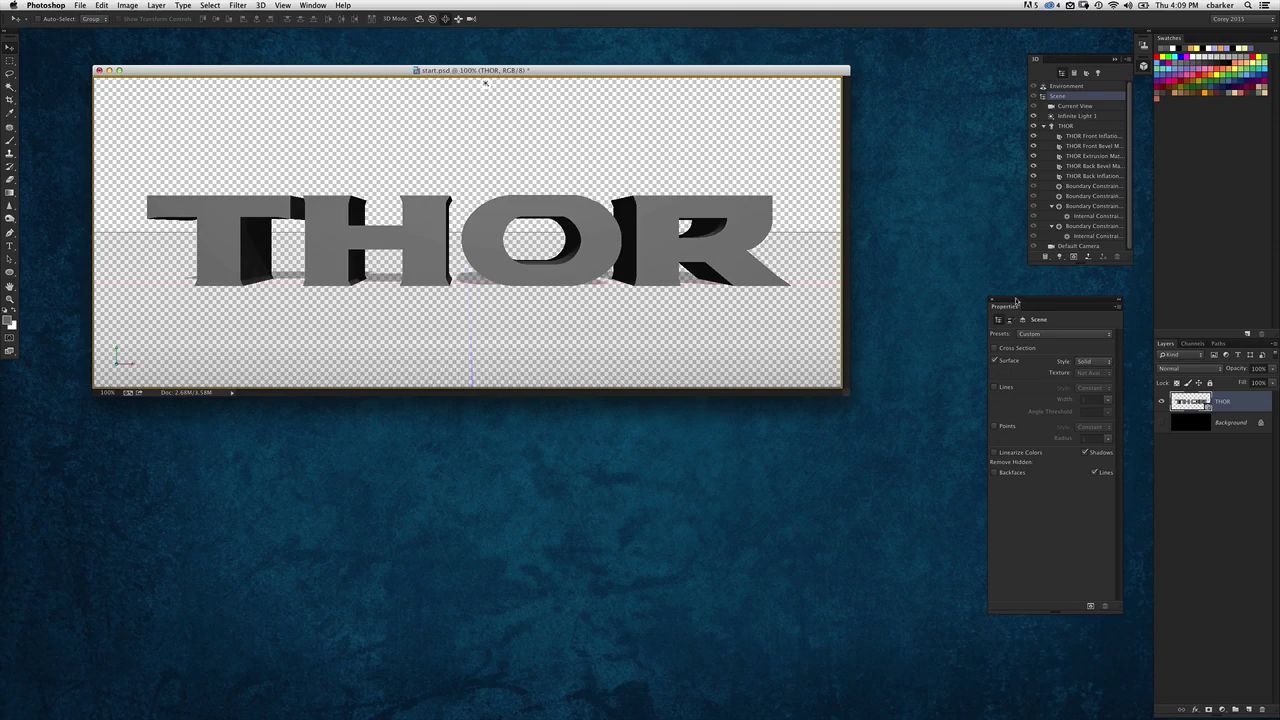
Float and arrange the 3D and Properties panels, then orbit and reset to Default Camera
drag(1017, 301, 993, 299)
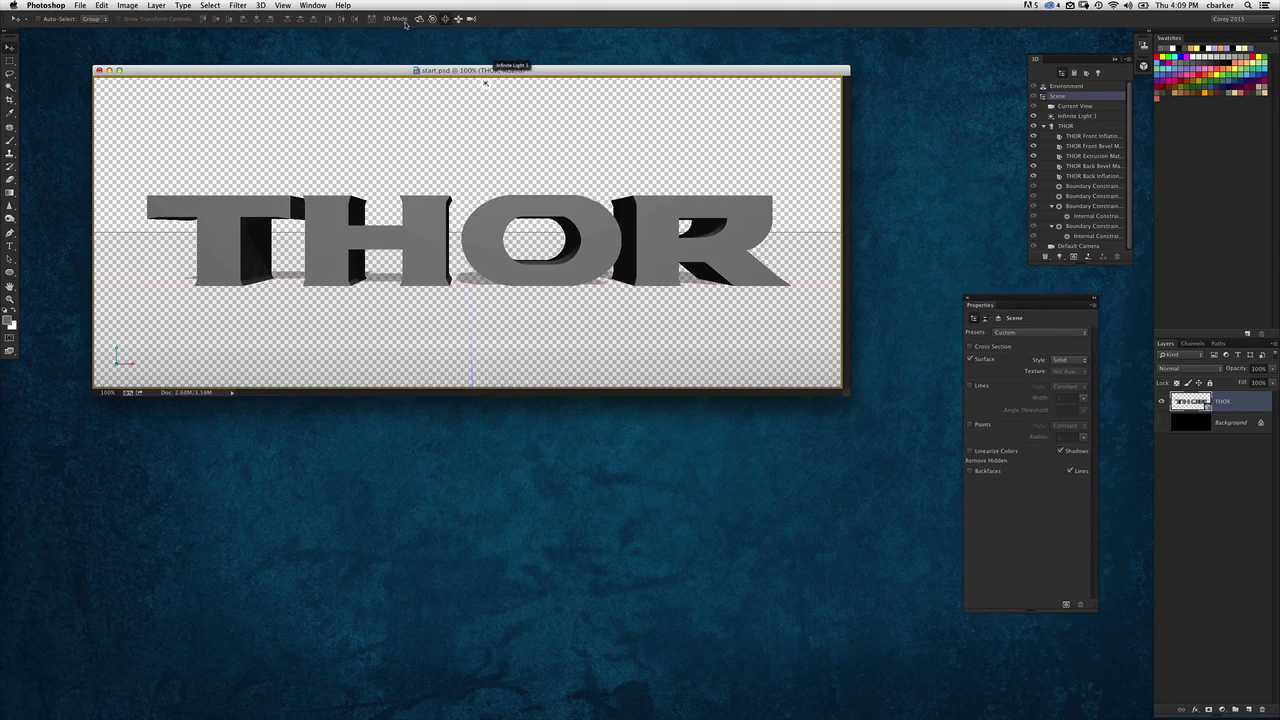
click(1073, 107)
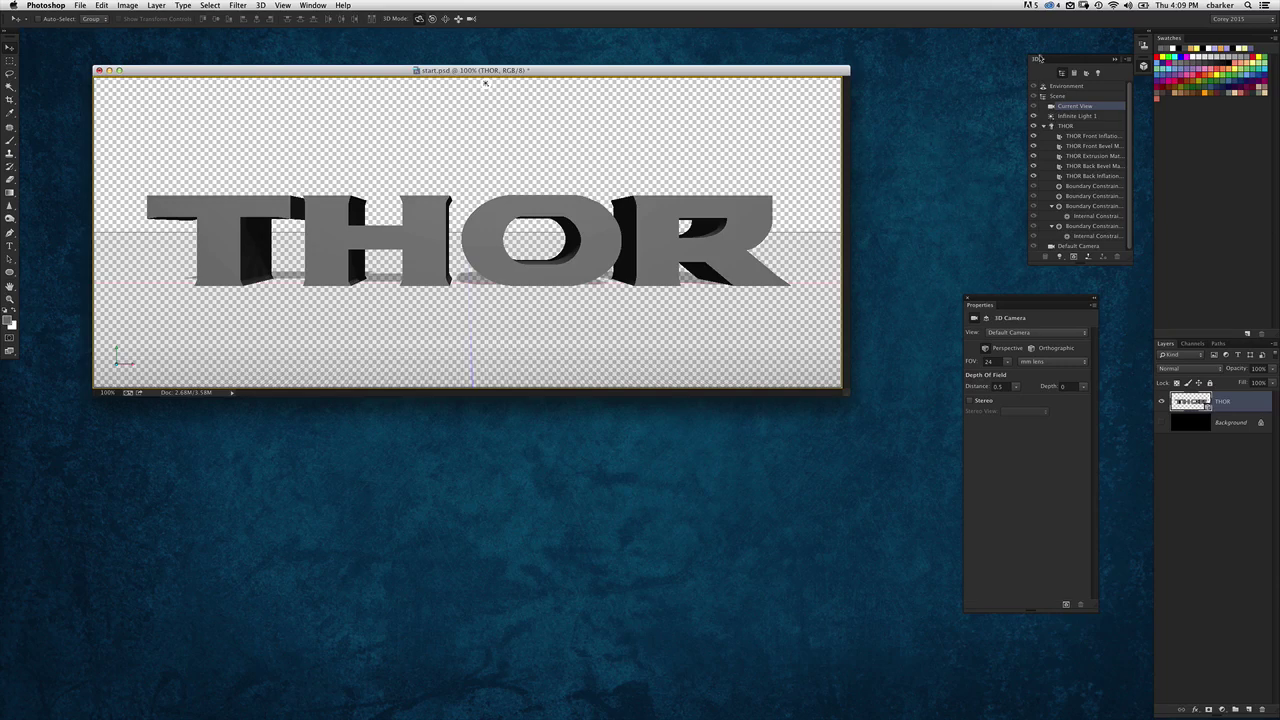
drag(1034, 60, 800, 68)
drag(918, 73, 871, 160)
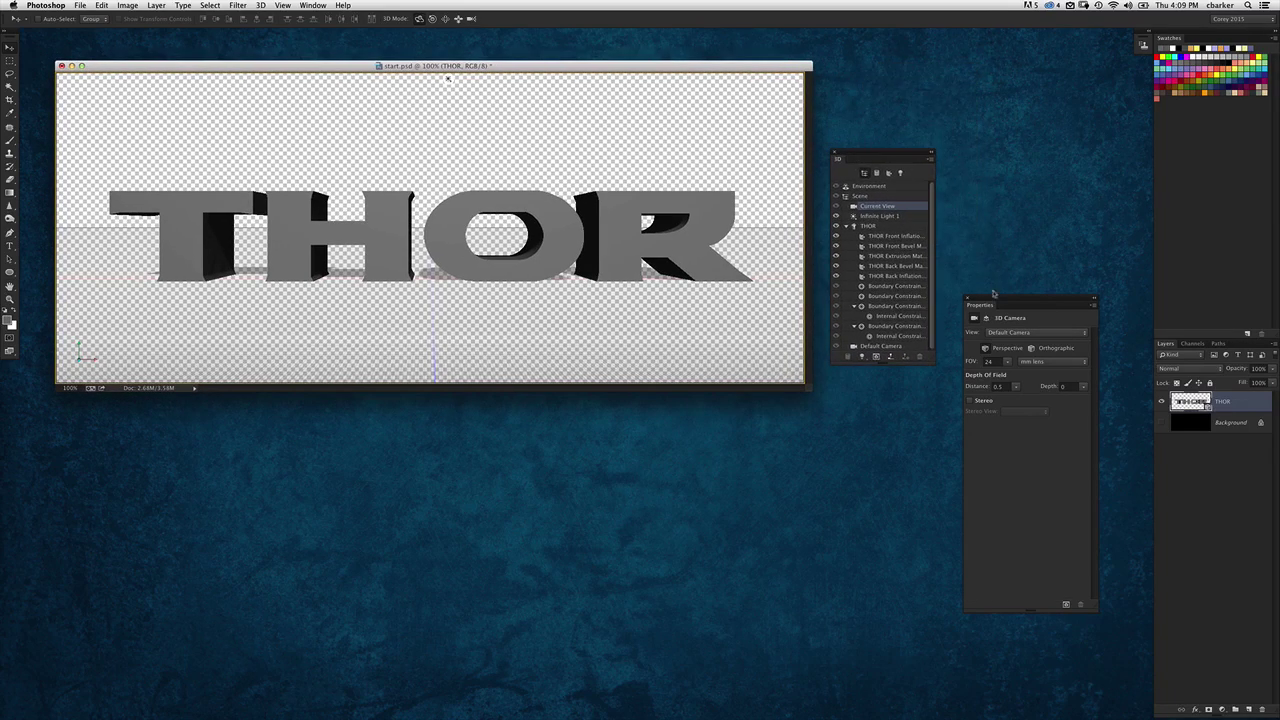
drag(993, 293, 1002, 125)
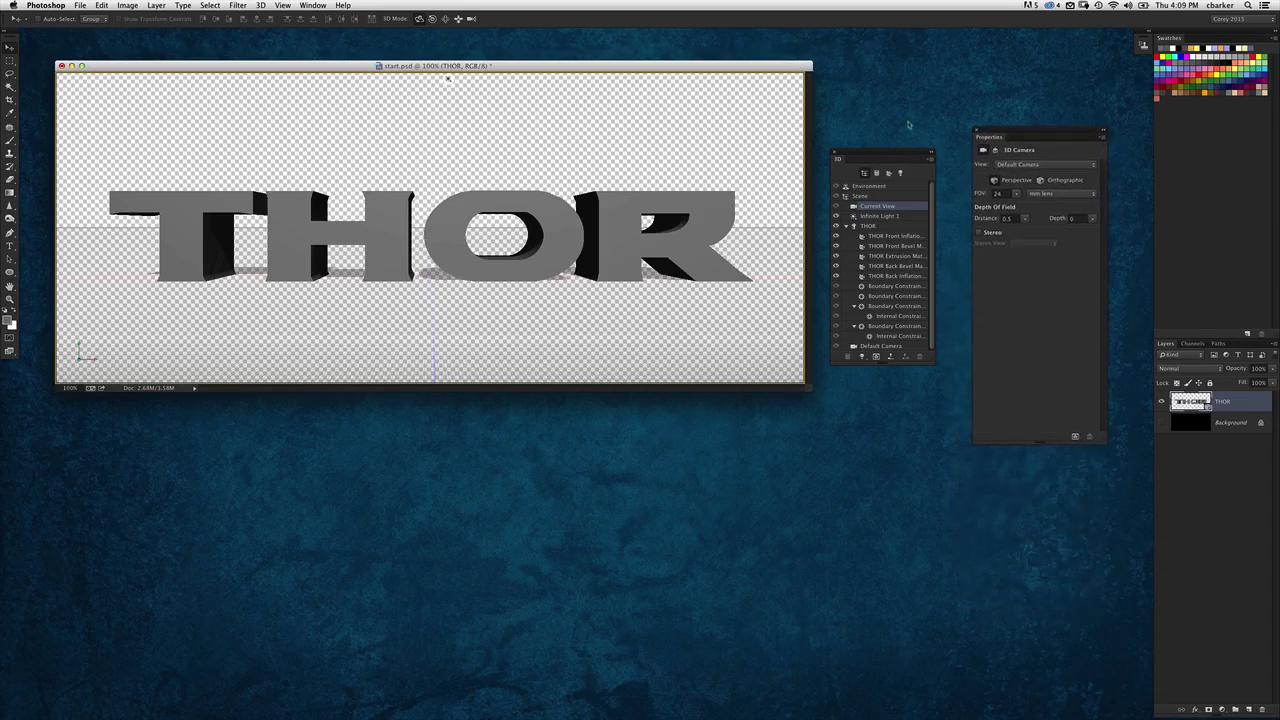
drag(910, 153, 910, 127)
drag(930, 333, 962, 430)
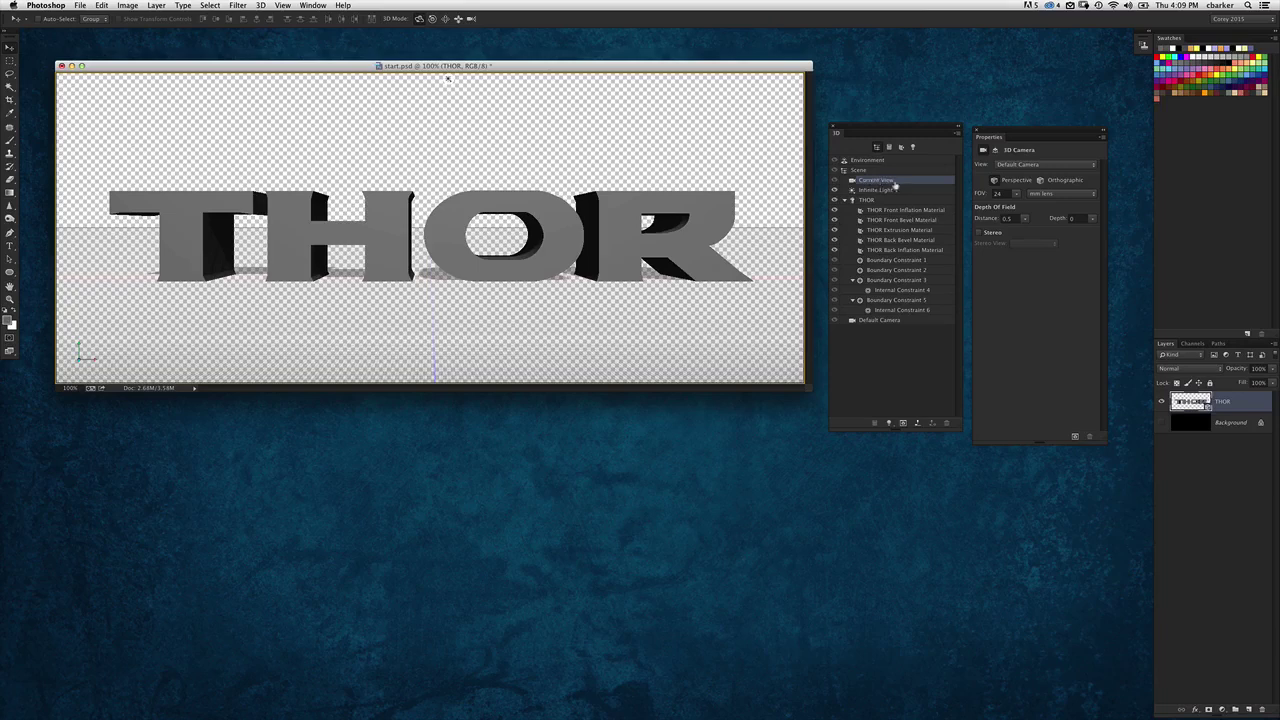
mouse_move(714, 155)
mouse_down()
mouse_move(450, 290)
mouse_move(232, 376)
mouse_move(520, 376)
mouse_move(496, 376)
mouse_move(560, 300)
mouse_move(725, 157)
mouse_up()
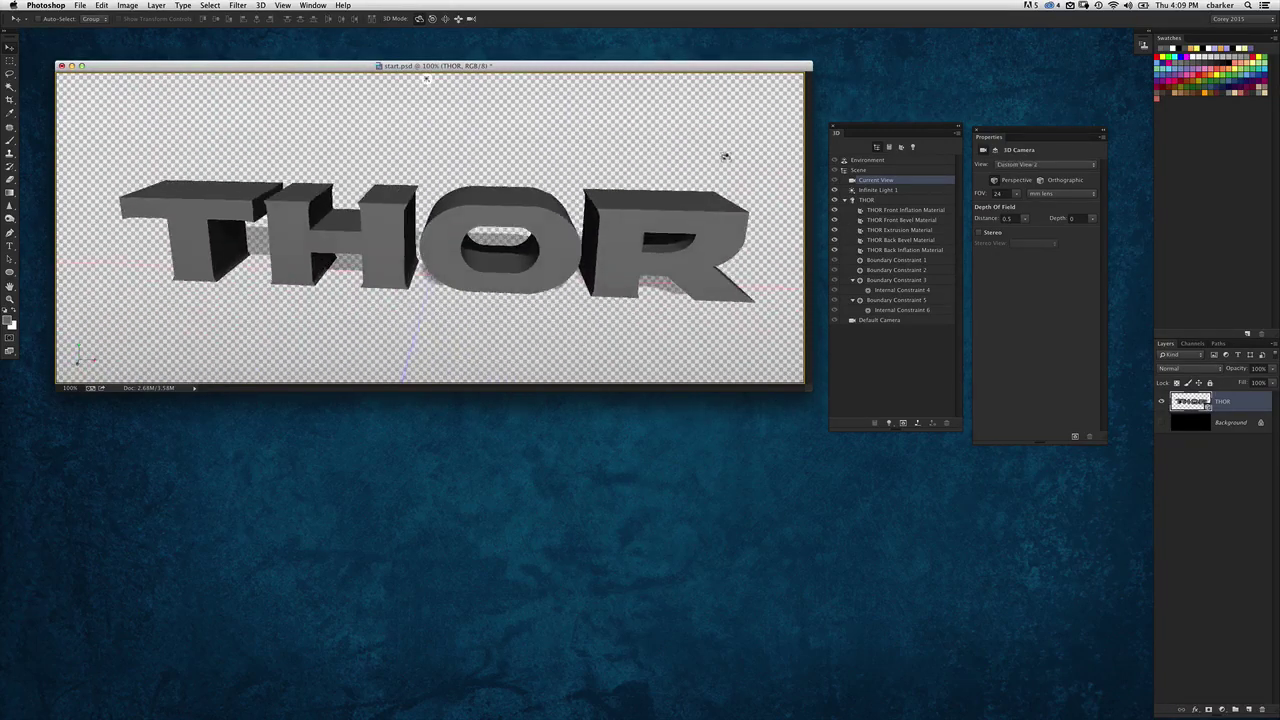
key(super+z)
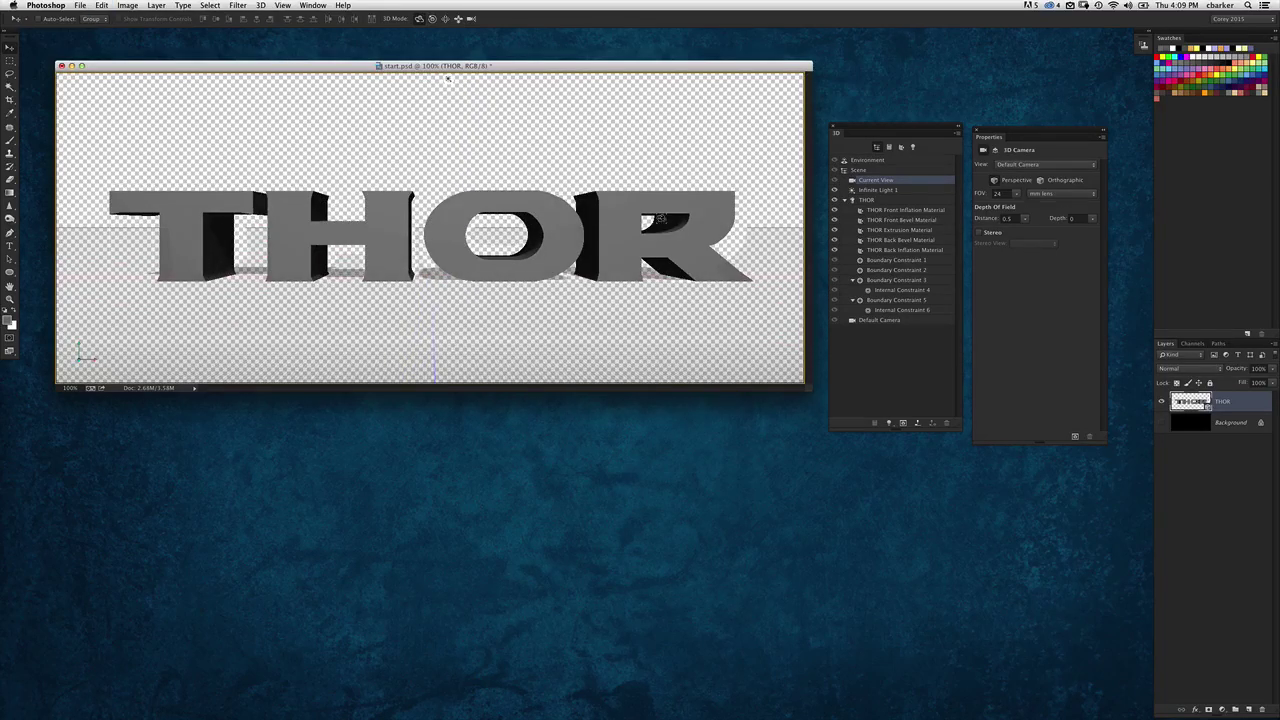
Select the THOR mesh and set its Extrusion Depth to 25 px
click(660, 218)
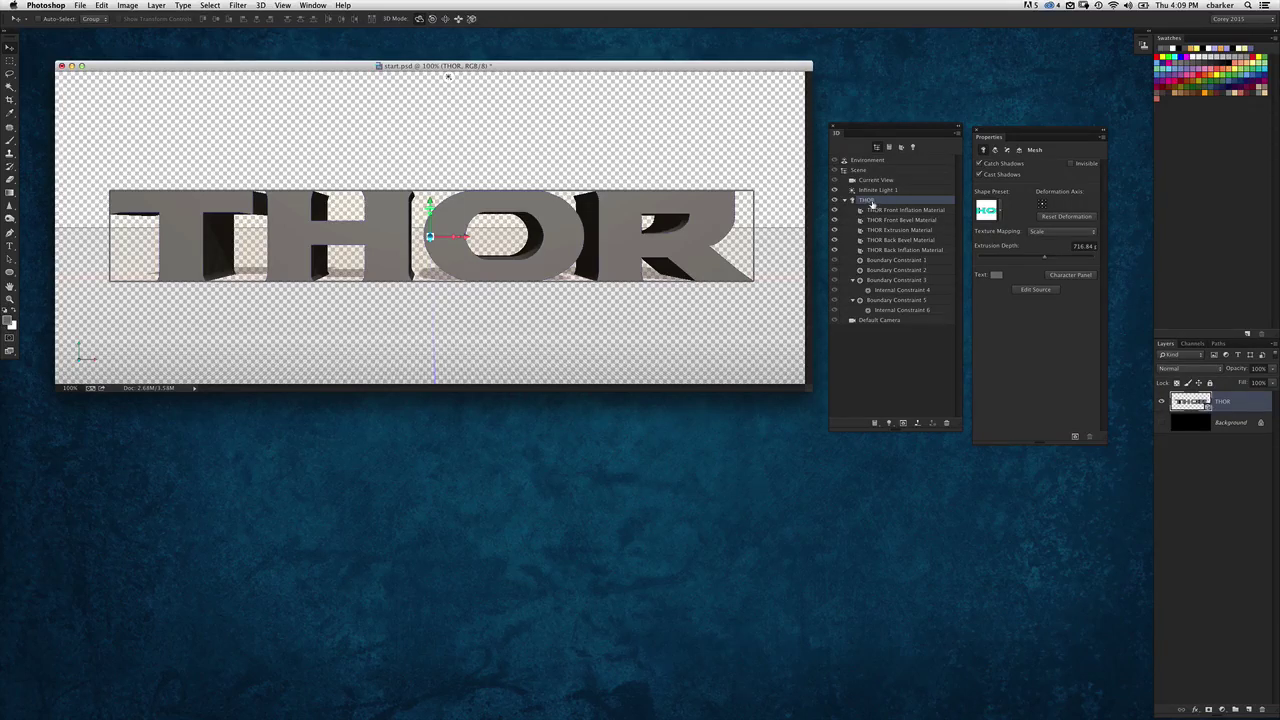
drag(1000, 132, 1006, 128)
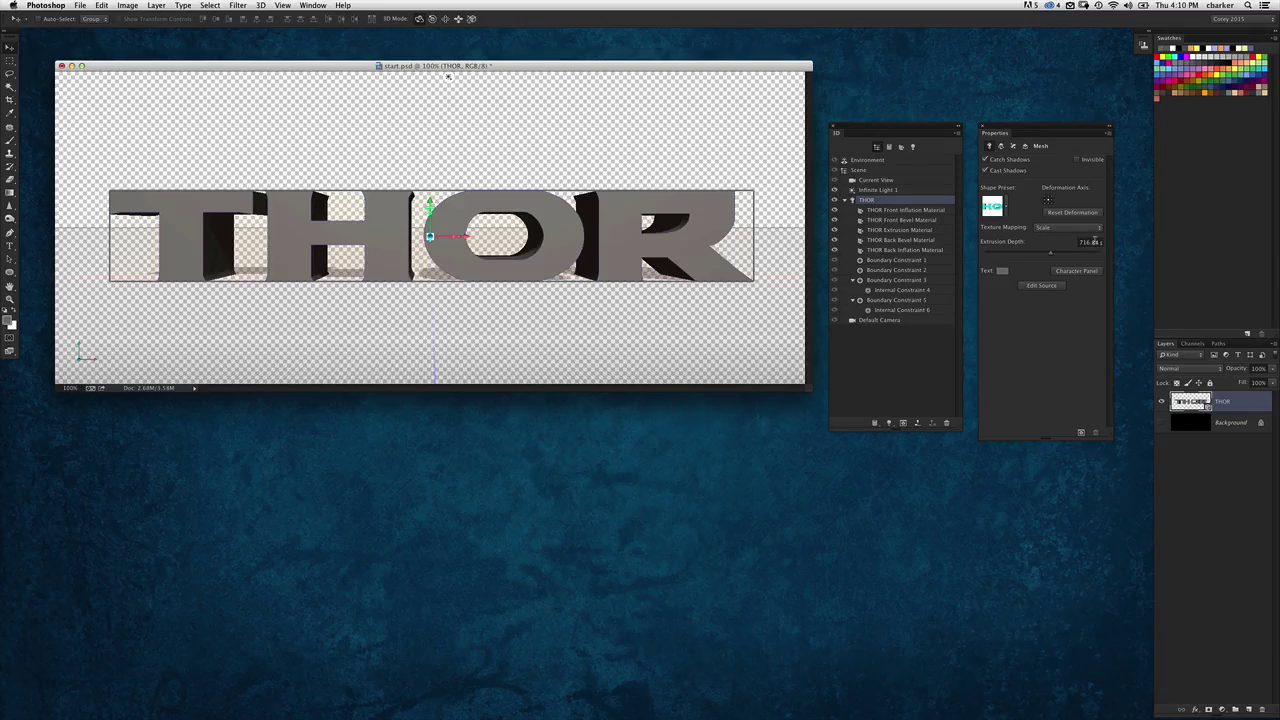
click(1092, 242)
text(25)
key(Return)
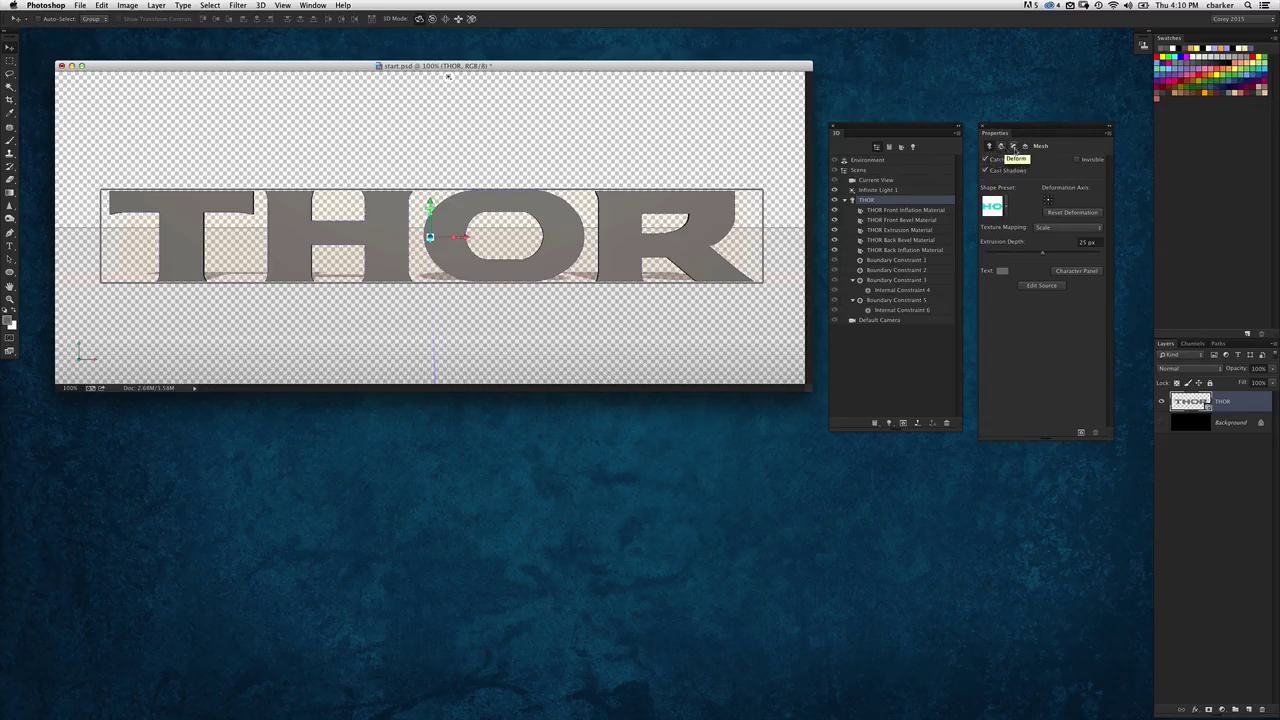
Set the THOR front cap's Bevel Width to 25% and orbit to inspect the bevel
click(1013, 148)
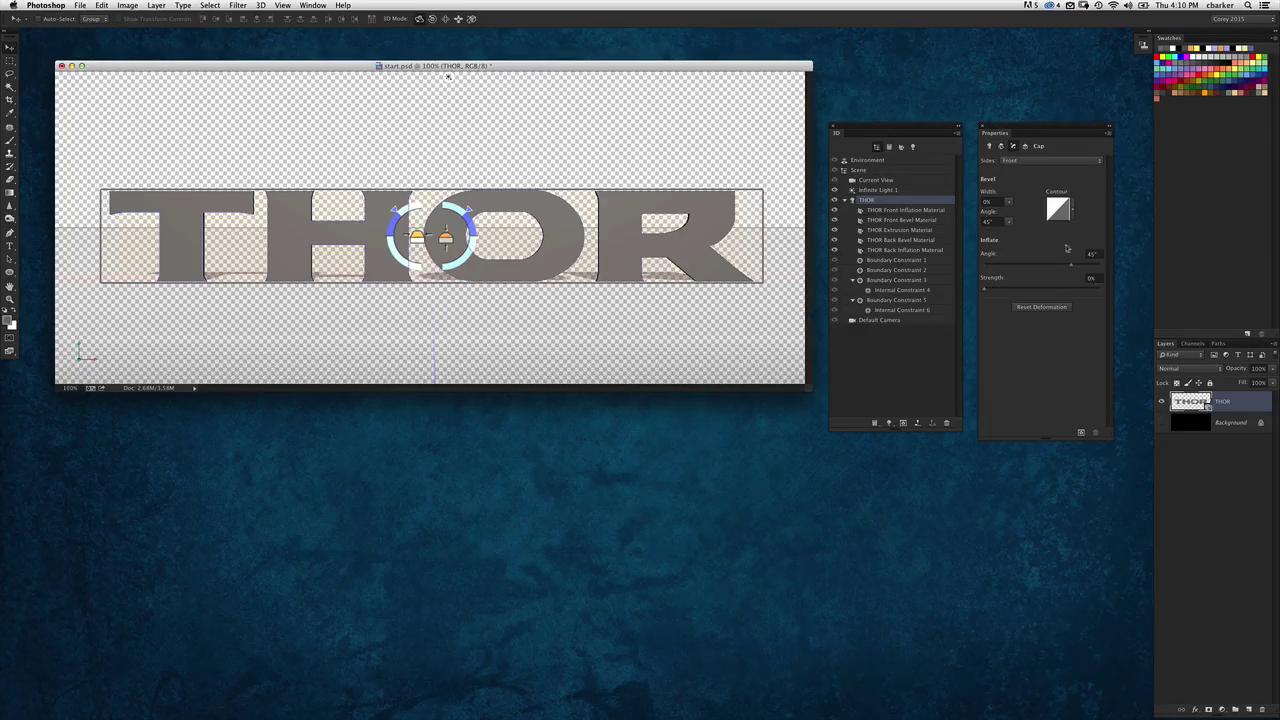
click(993, 202)
text(25)
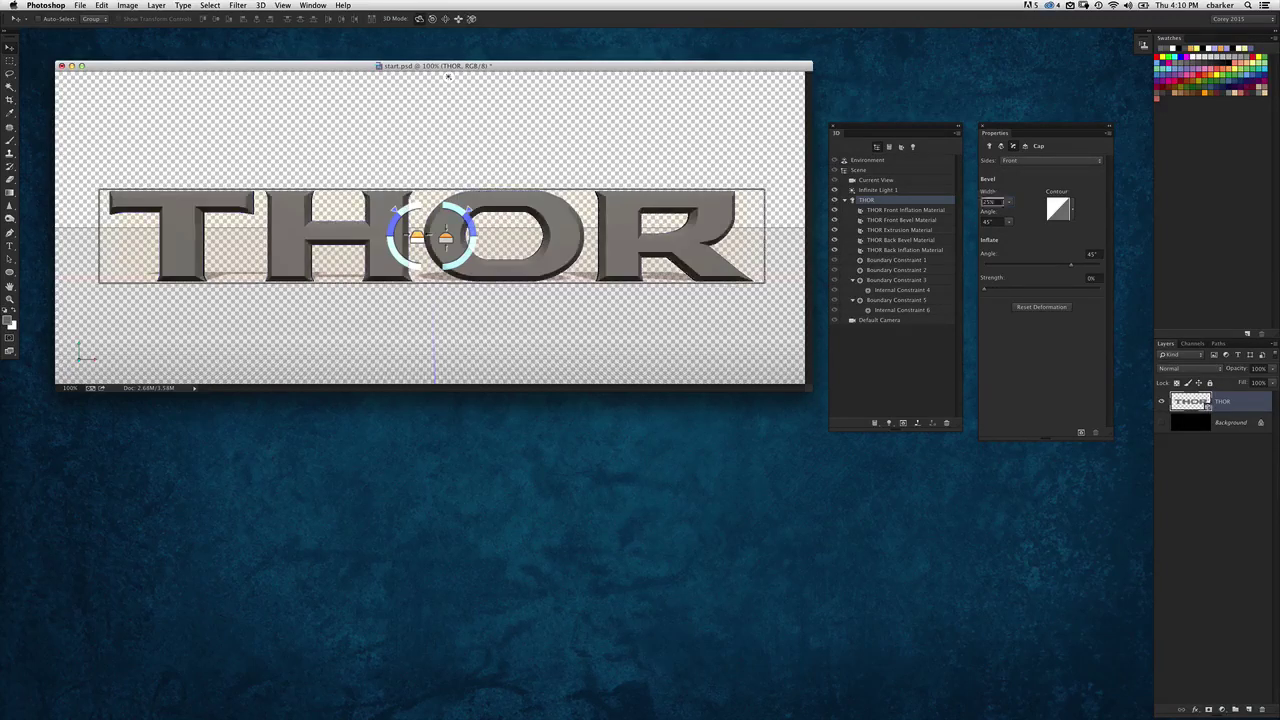
key(Return)
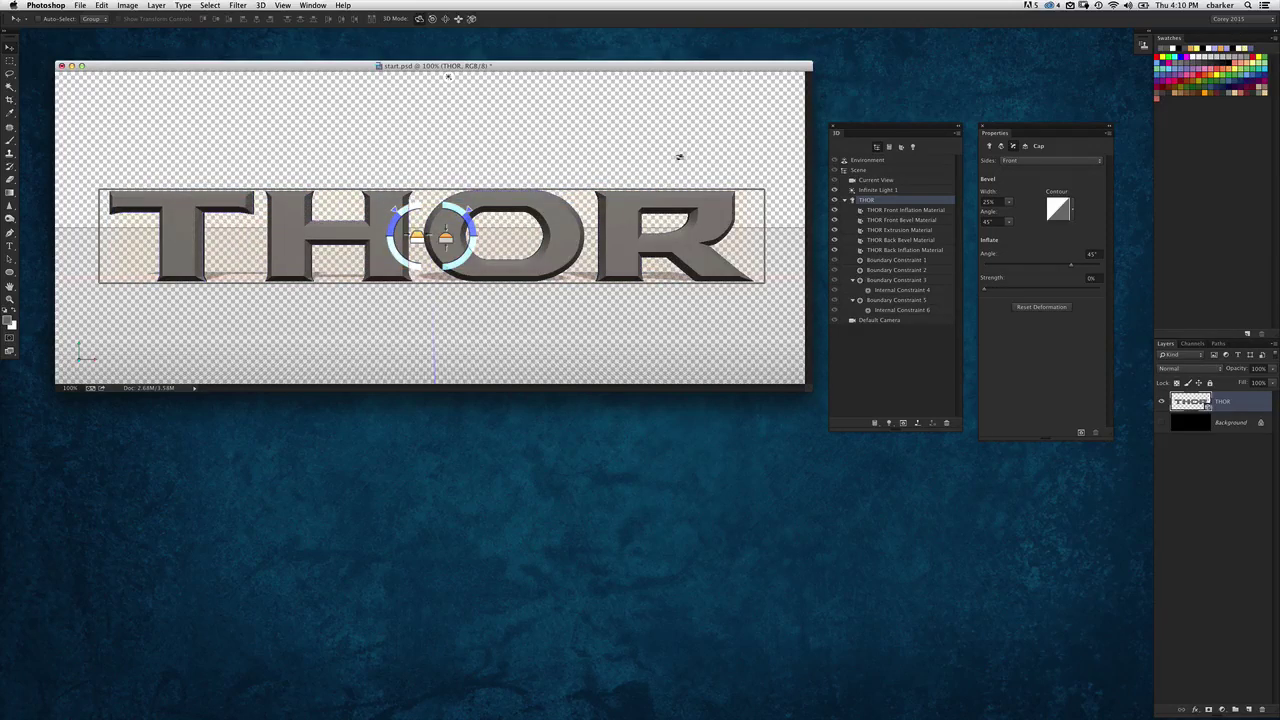
drag(680, 162, 746, 120)
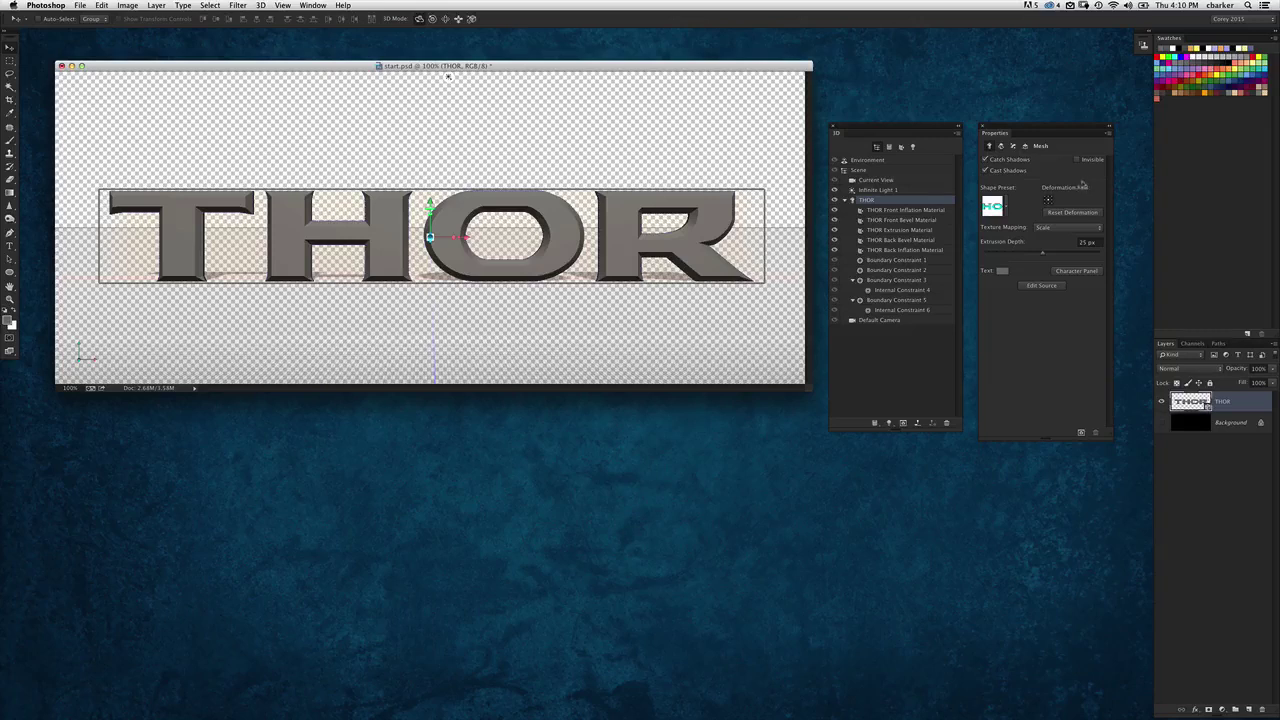
click(1024, 147)
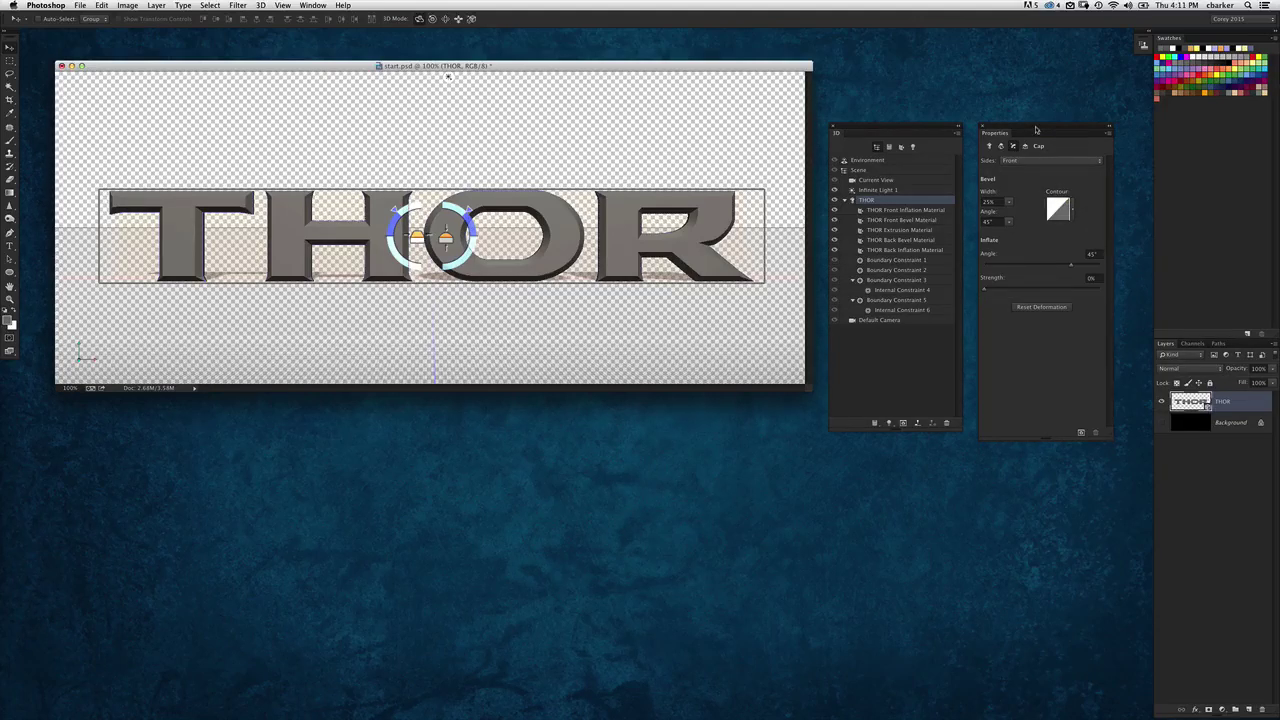
drag(1036, 130, 1039, 132)
mouse_move(945, 129)
mouse_down()
mouse_move(929, 127)
mouse_move(947, 128)
mouse_up()
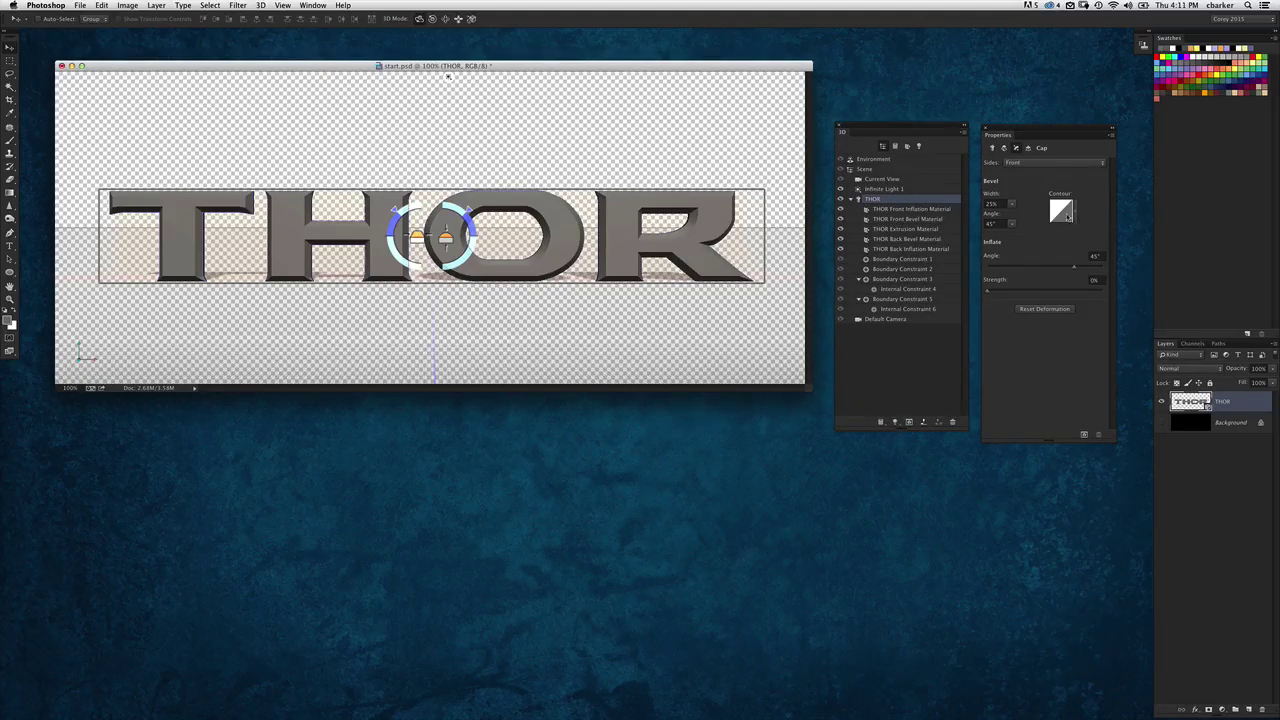
Open the Contour Editor for the THOR front bevel contour
click(1083, 217)
click(1062, 216)
click(1062, 216)
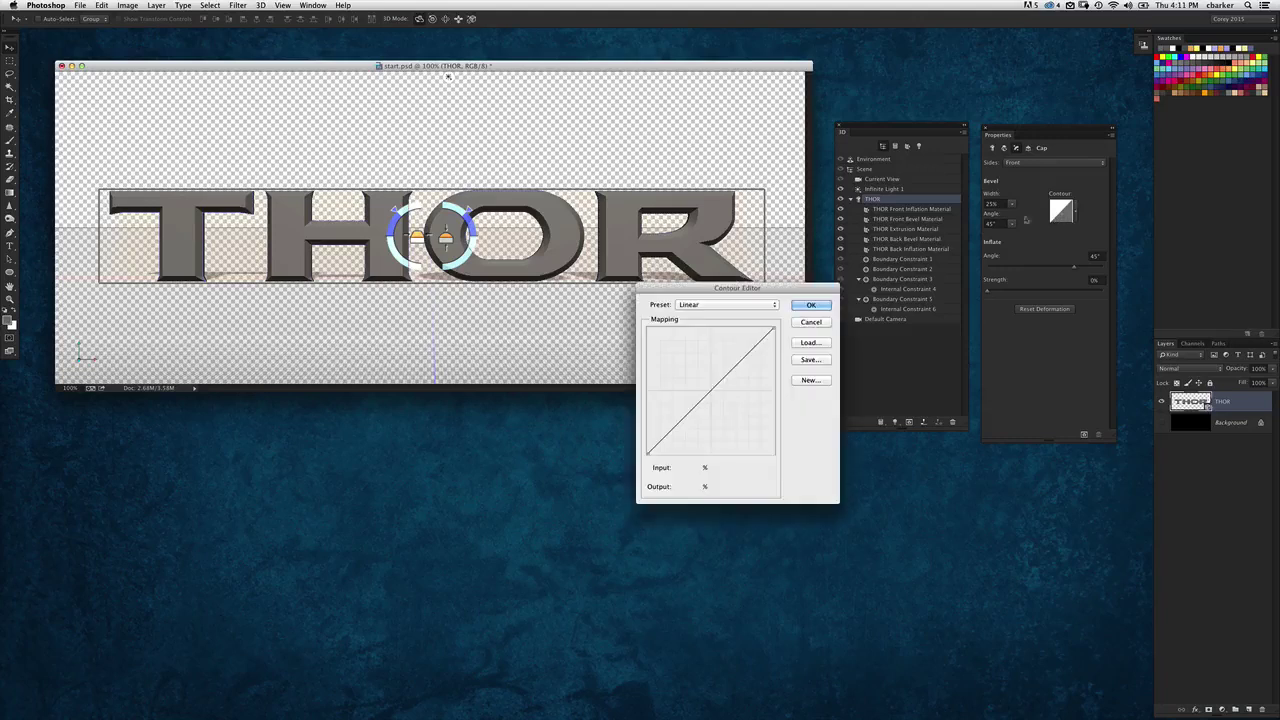
key(Escape)
click(1062, 216)
Shape a flat-topped contour with Corner points, peak at Input 36, Output 49, and apply it
drag(705, 394, 702, 379)
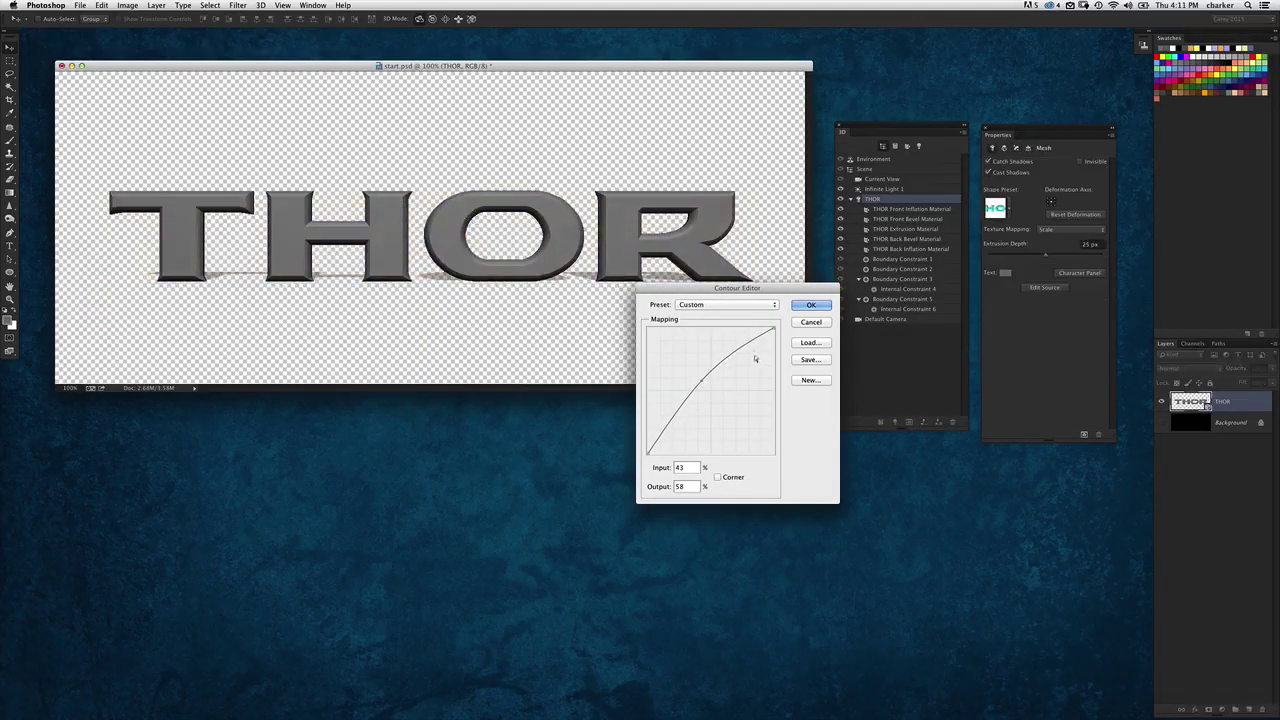
drag(766, 289, 852, 373)
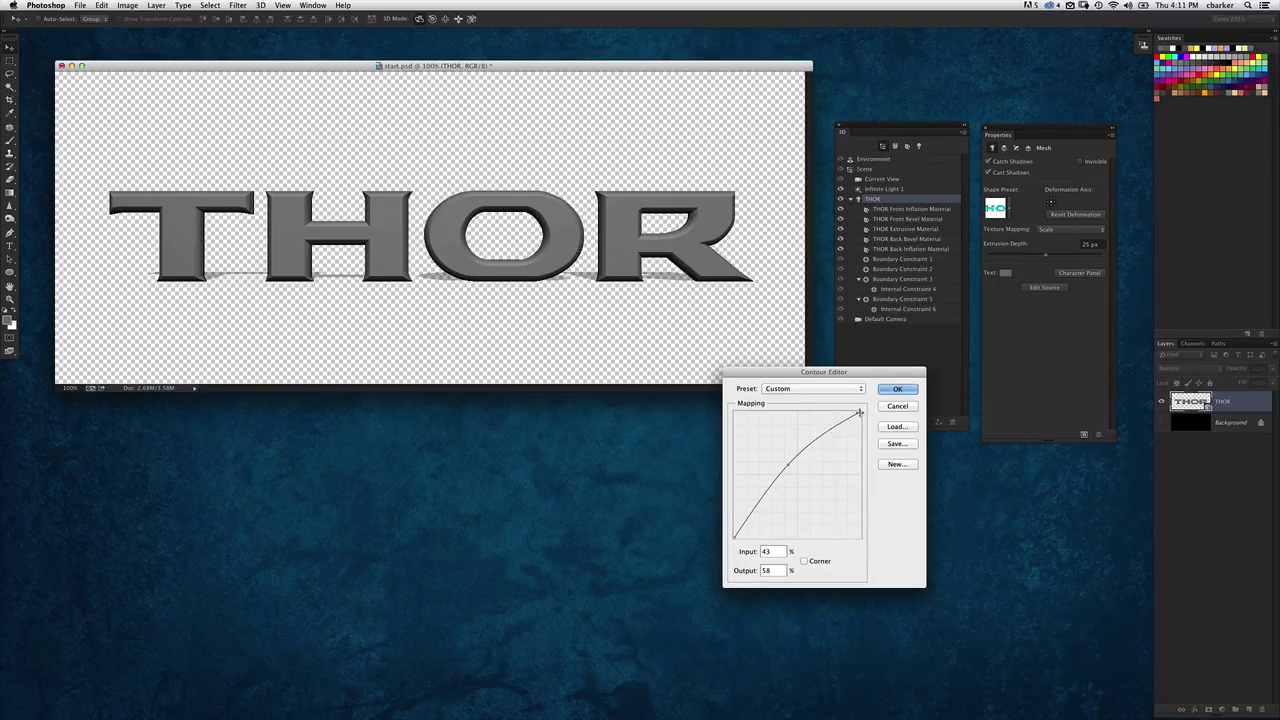
drag(861, 413, 868, 547)
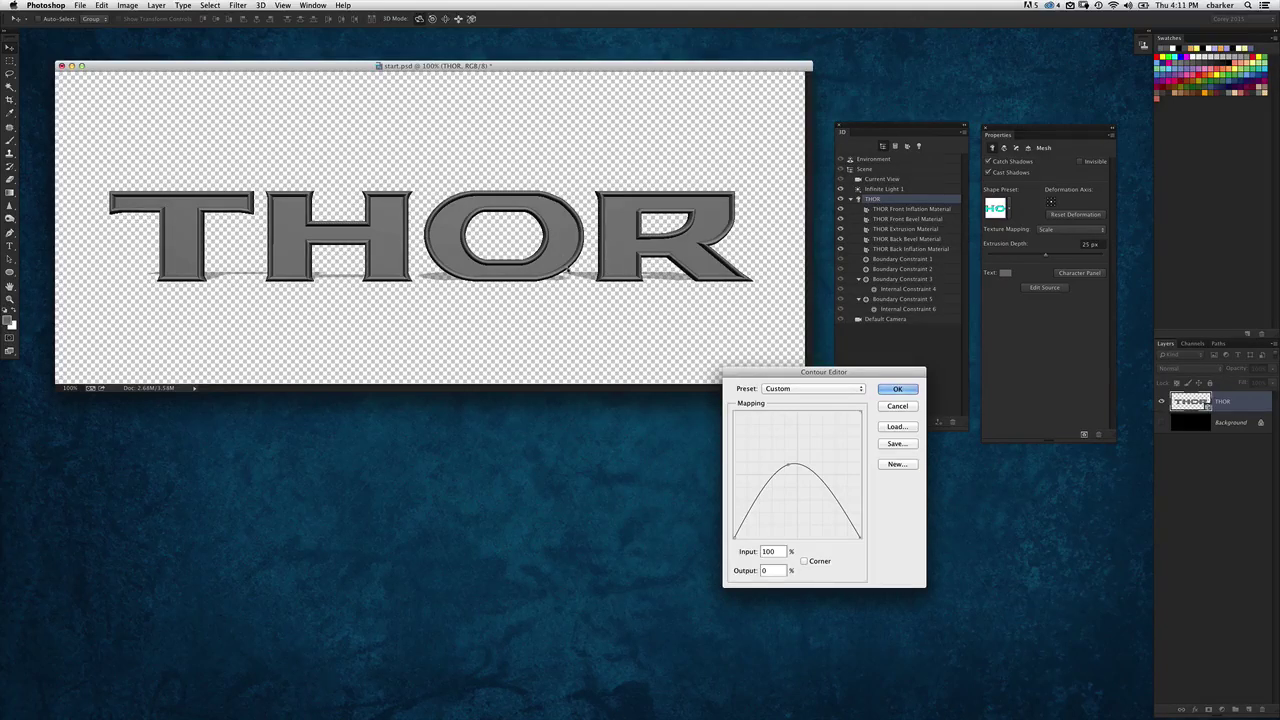
drag(792, 372, 826, 287)
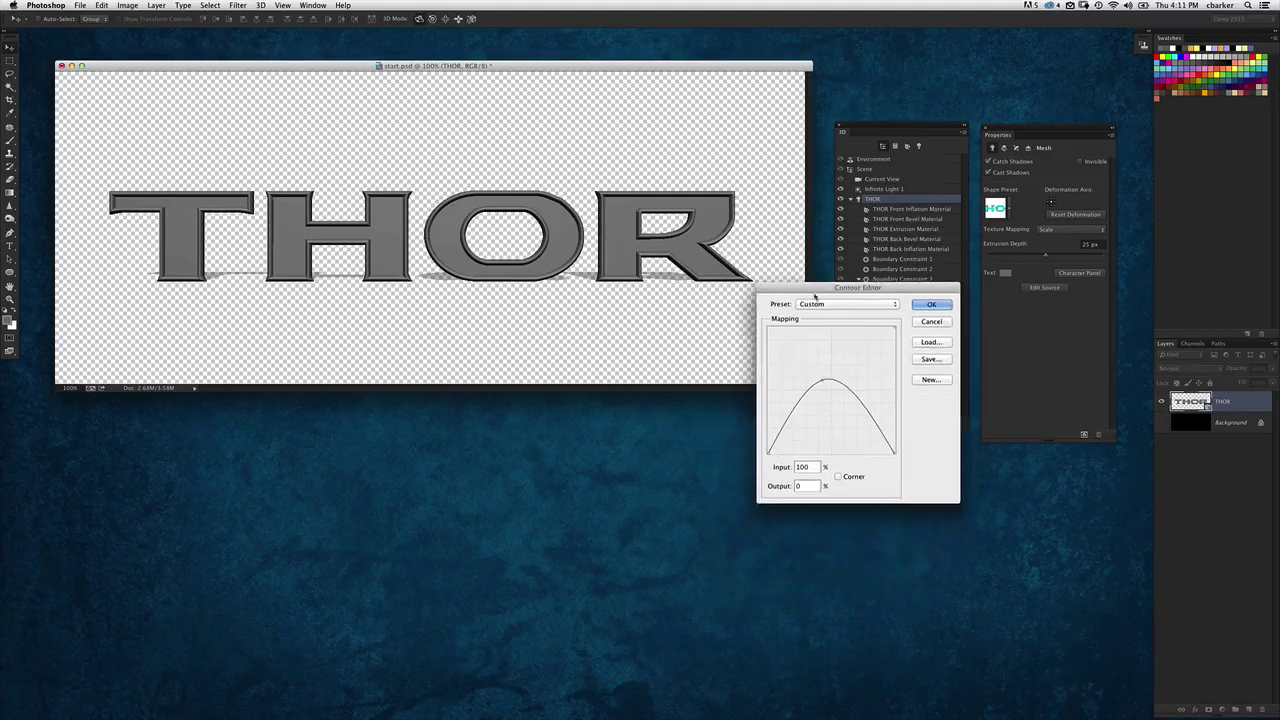
drag(823, 380, 797, 416)
click(838, 477)
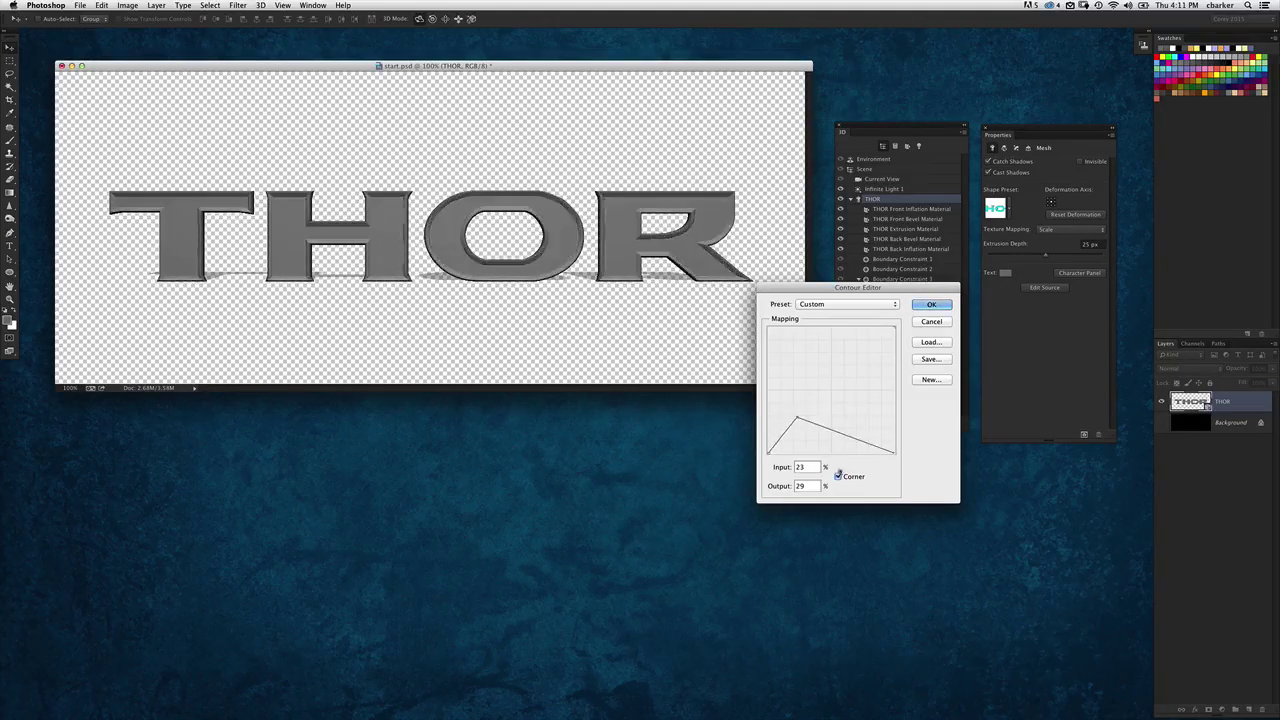
drag(857, 441, 866, 414)
click(838, 477)
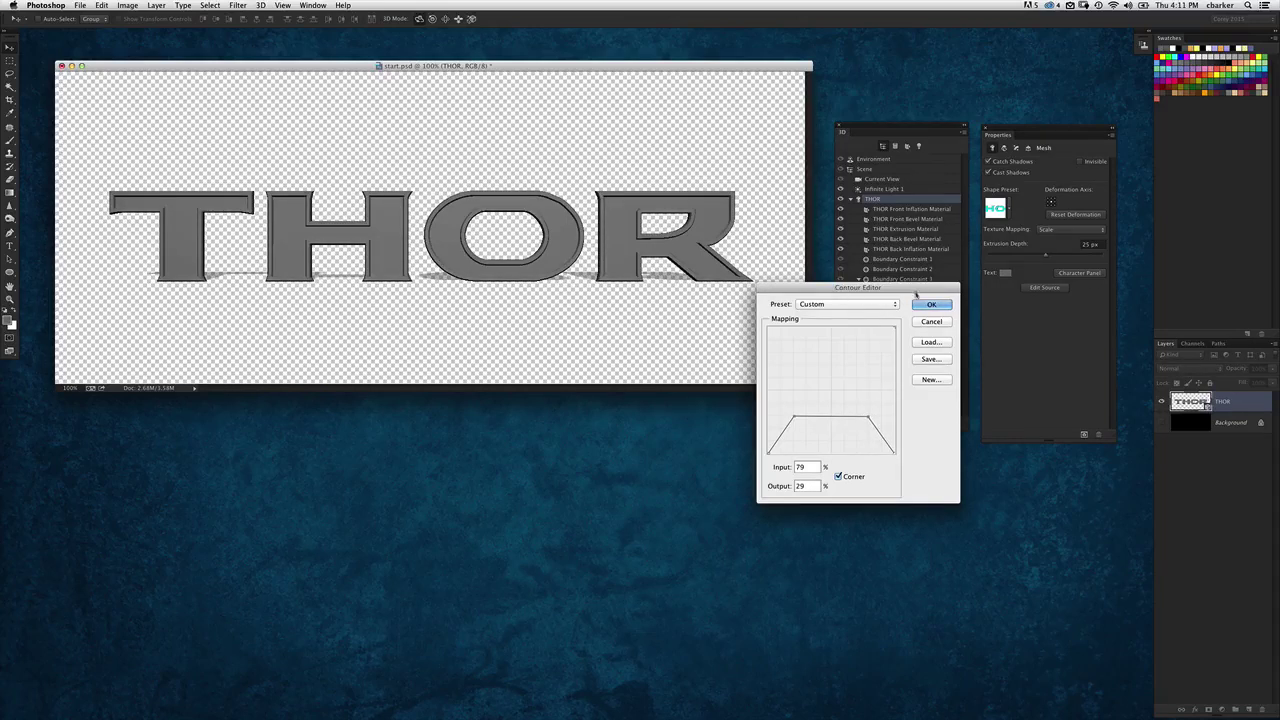
drag(895, 289, 868, 299)
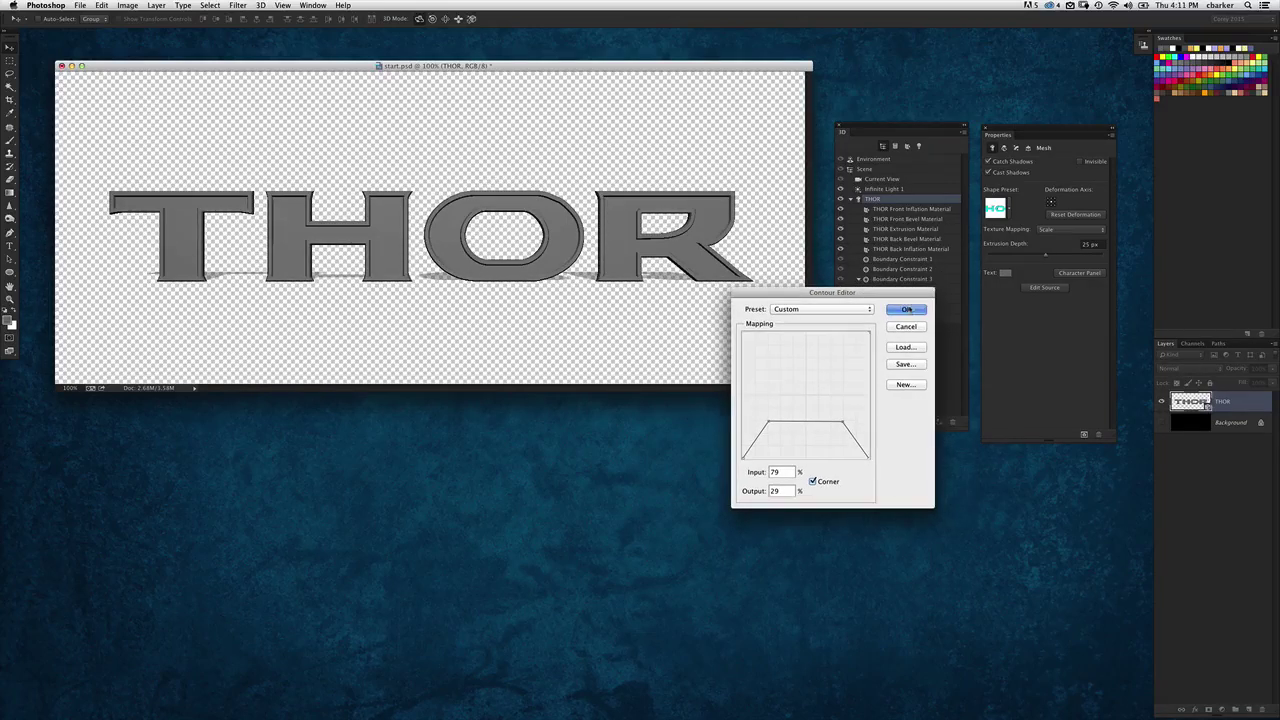
click(906, 312)
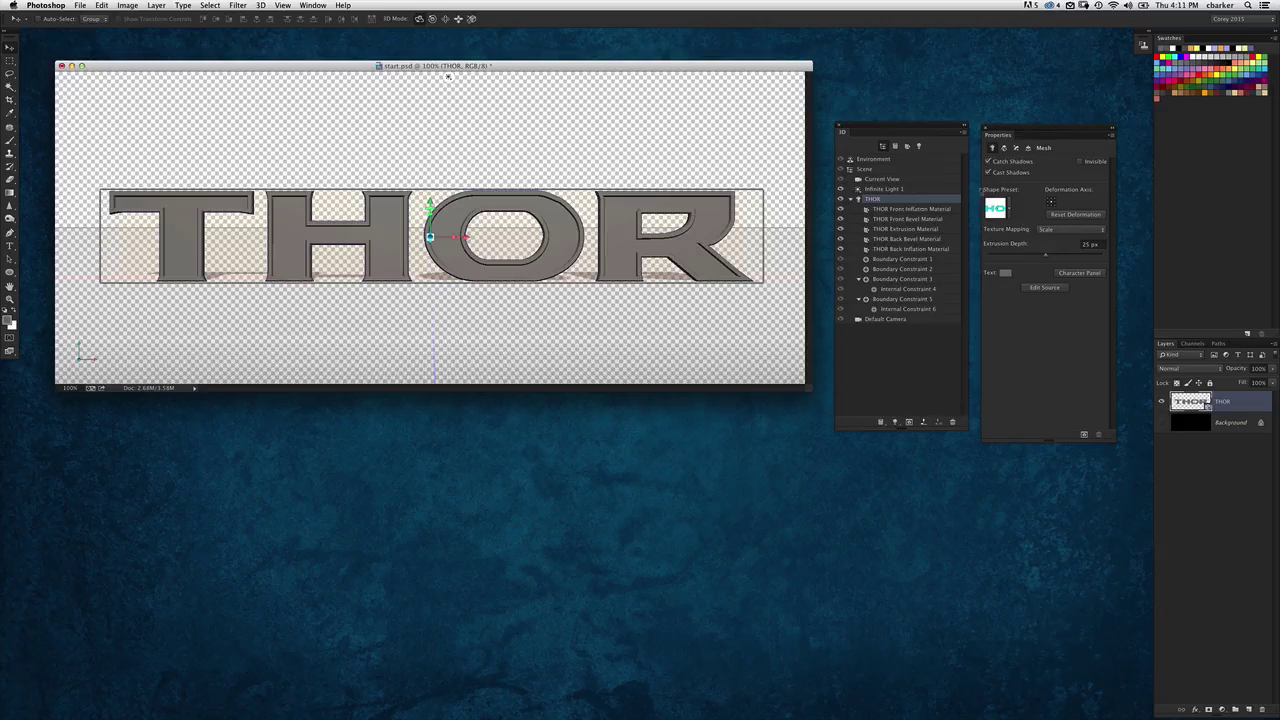
Reopen the front cap settings, orbit THOR, then revert to the frontal view
click(1016, 149)
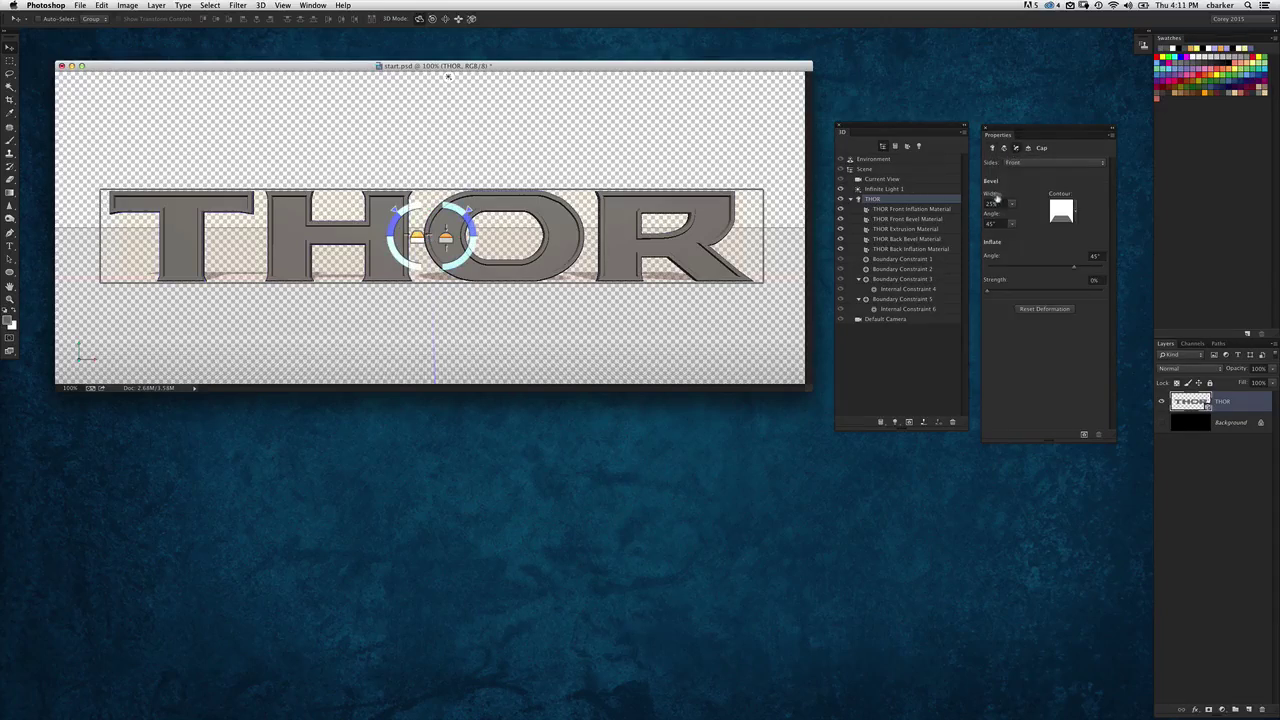
drag(731, 172, 580, 171)
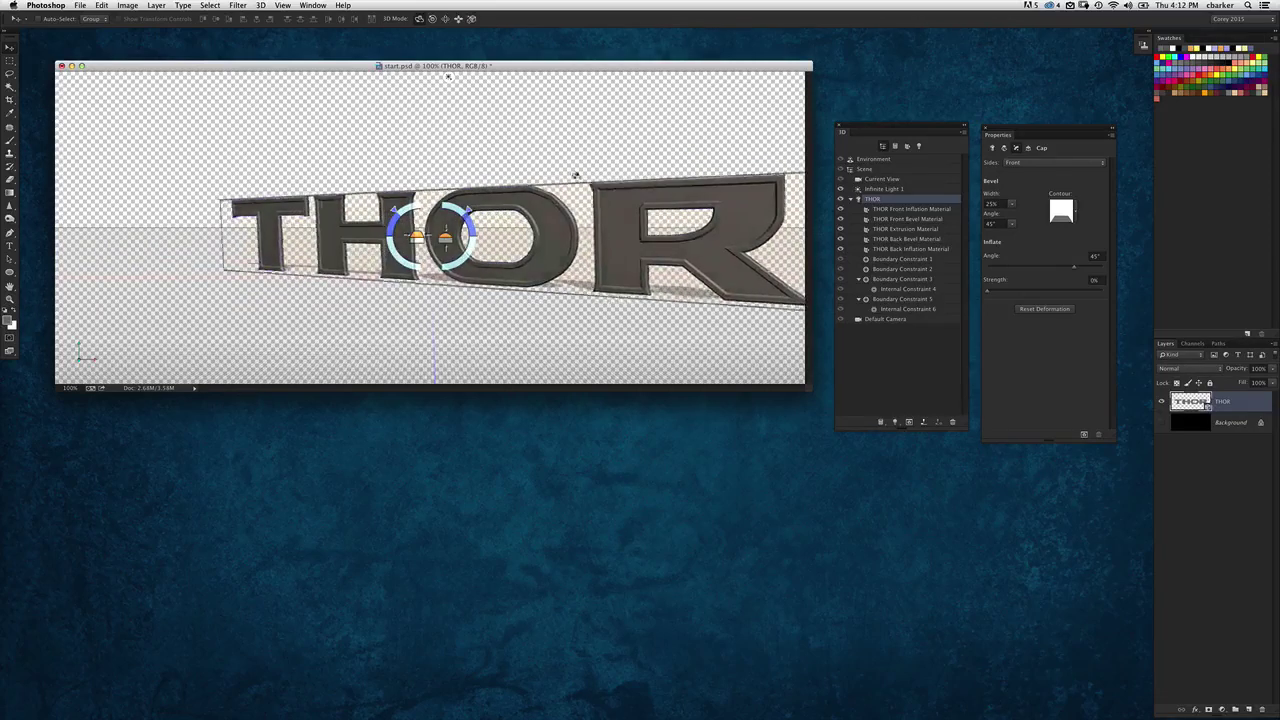
key(super+z)
key(super+alt+z)
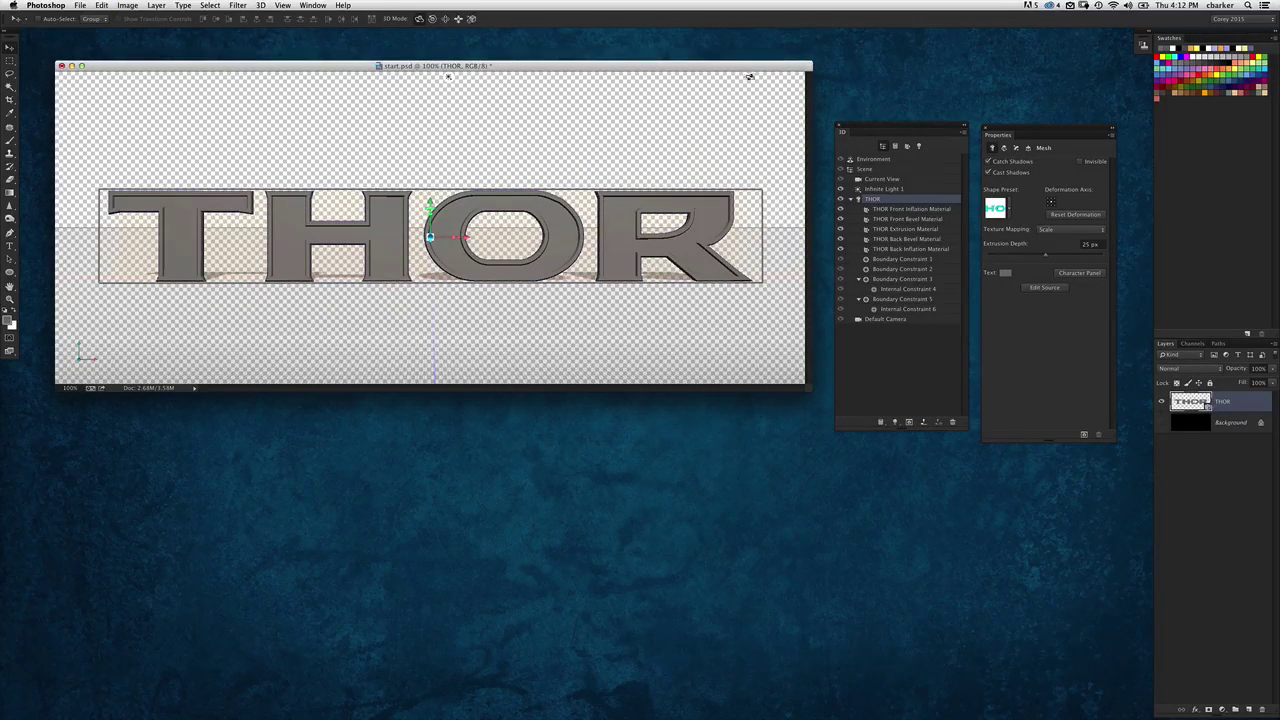
Reposition the document window and panels, and select THOR Front Bevel Material
drag(749, 77, 765, 84)
drag(869, 131, 891, 121)
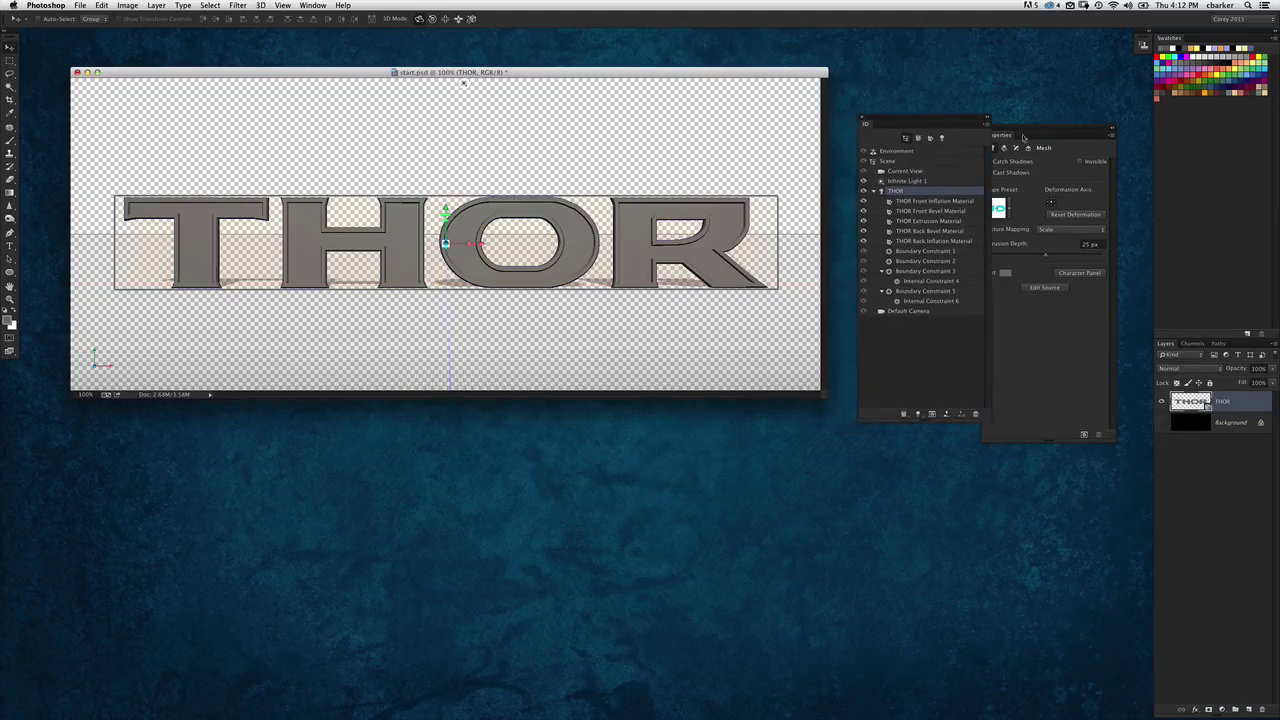
drag(1028, 130, 1054, 119)
click(931, 212)
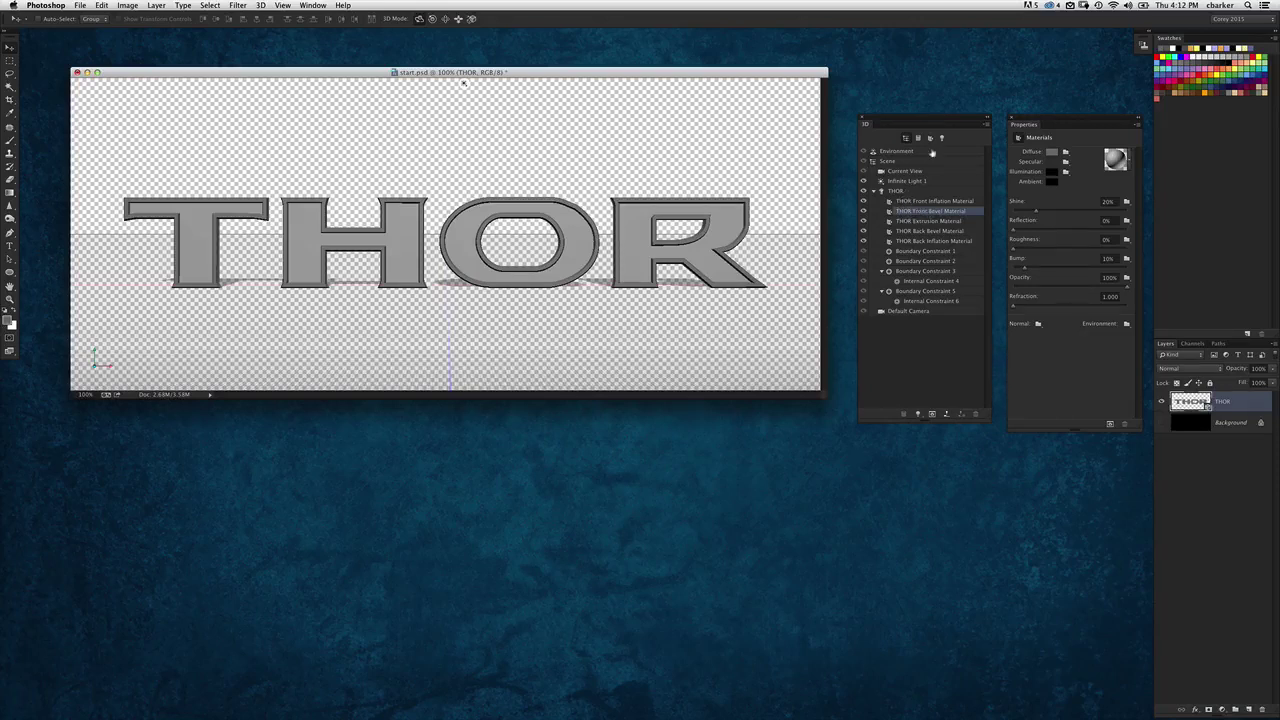
Set the THOR Front Bevel Material's Diffuse color to pure black (RGB 0)
click(897, 192)
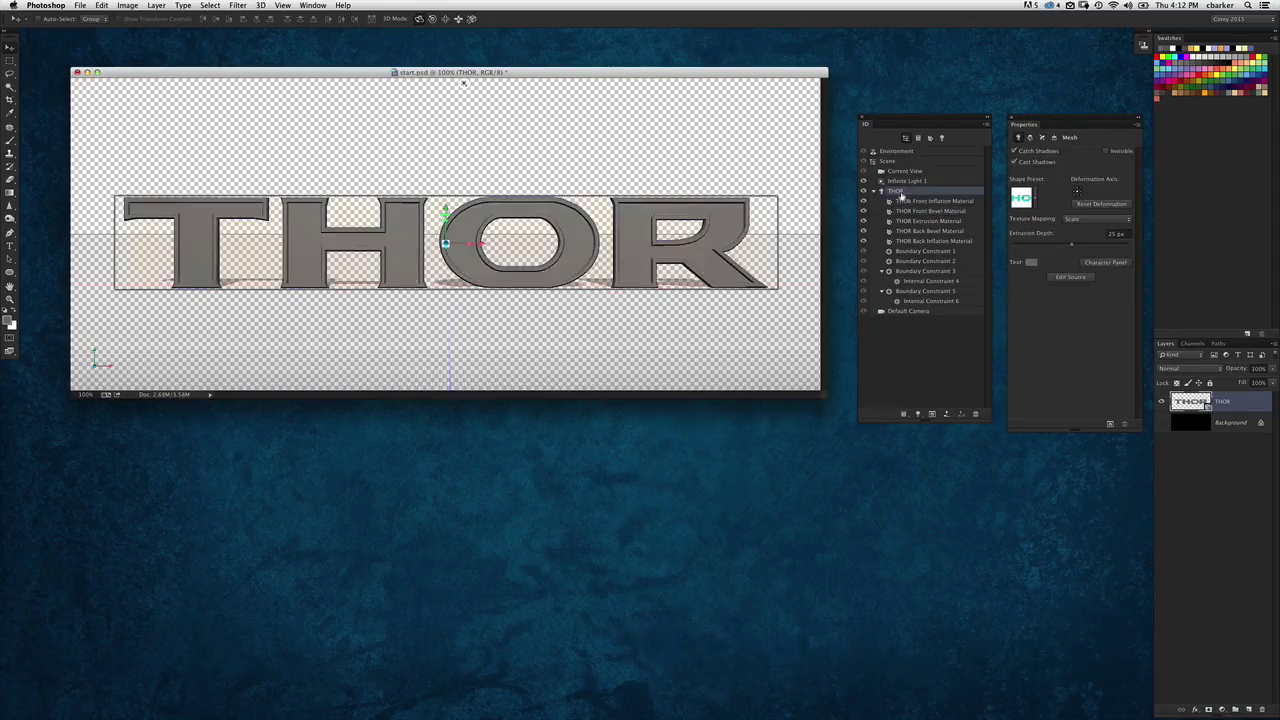
click(908, 201)
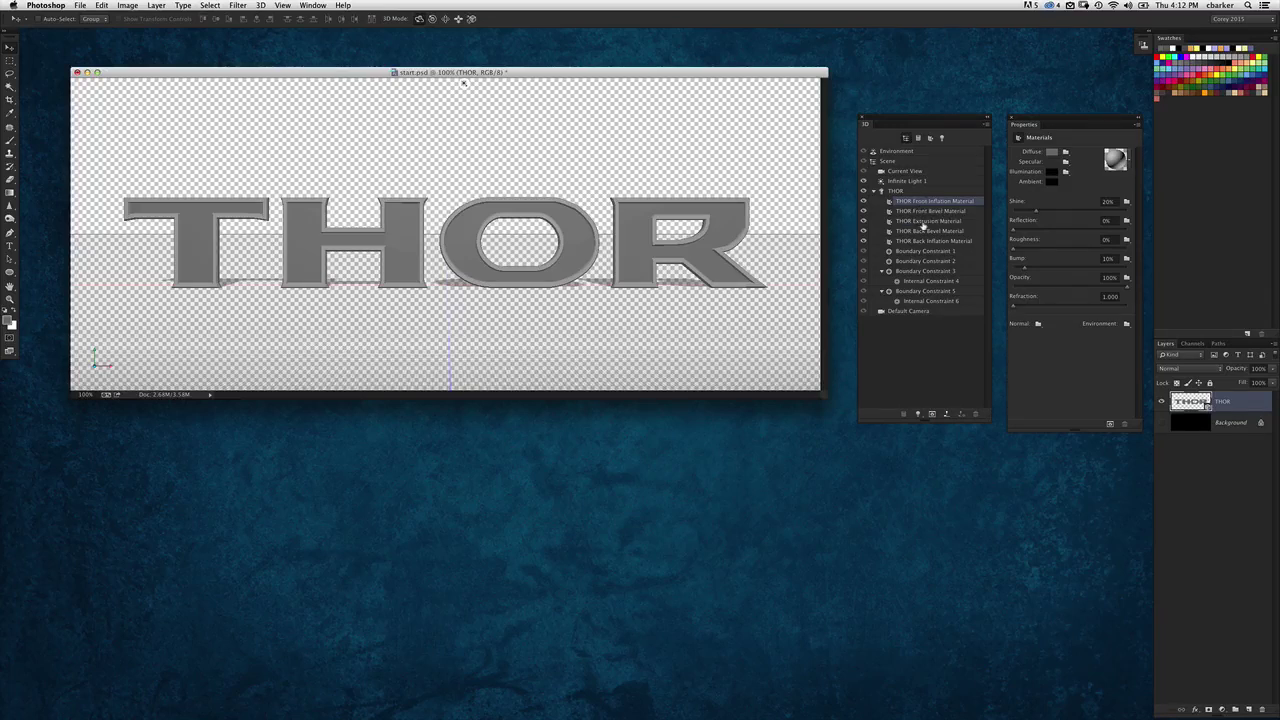
click(926, 212)
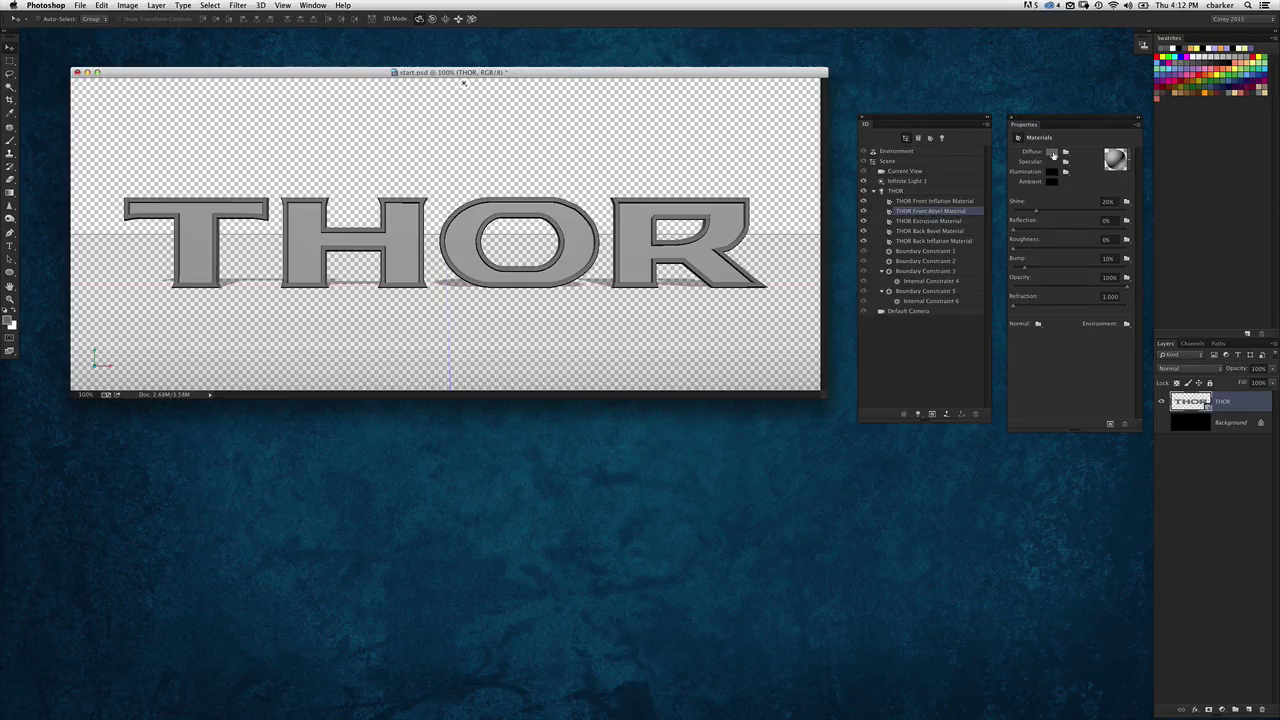
drag(1039, 122, 1036, 126)
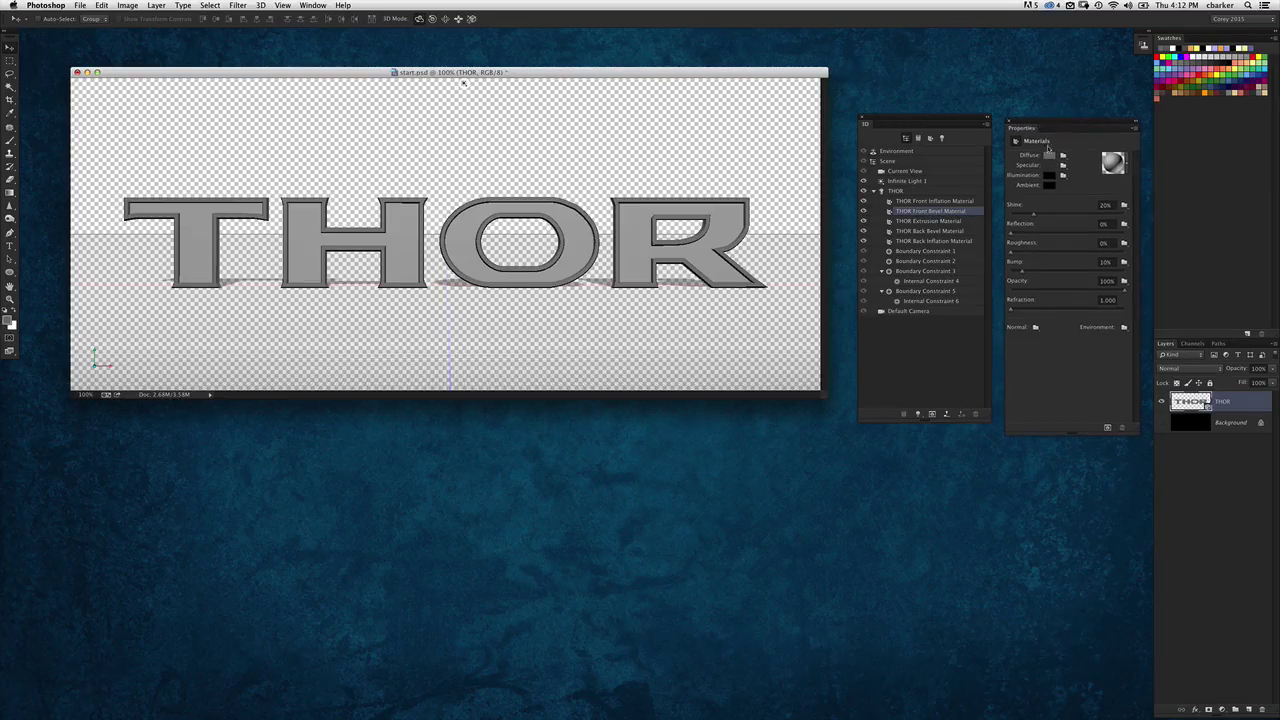
click(1049, 155)
drag(960, 171, 965, 166)
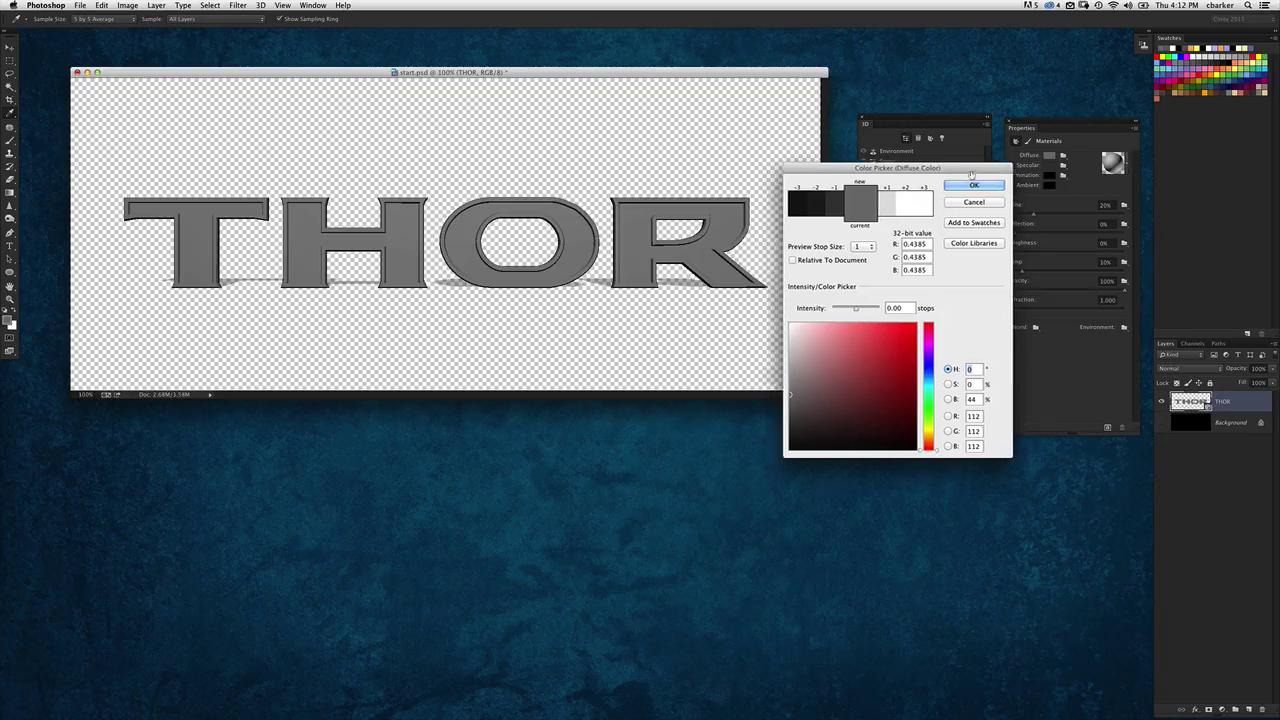
drag(797, 408, 790, 446)
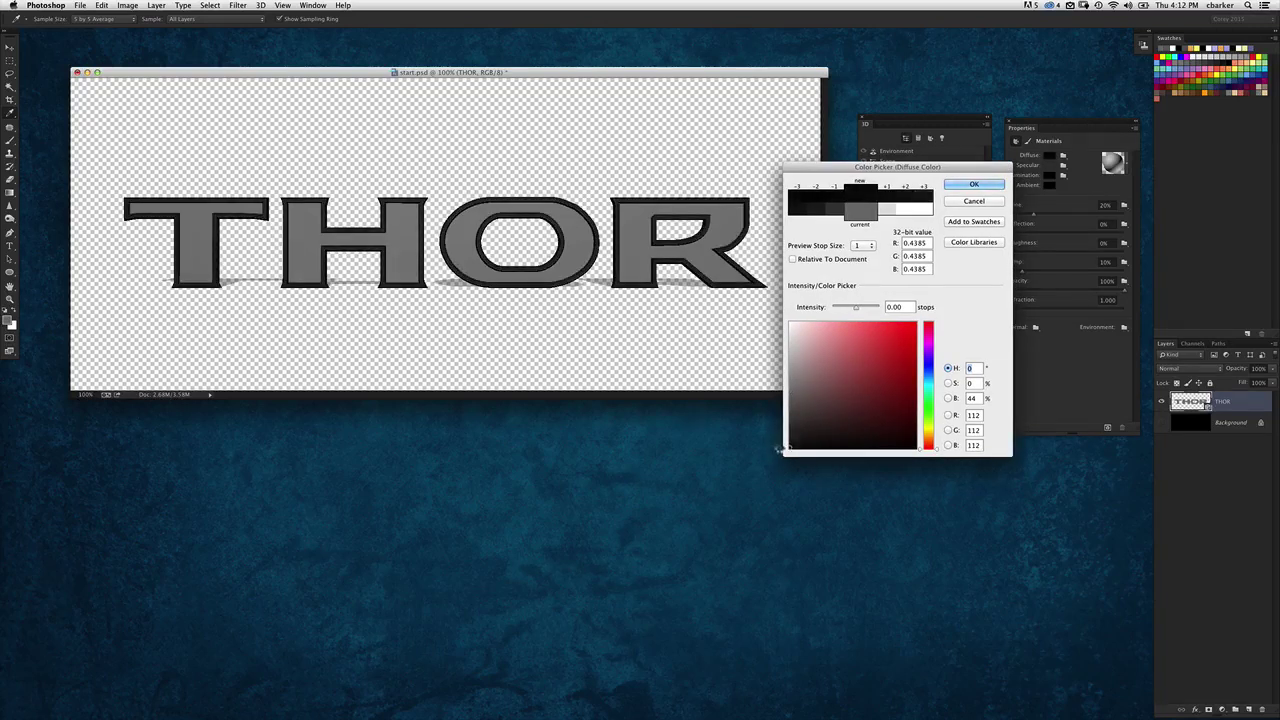
click(976, 184)
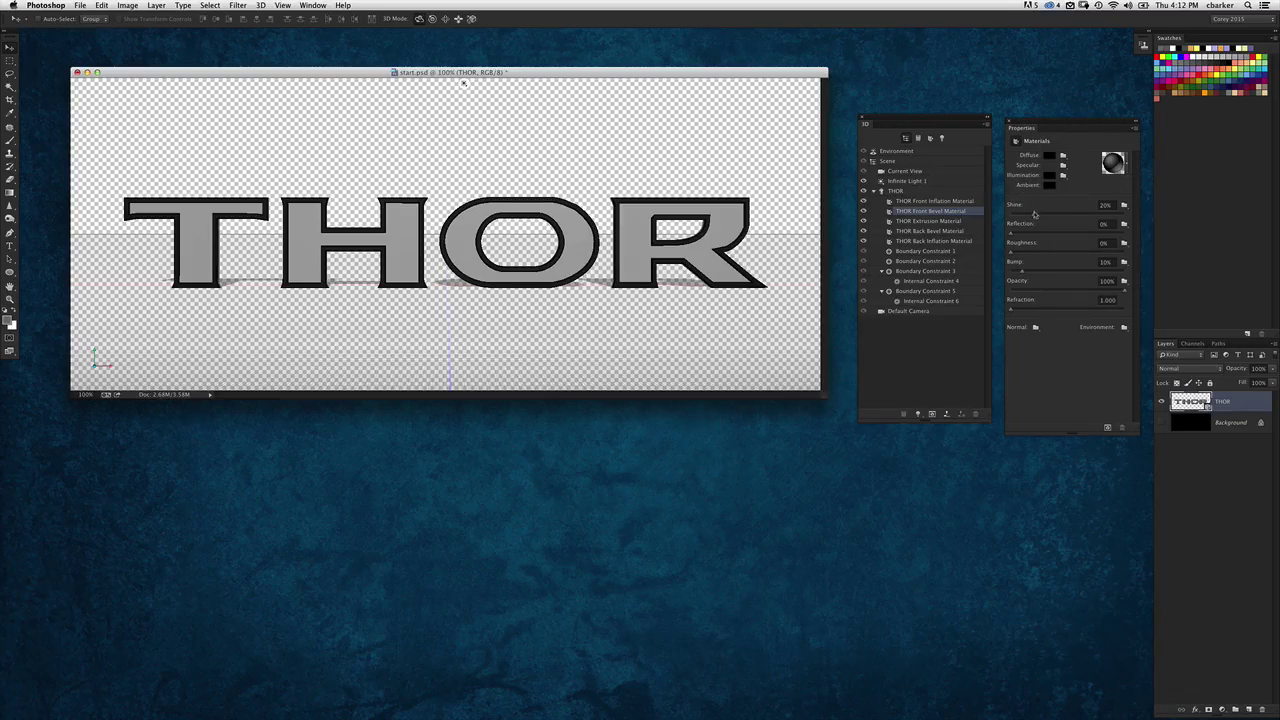
Raise the front bevel material's Shine and Reflection to about 73%
drag(1035, 213, 1087, 217)
drag(1012, 232, 1094, 216)
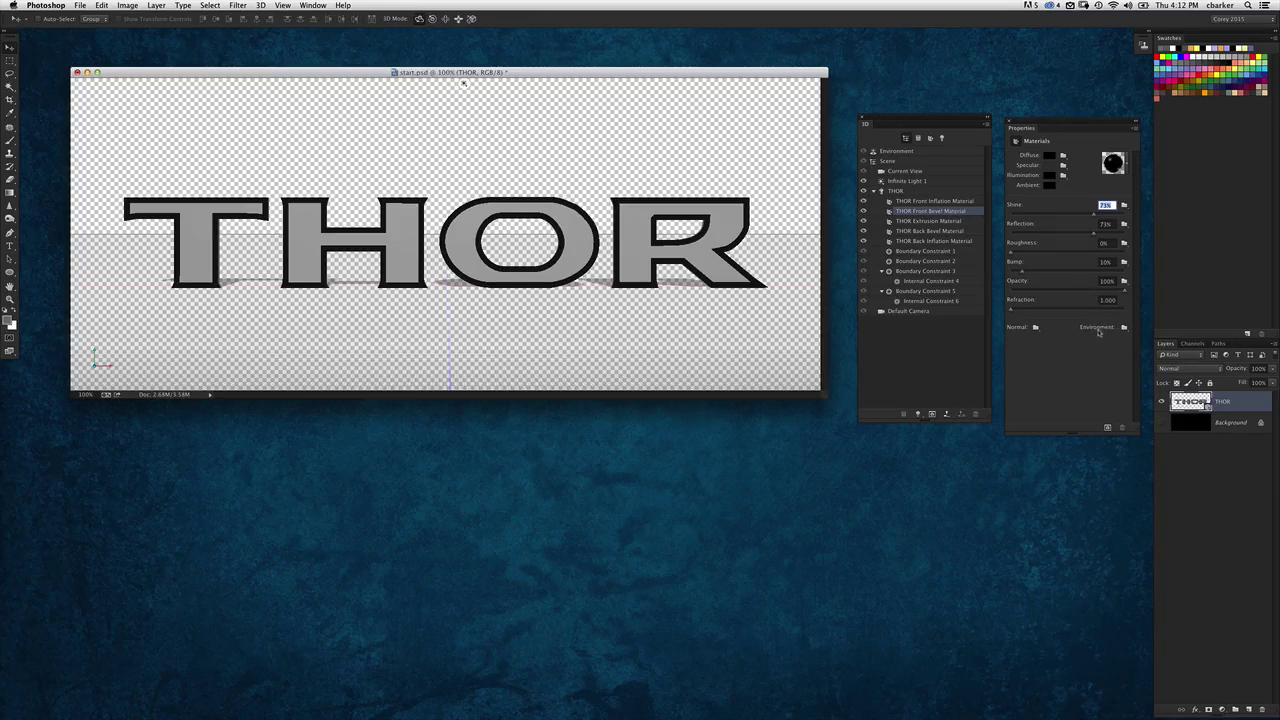
click(1123, 328)
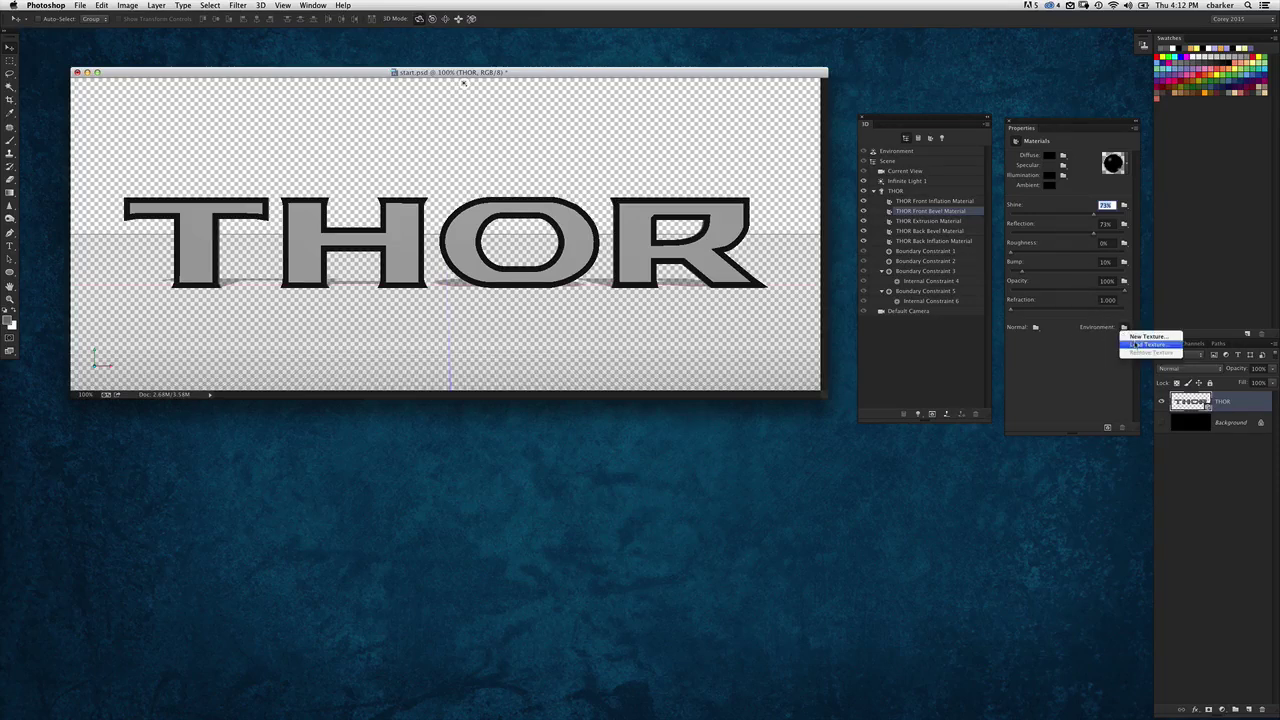
Load the wavy iStock chrome metal JPEG from April 2 as the environment texture
click(1140, 345)
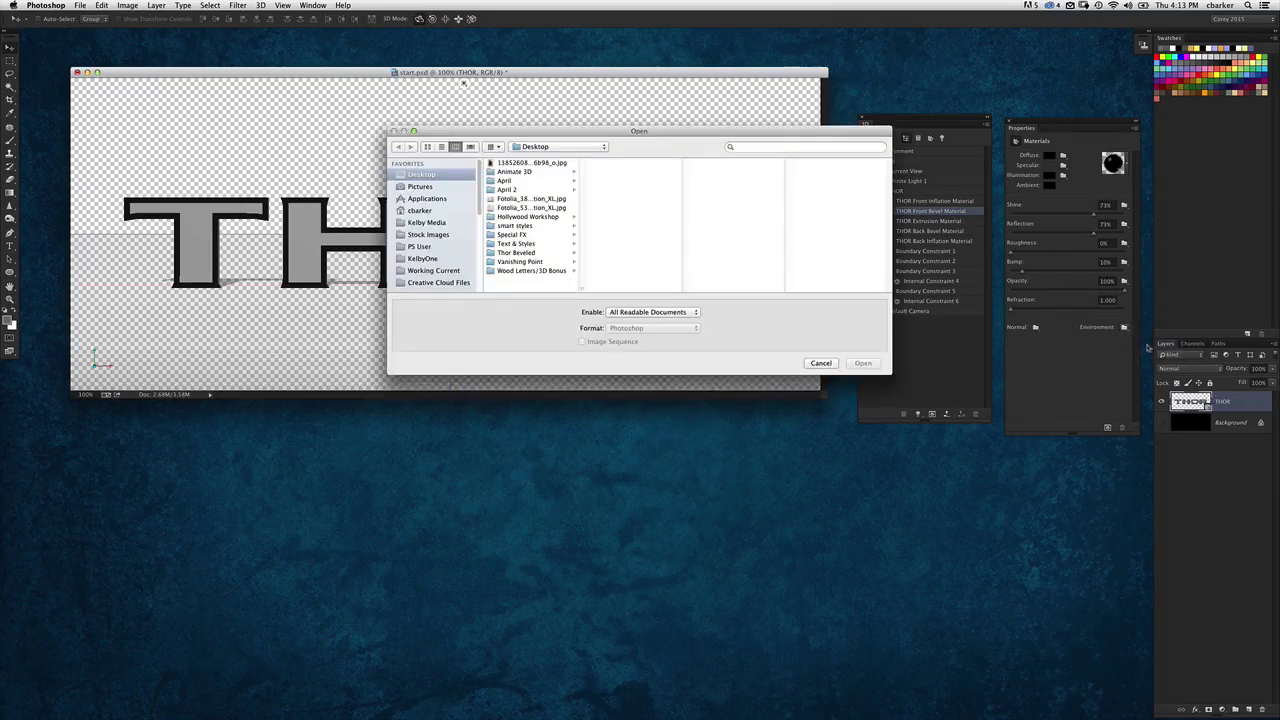
click(523, 188)
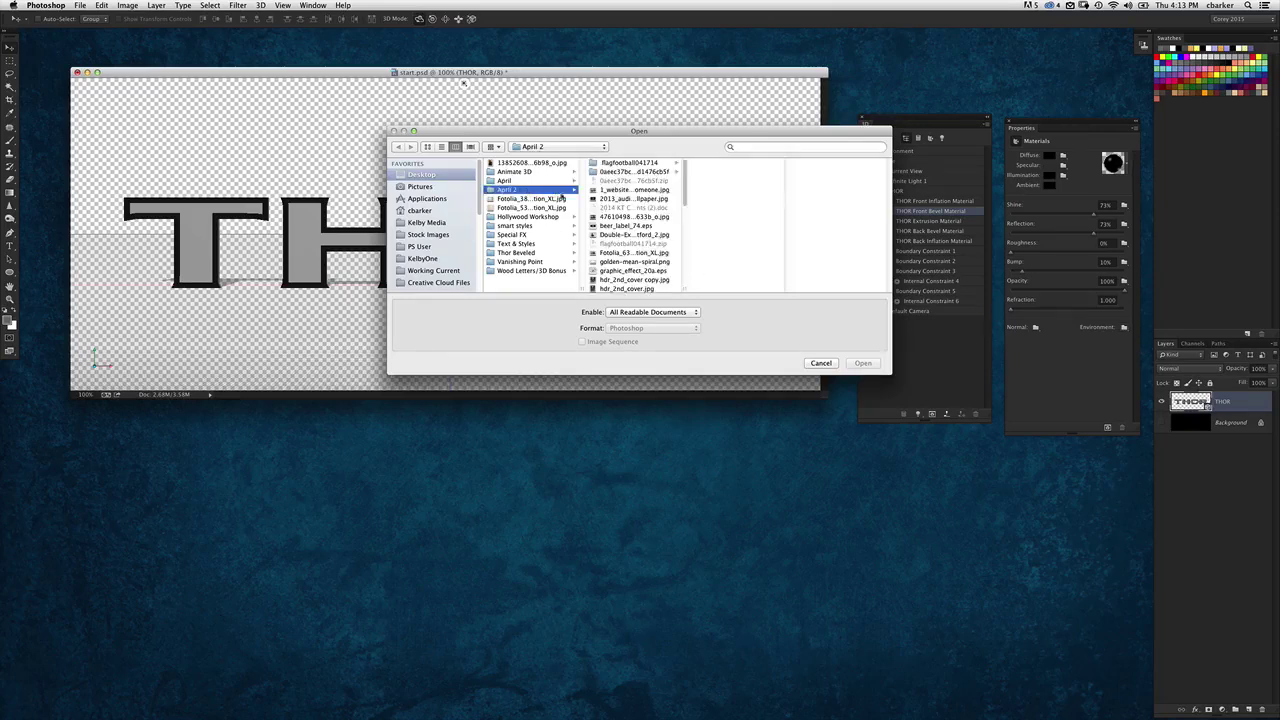
scroll(649, 256, down, 3)
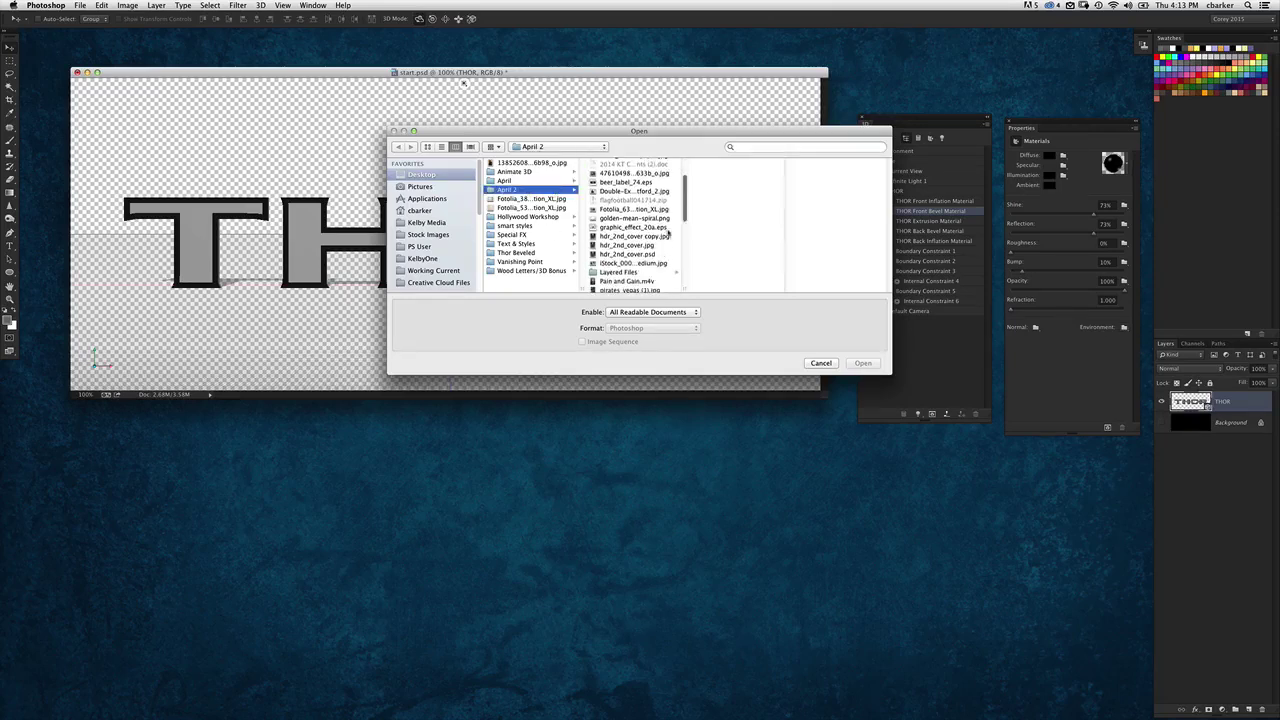
click(628, 264)
key(space)
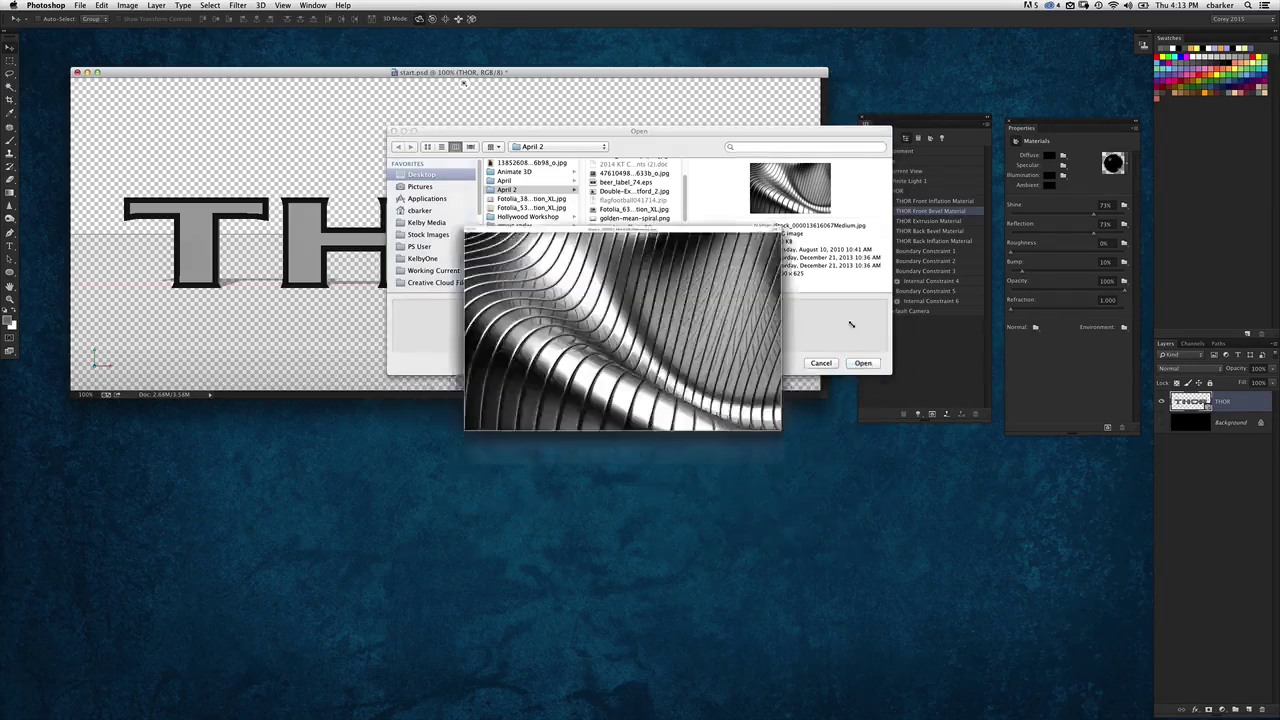
key(space)
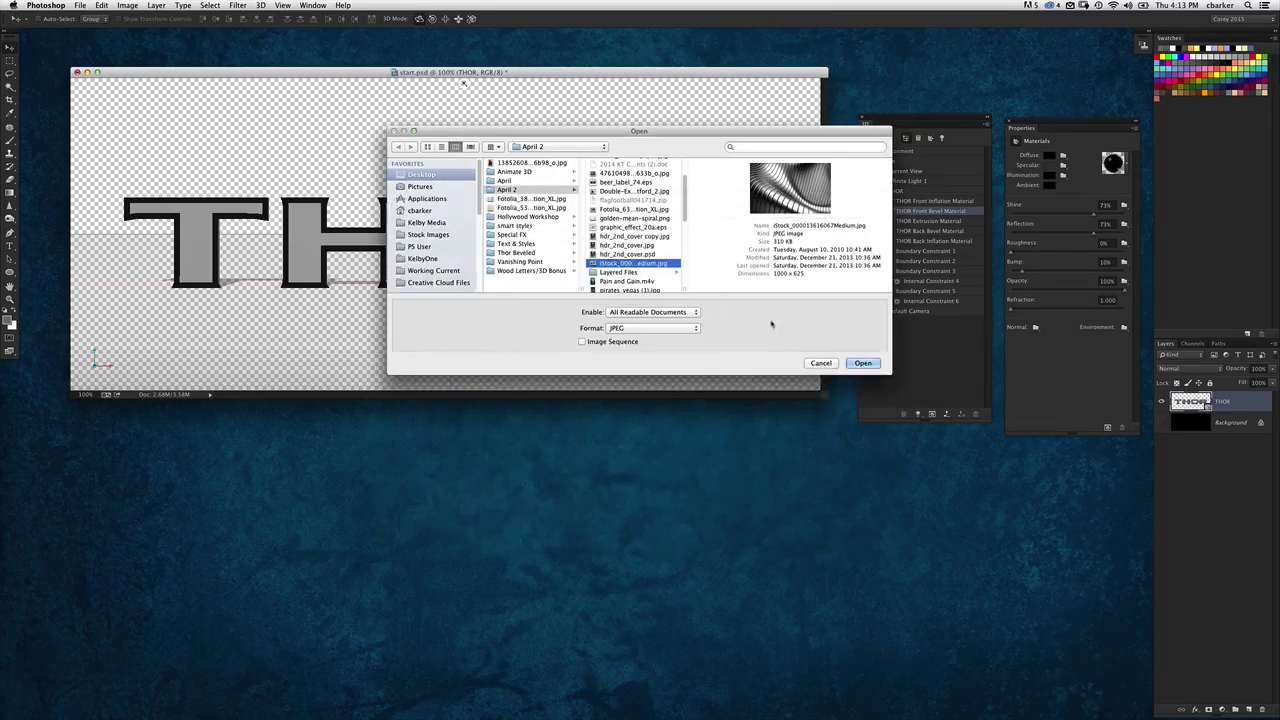
click(860, 363)
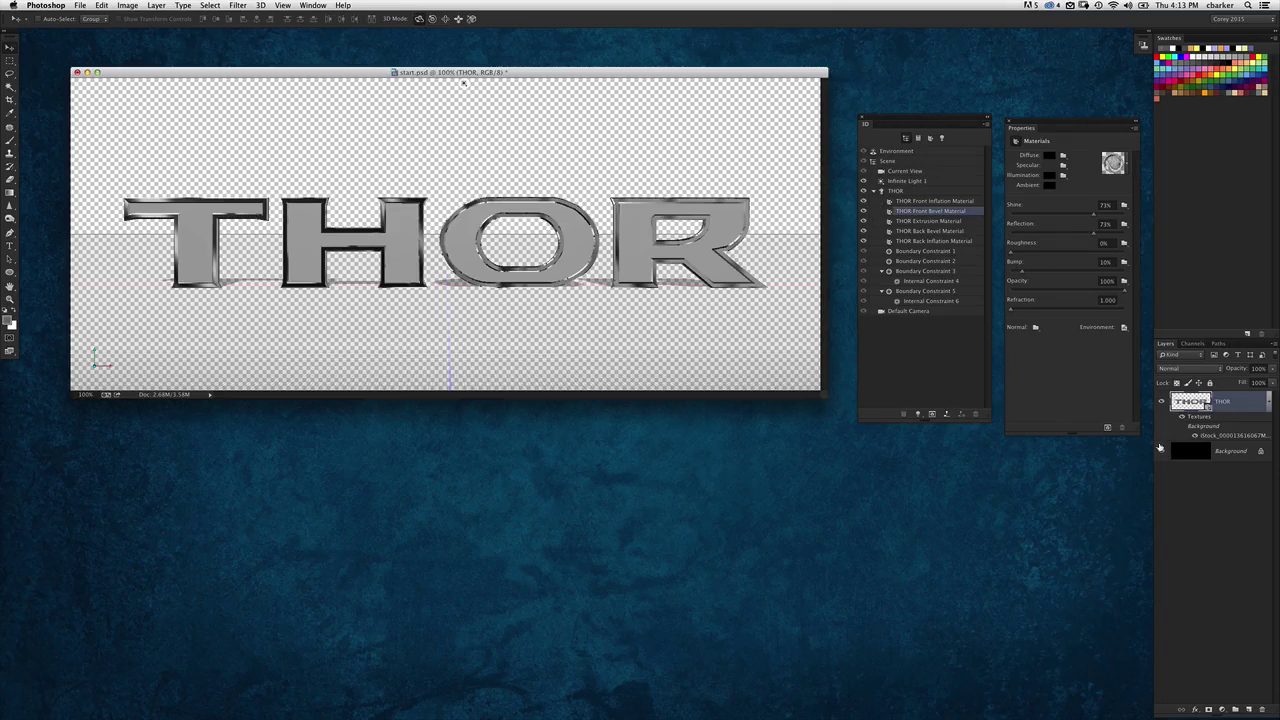
Show the black Background layer and return to the default camera after orbiting
click(1161, 451)
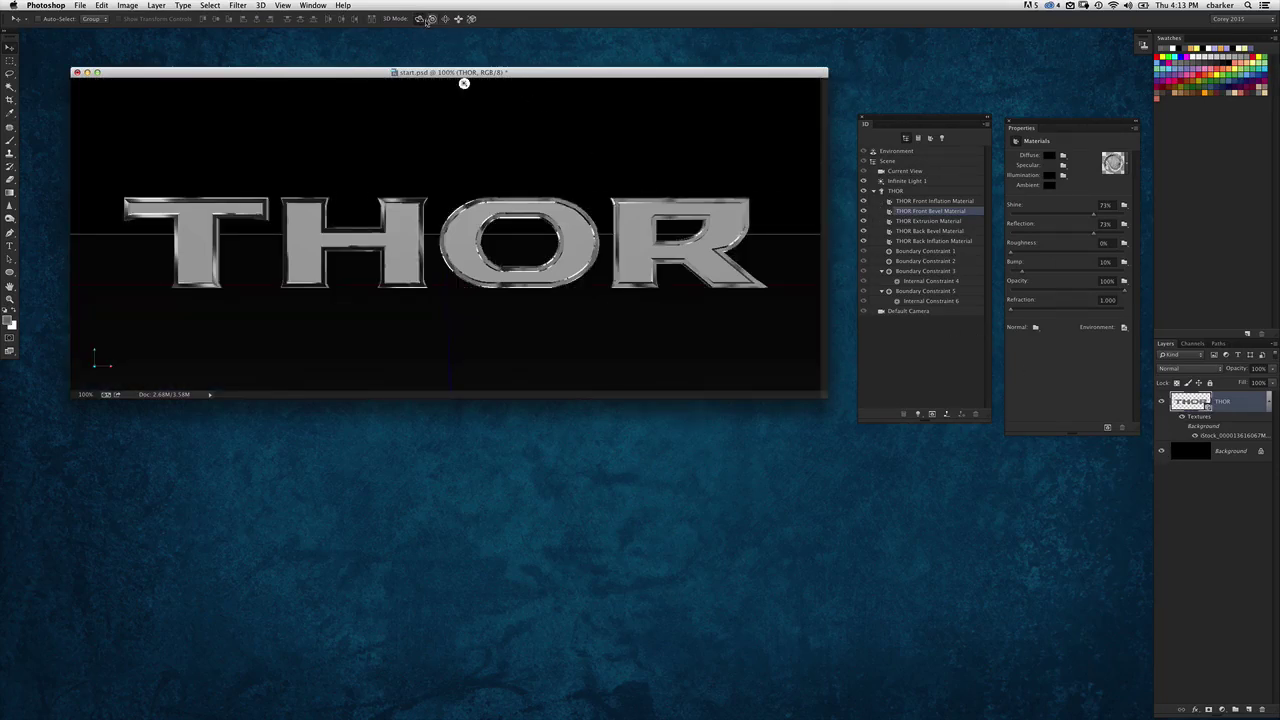
click(905, 171)
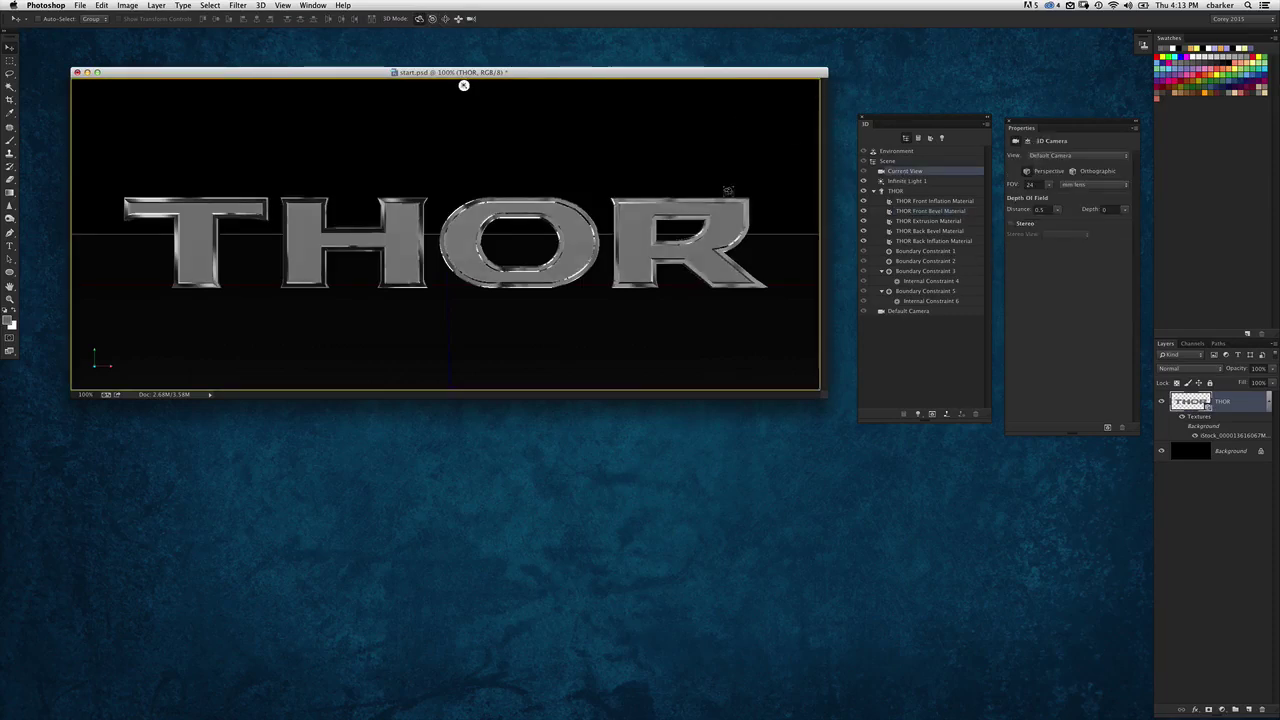
drag(728, 192, 690, 196)
drag(311, 85, 357, 85)
key(super+z)
Reselect THOR Front Bevel Material to access its Environment texture
click(912, 192)
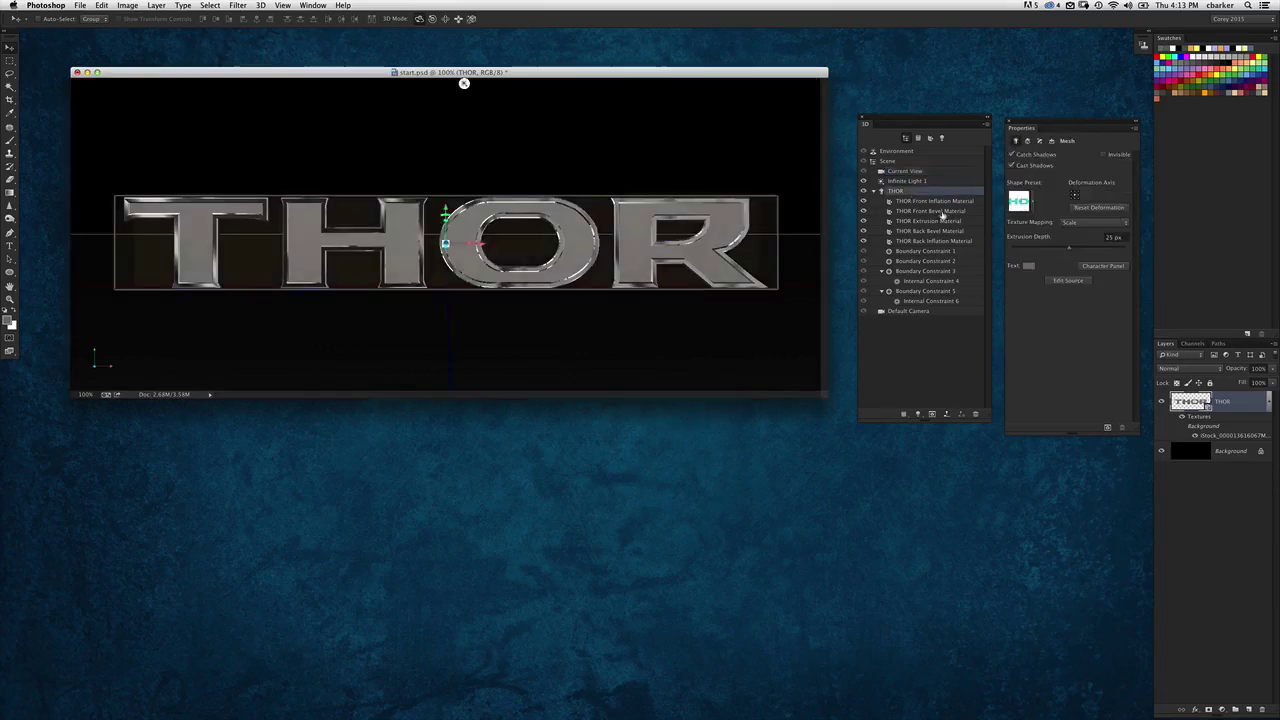
click(936, 211)
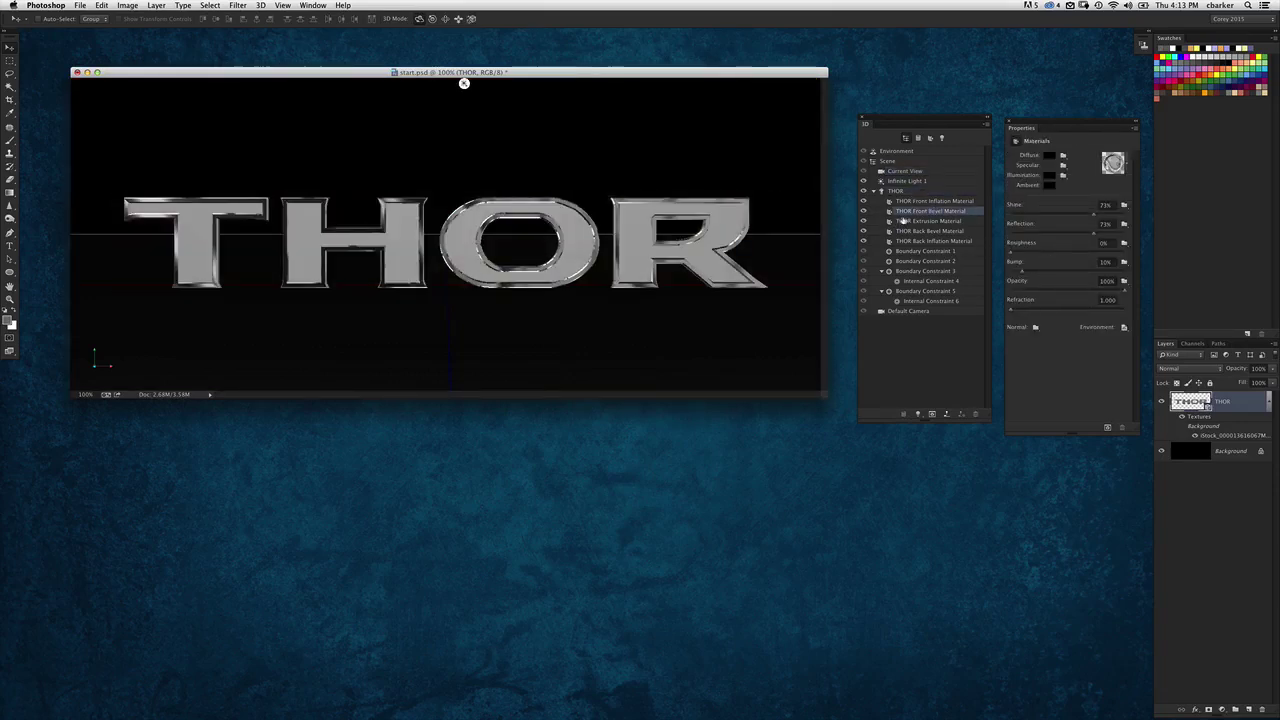
click(1124, 327)
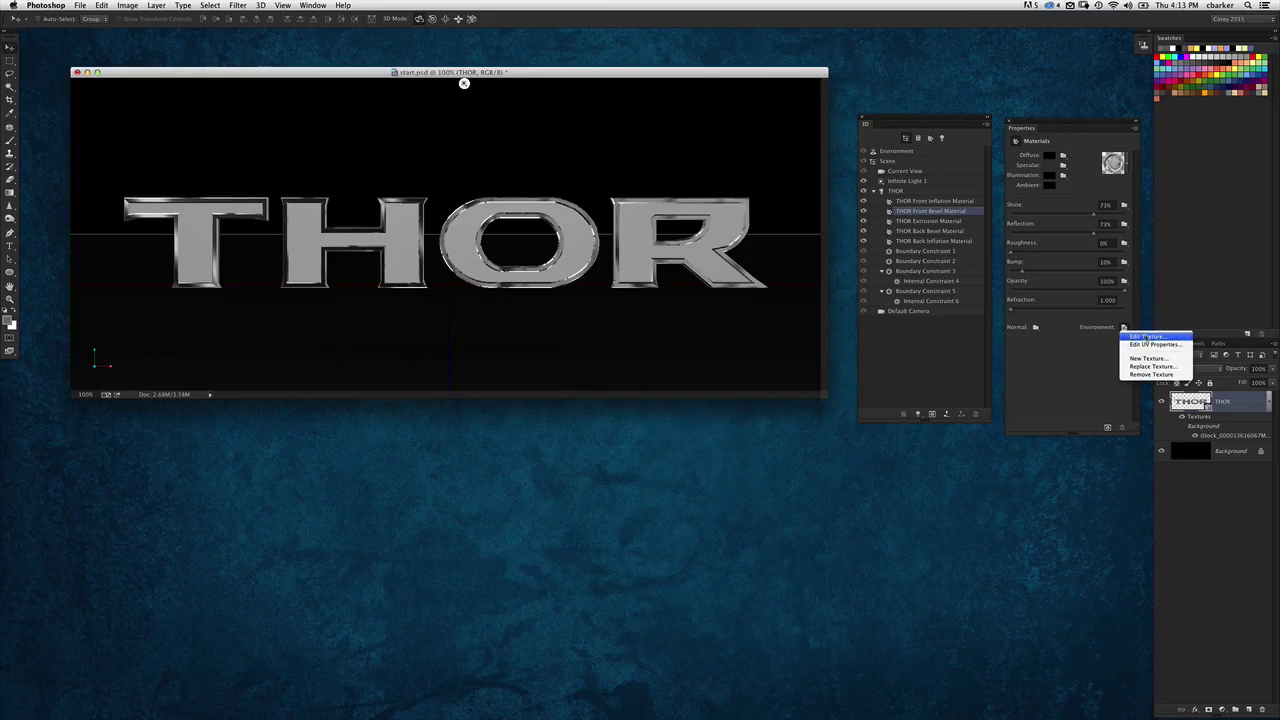
Tint the environment texture gold with a colorized Hue/Saturation adjustment (Hue about 34), then save it
click(1147, 337)
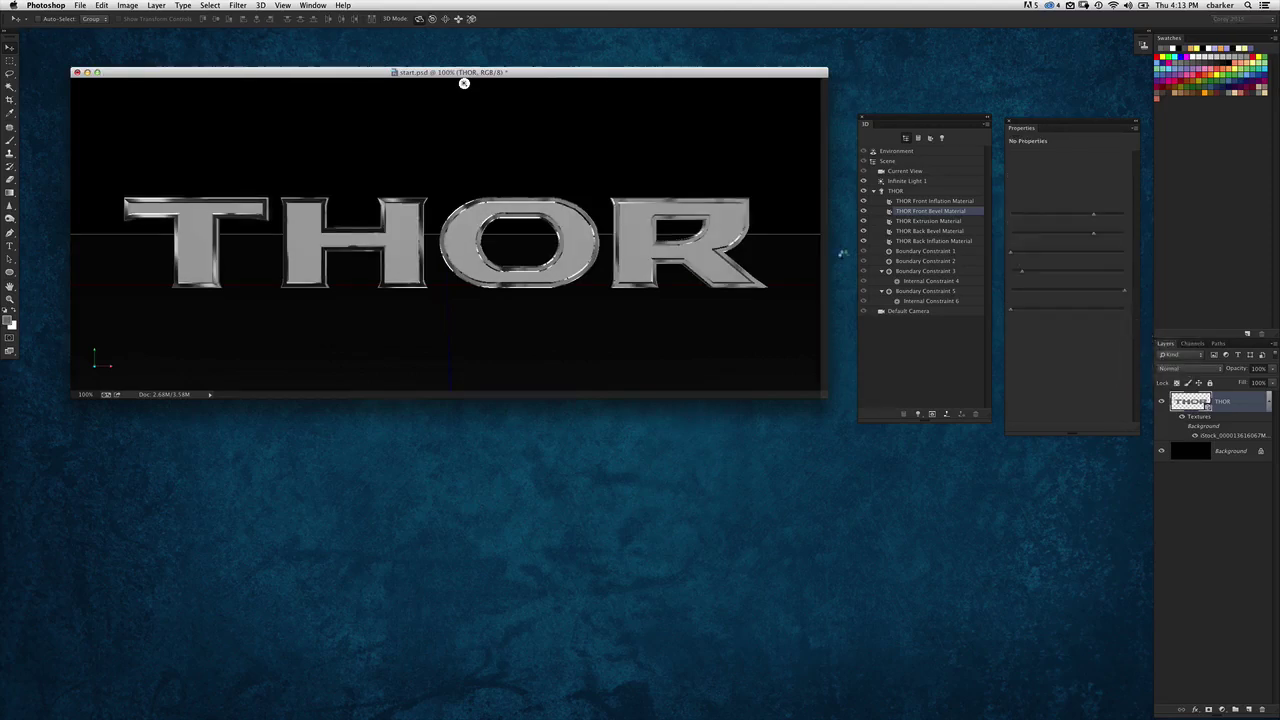
click(1221, 709)
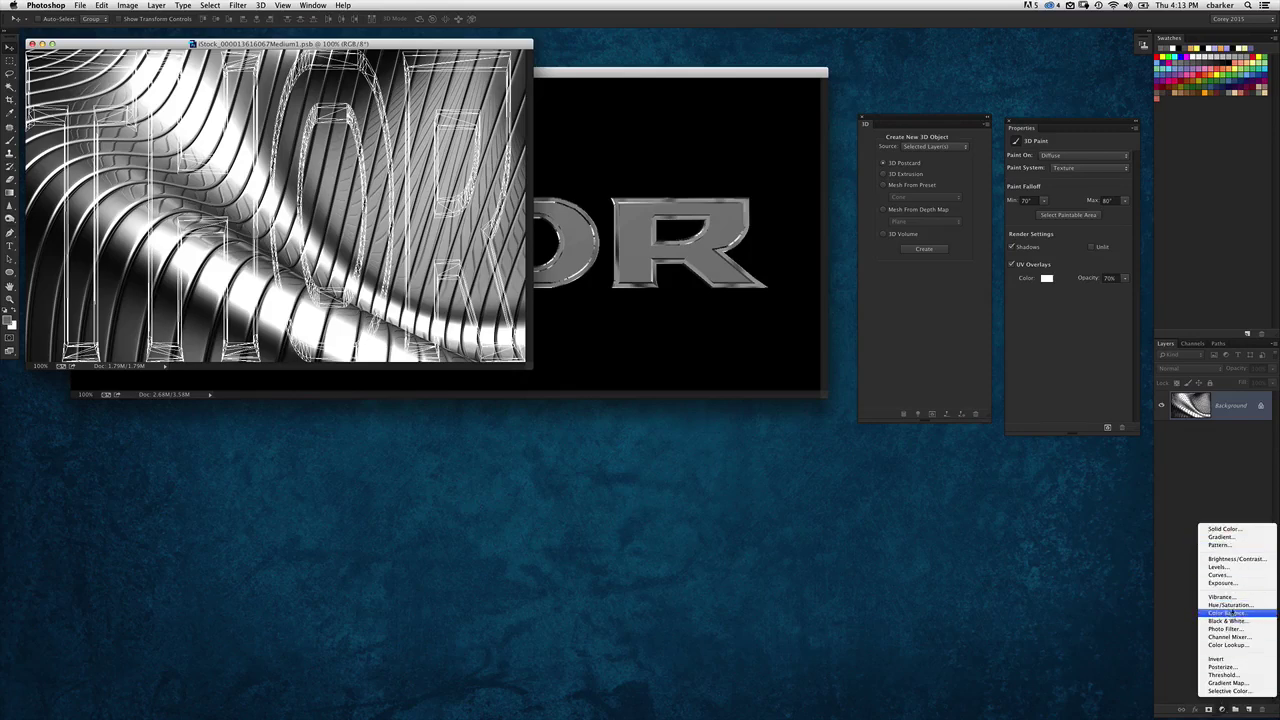
click(1228, 605)
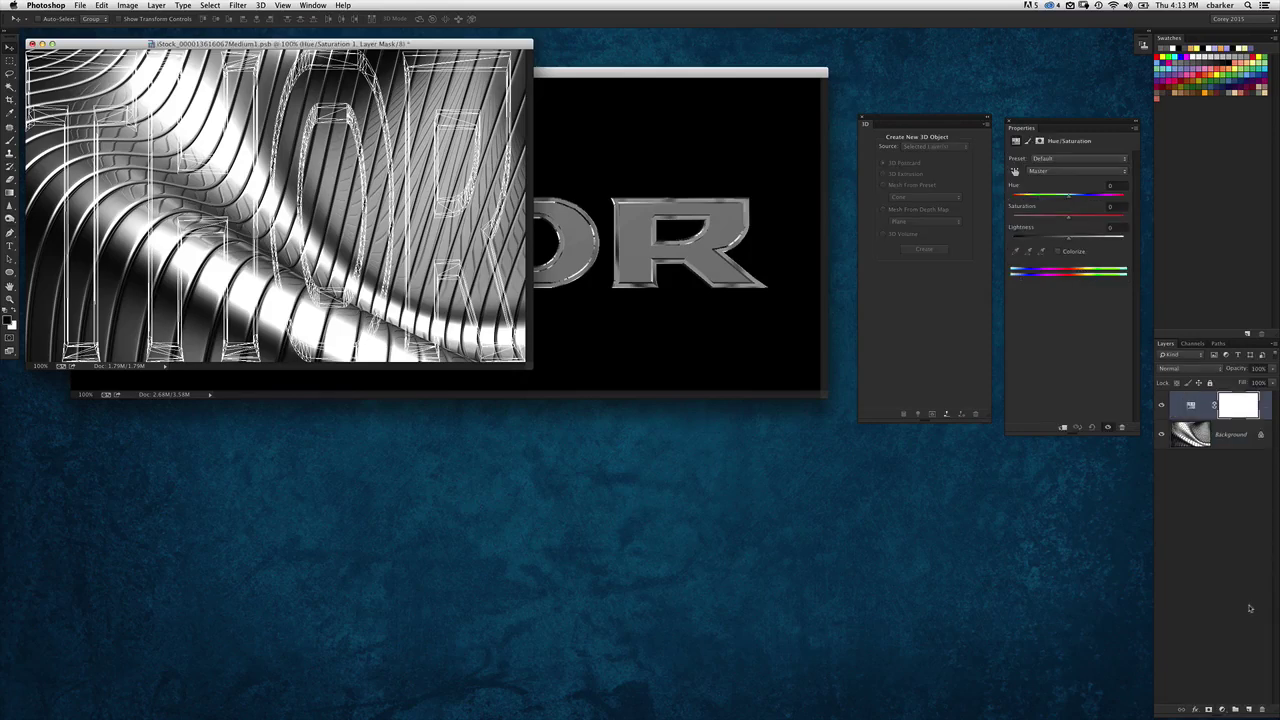
click(1059, 252)
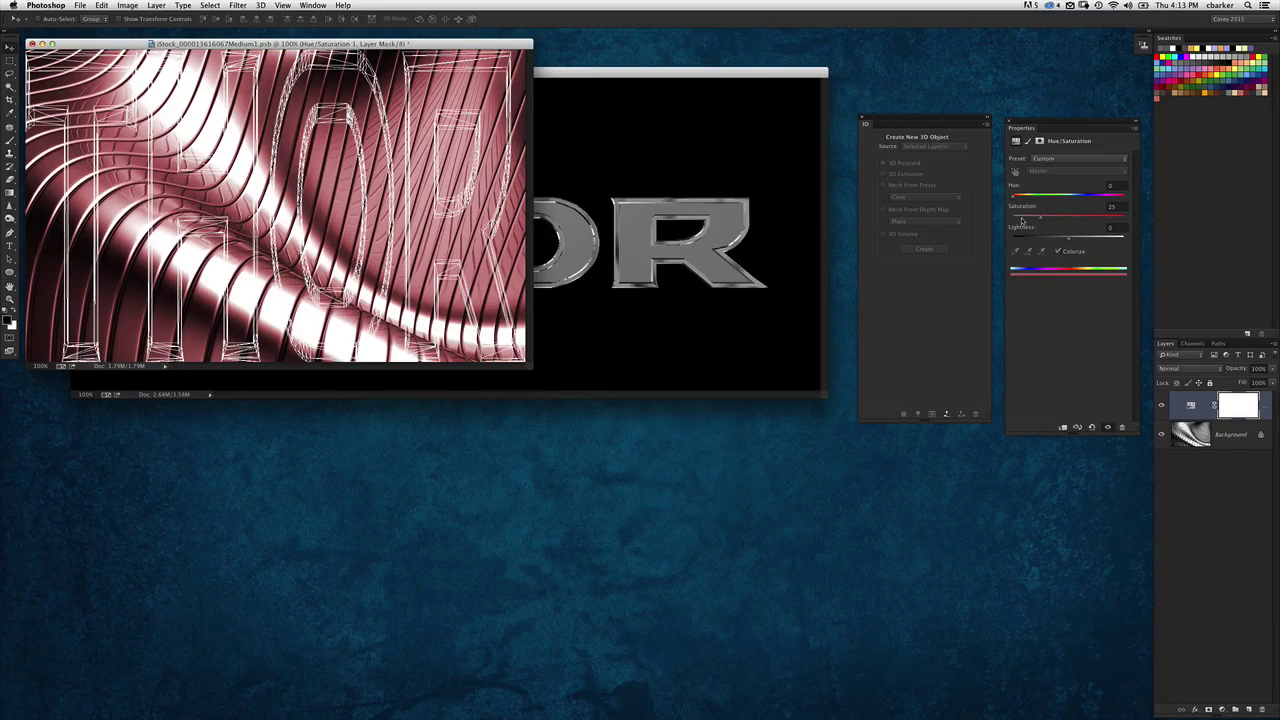
drag(1022, 198, 1022, 200)
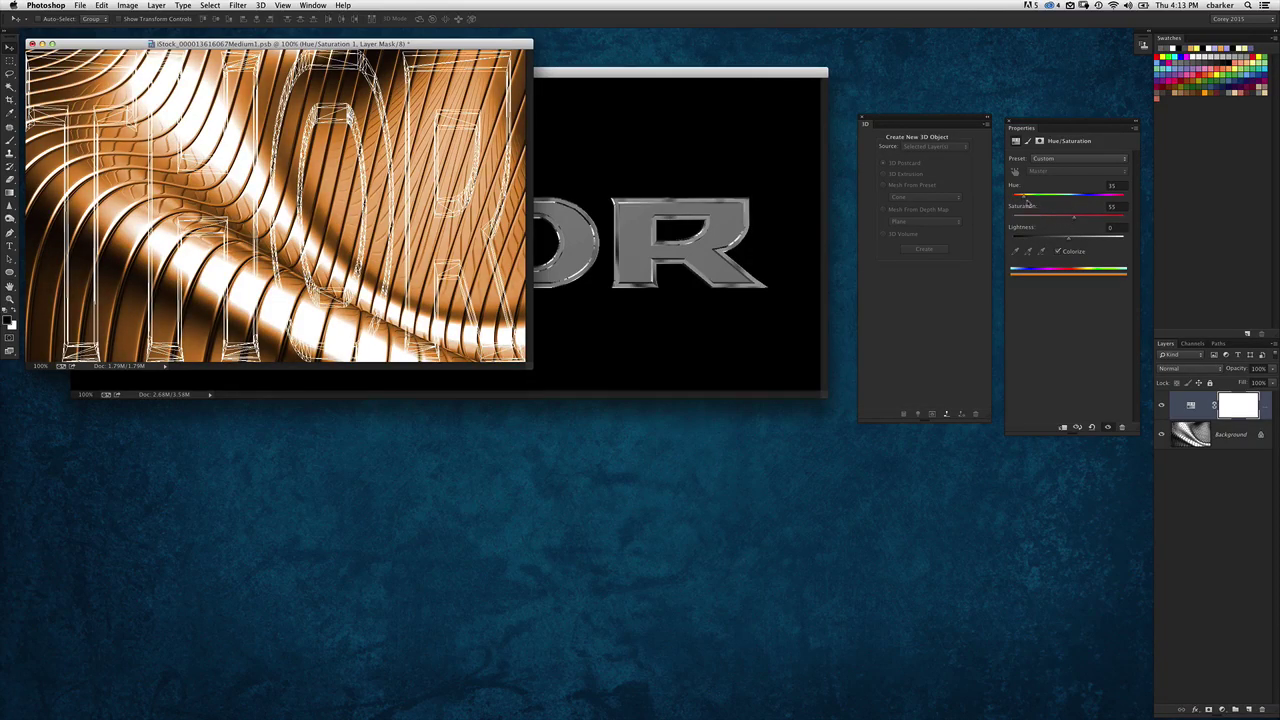
drag(1028, 203, 1025, 200)
key(cmd+w)
click(722, 238)
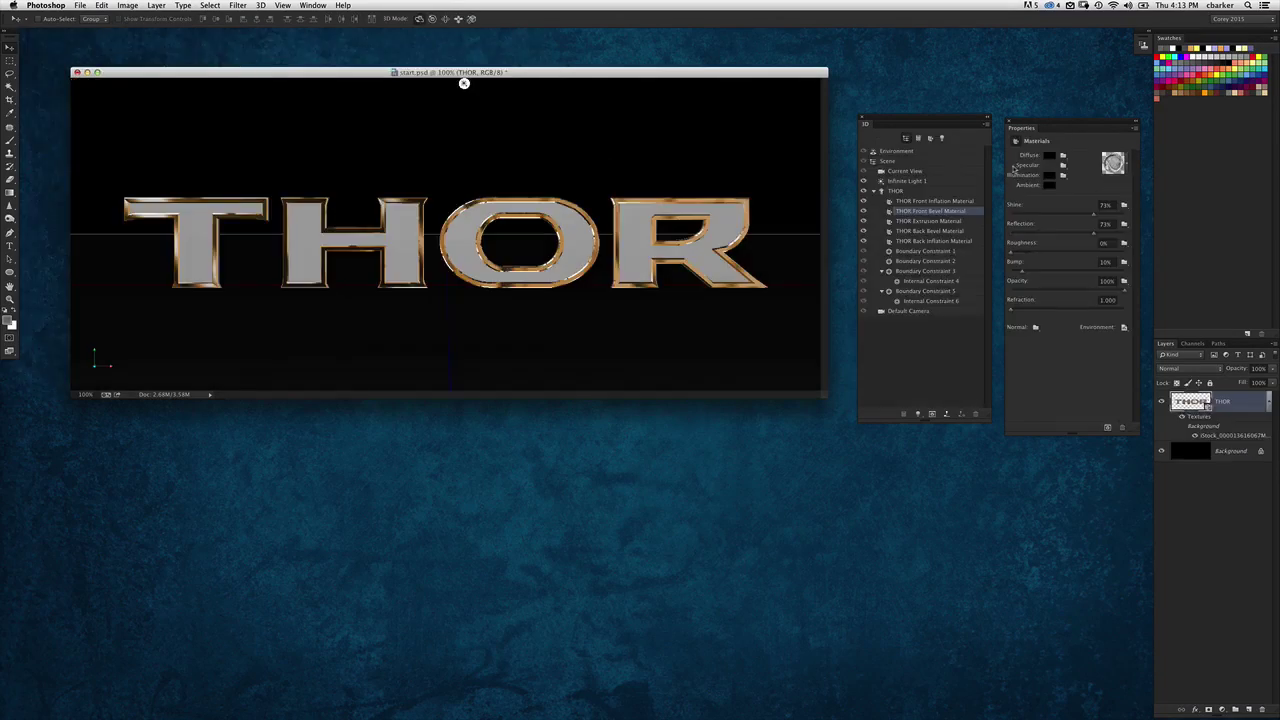
Select THOR's front bevel material after tilting the view and restoring the default camera
drag(611, 154, 661, 158)
key(super+z)
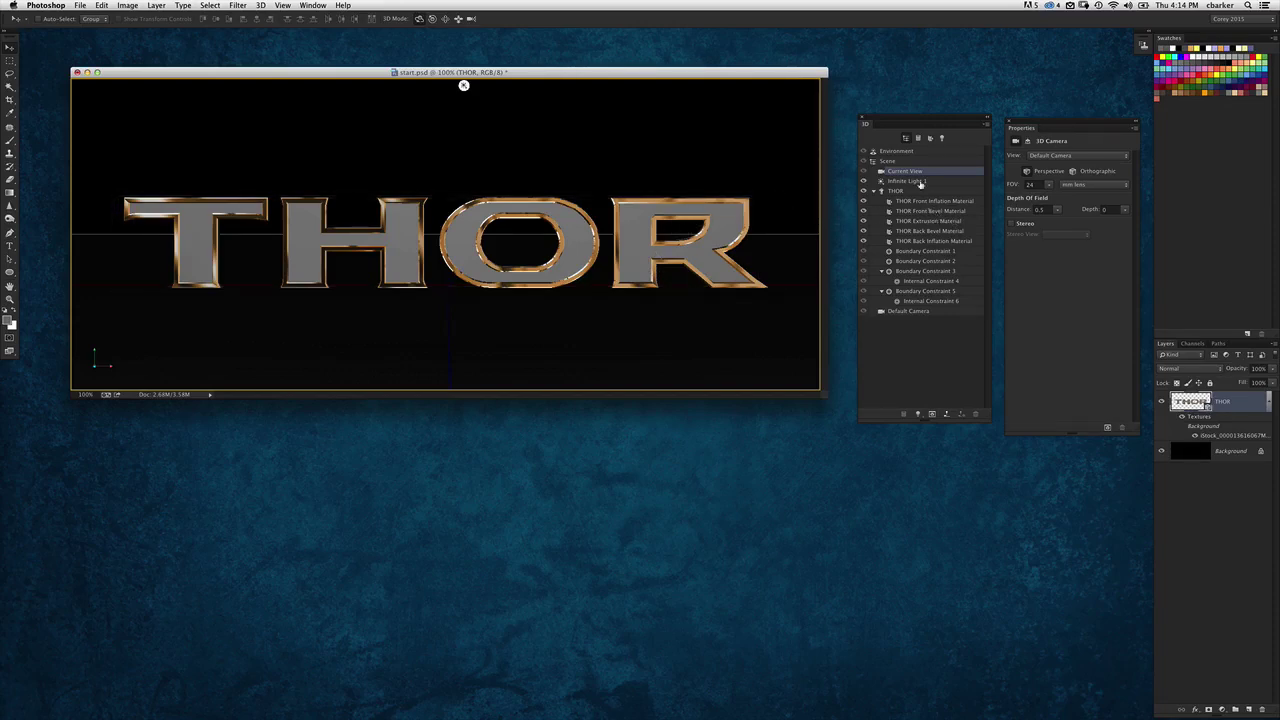
click(913, 212)
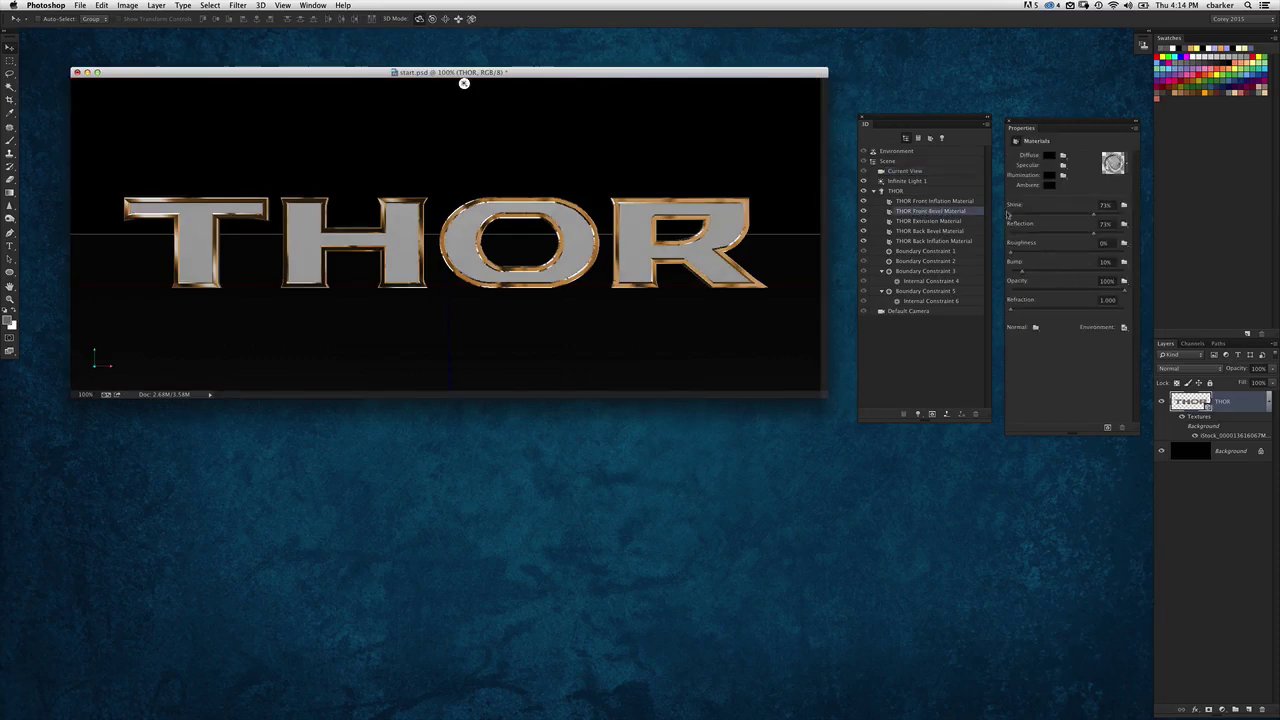
drag(1048, 121, 1036, 119)
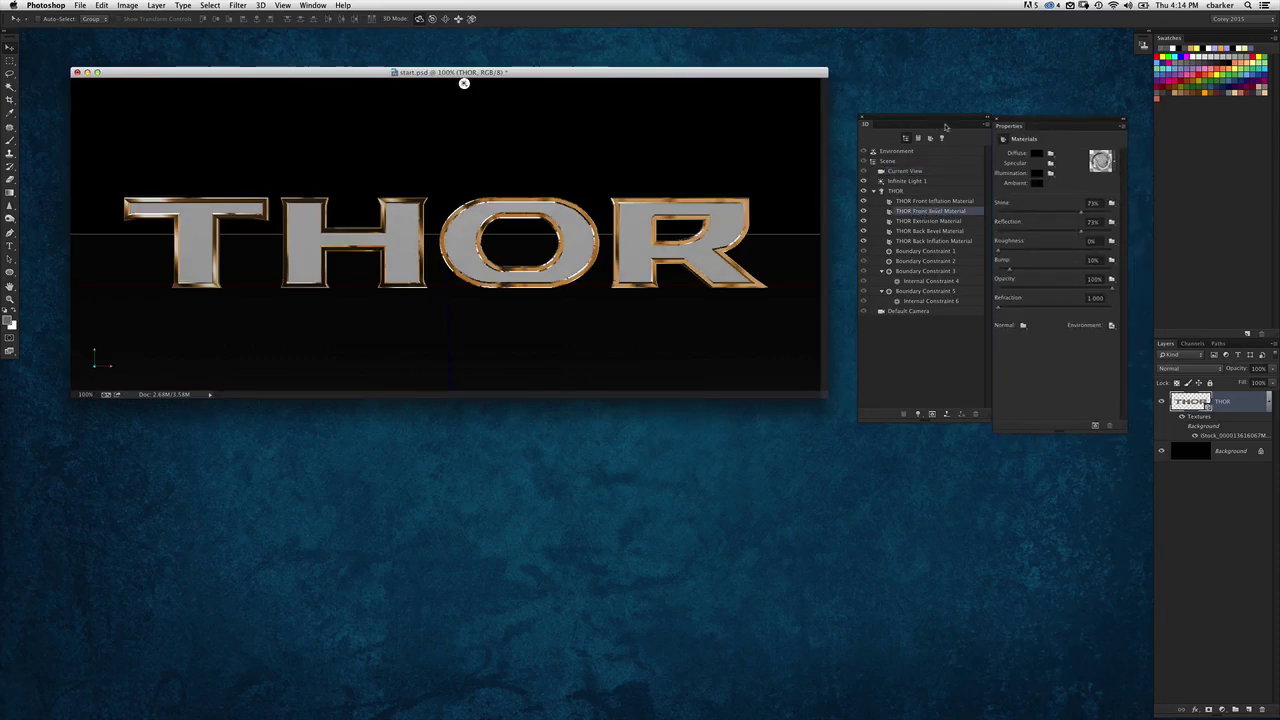
drag(947, 122, 924, 127)
drag(1015, 121, 1007, 117)
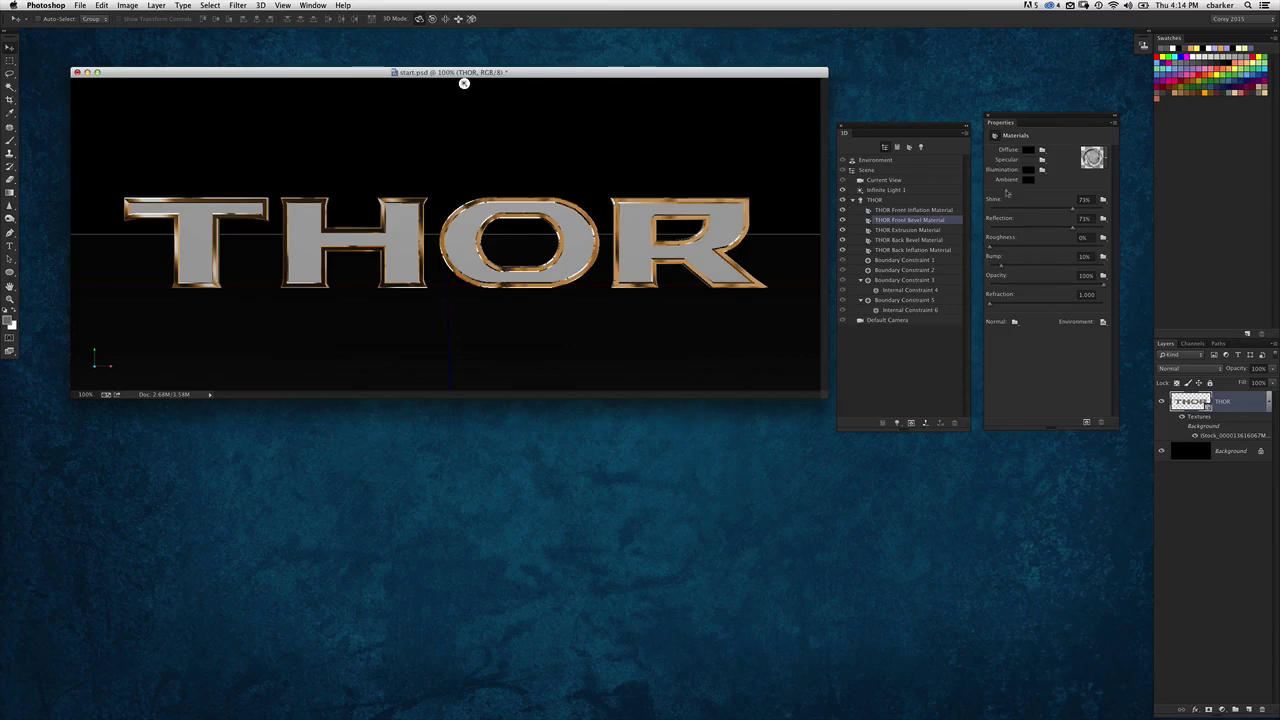
Copy the whole Background canvas with Cmd+A, Cmd+C, then reselect the THOR 3D layer
click(1190, 455)
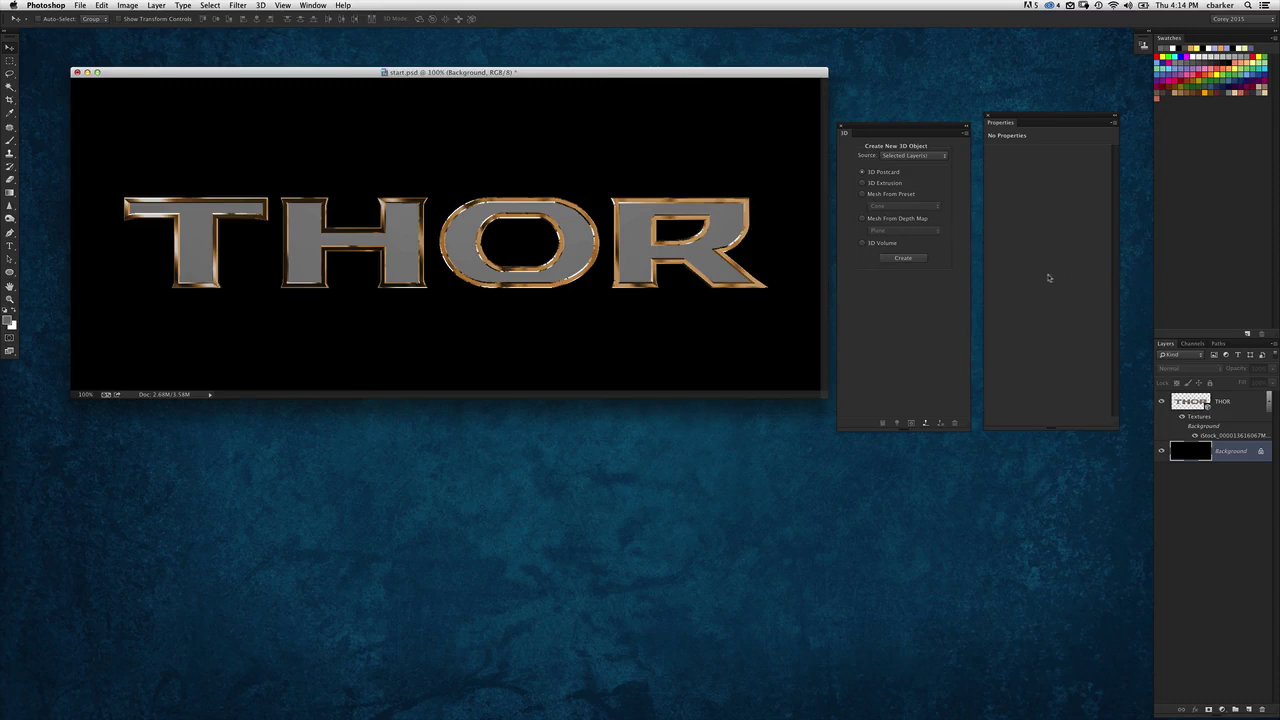
key(super+a)
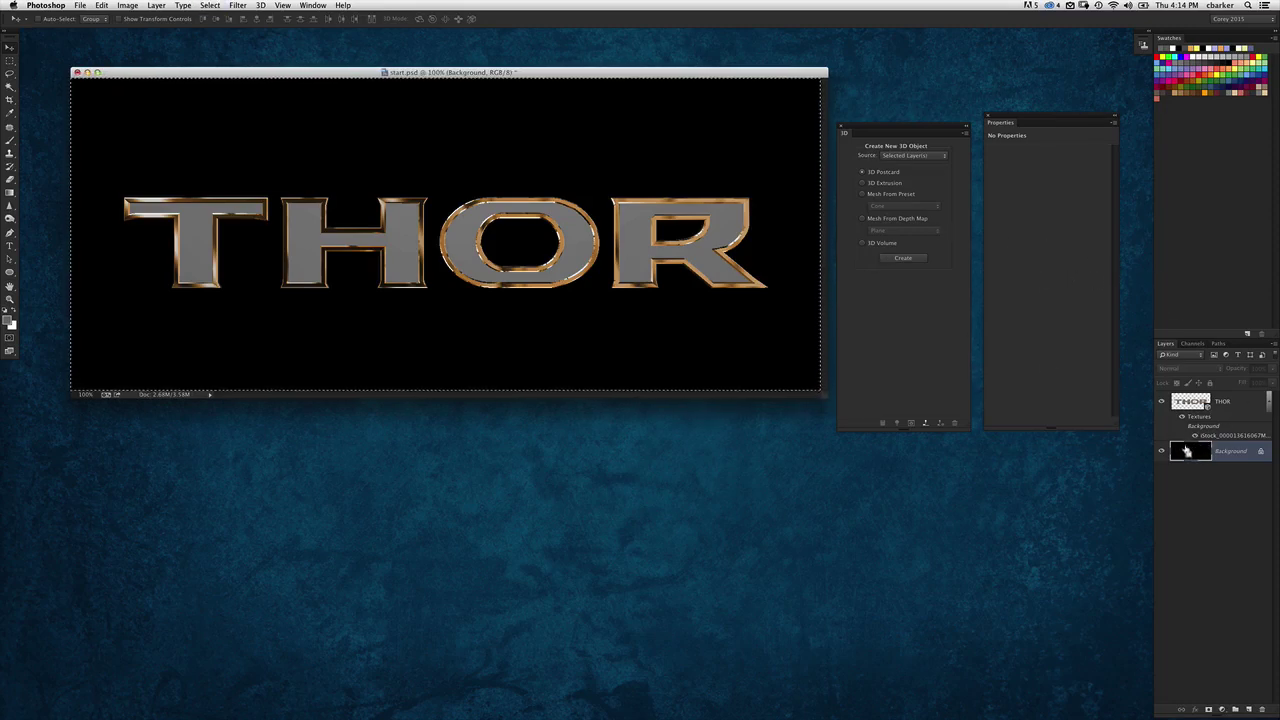
key(super+c)
click(1188, 402)
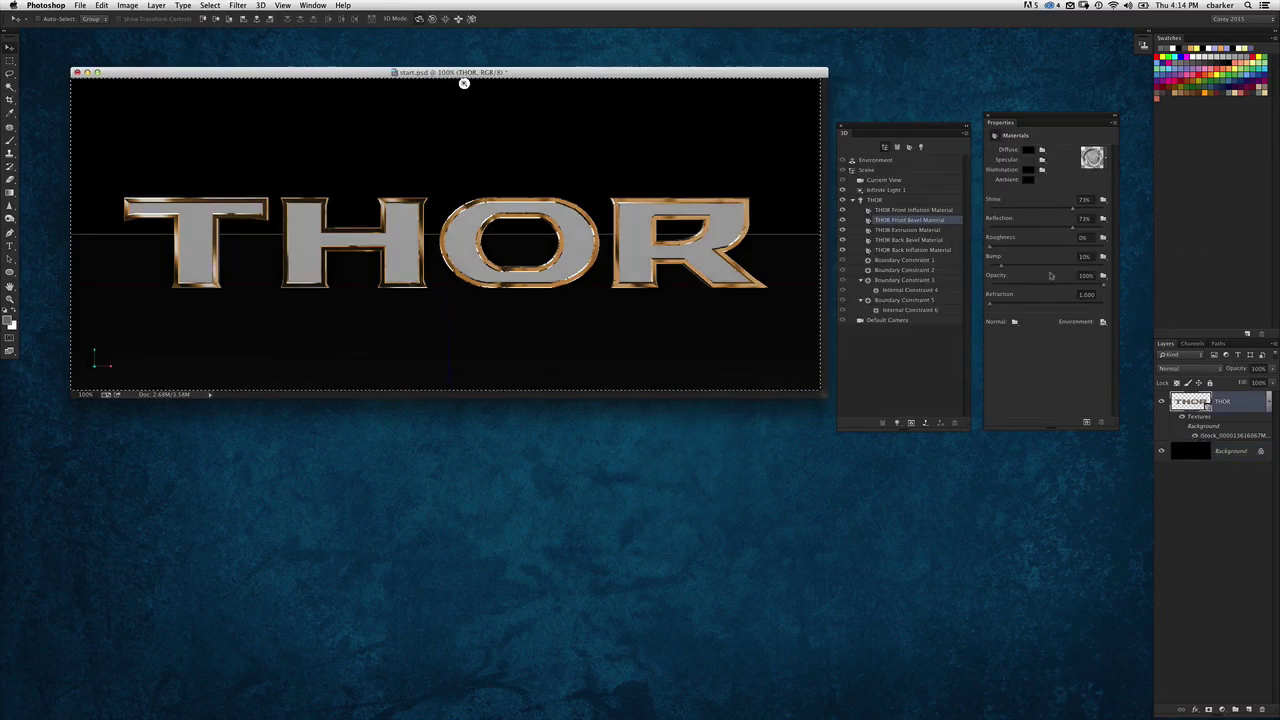
Create a new blank 1500 × 625 px bump texture for the front bevel and open it
click(1103, 257)
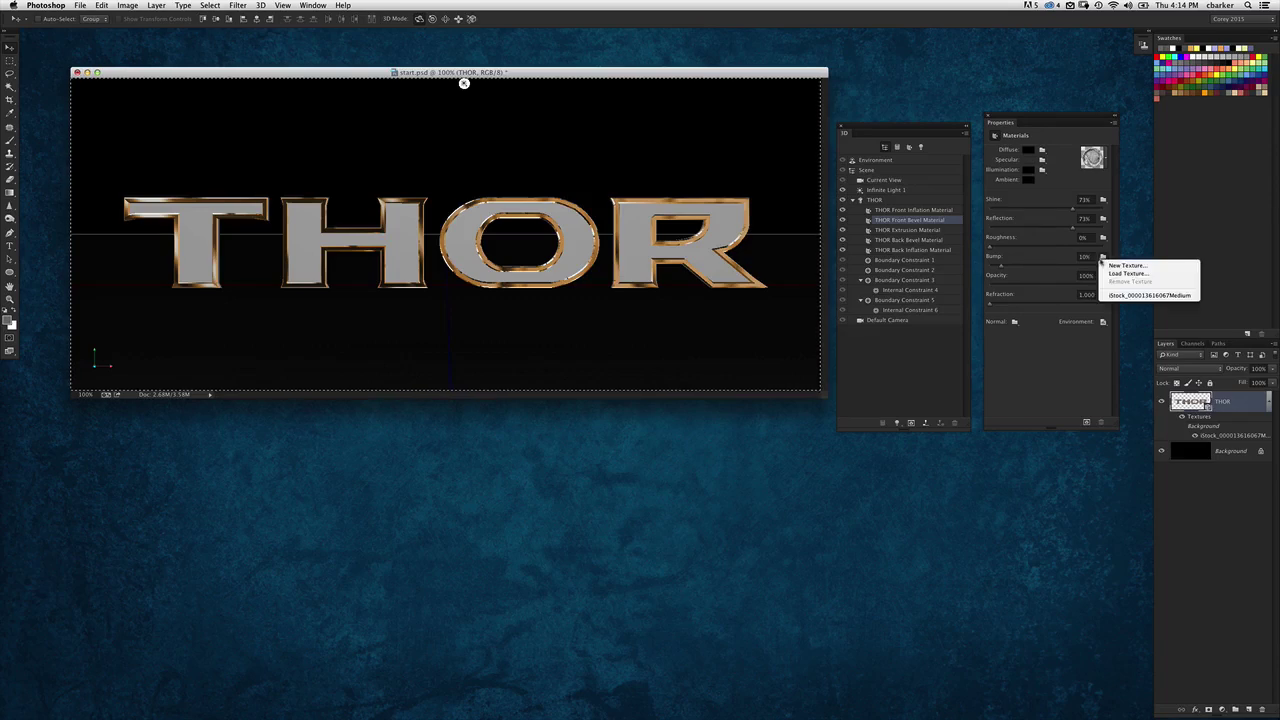
click(1125, 265)
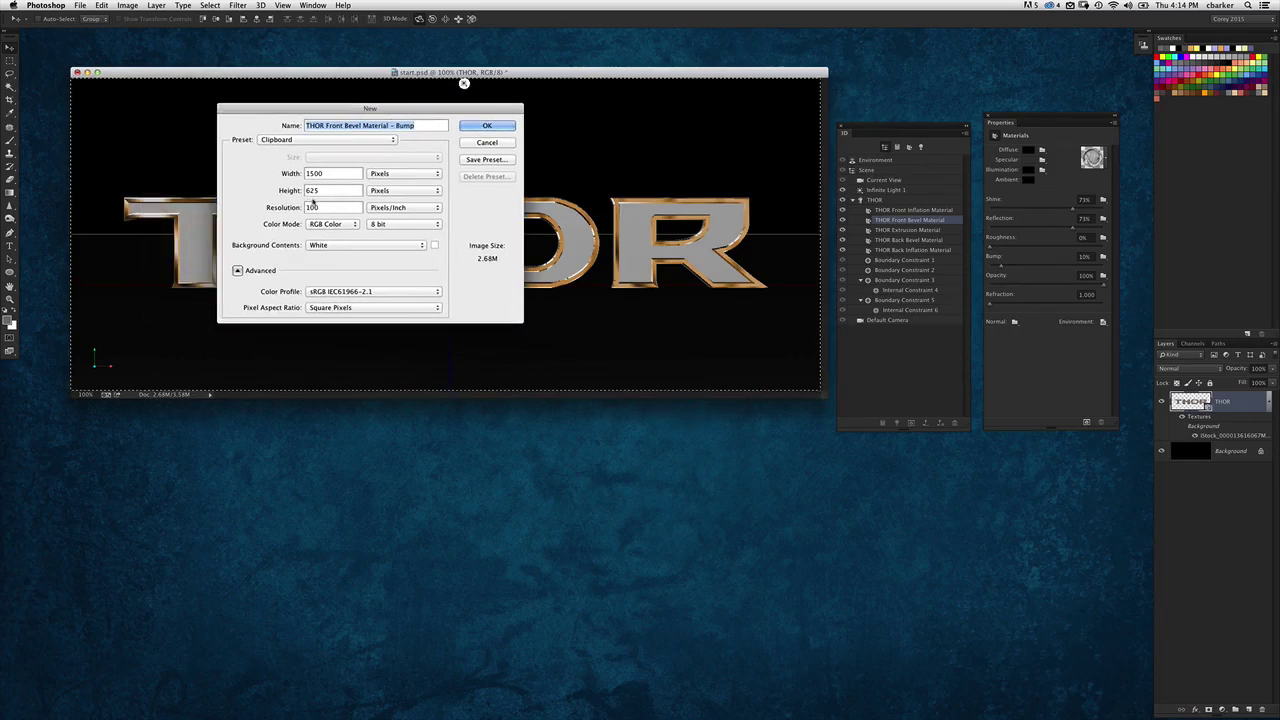
click(495, 127)
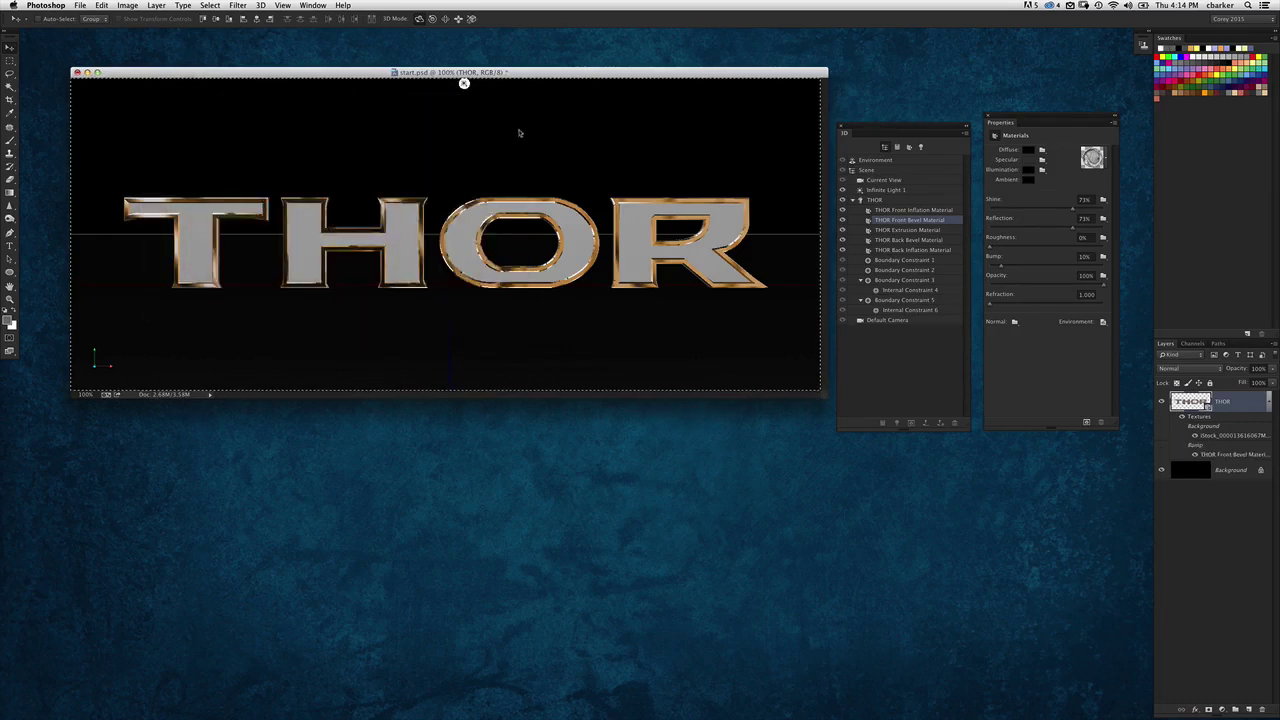
click(1103, 257)
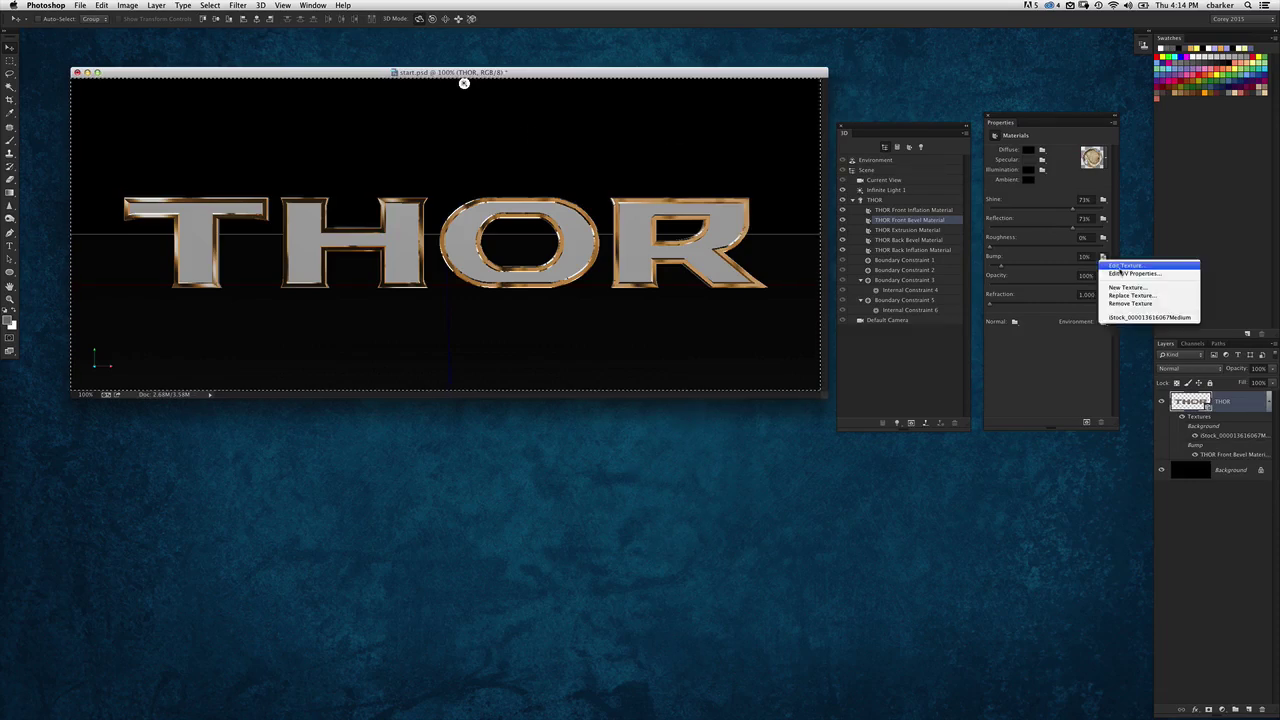
click(1124, 265)
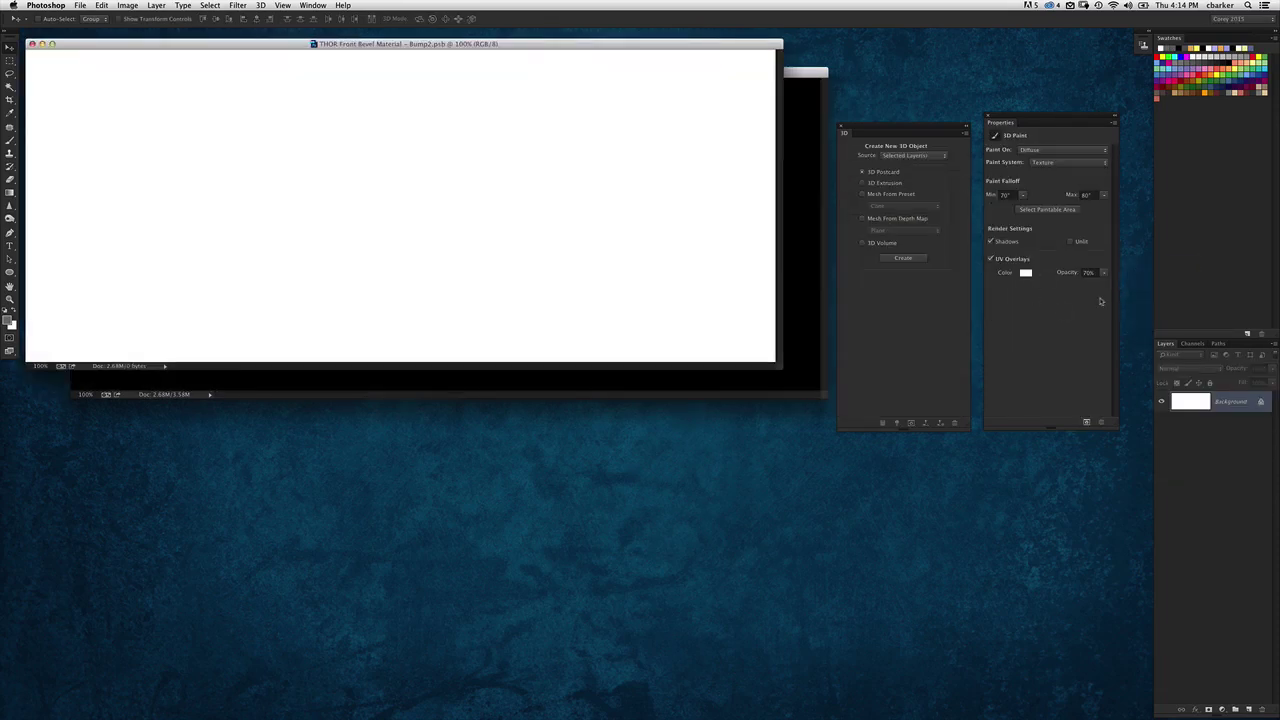
Fill the bevel bump texture with 50% gray, then save and close Bump2.psb
key(i)
key(shift+BackSpace)
click(365, 96)
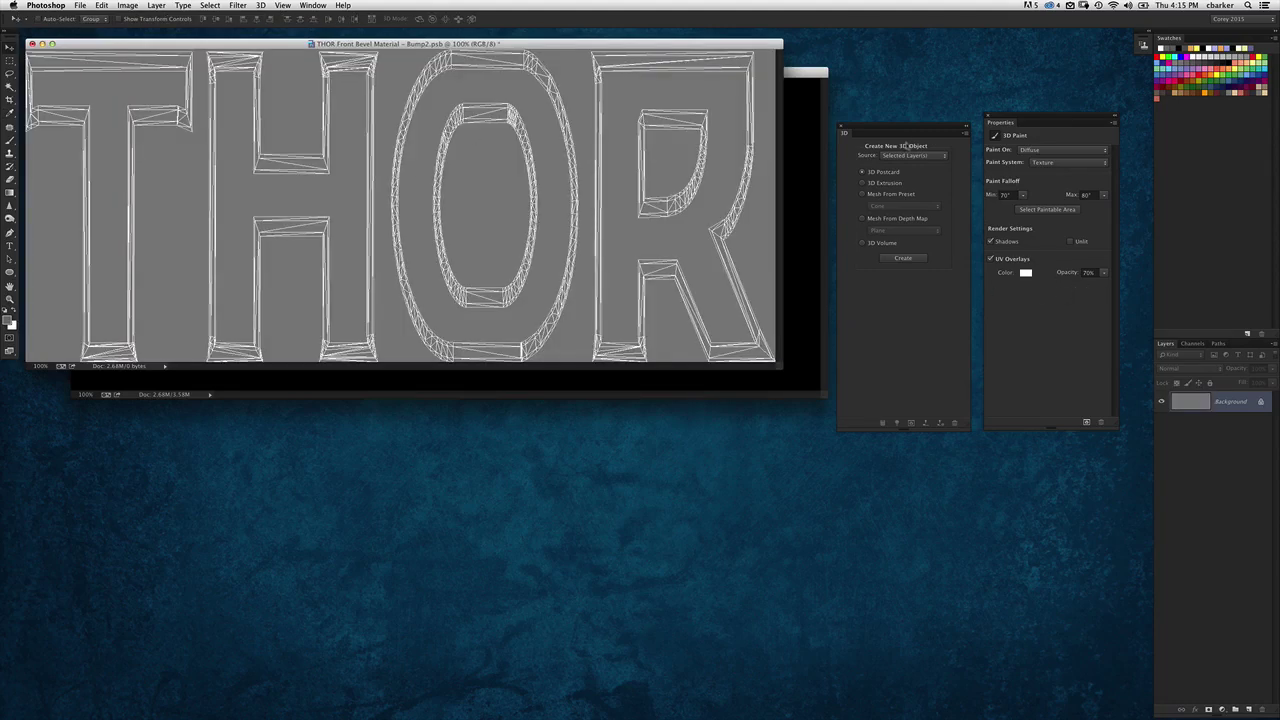
drag(904, 128, 918, 113)
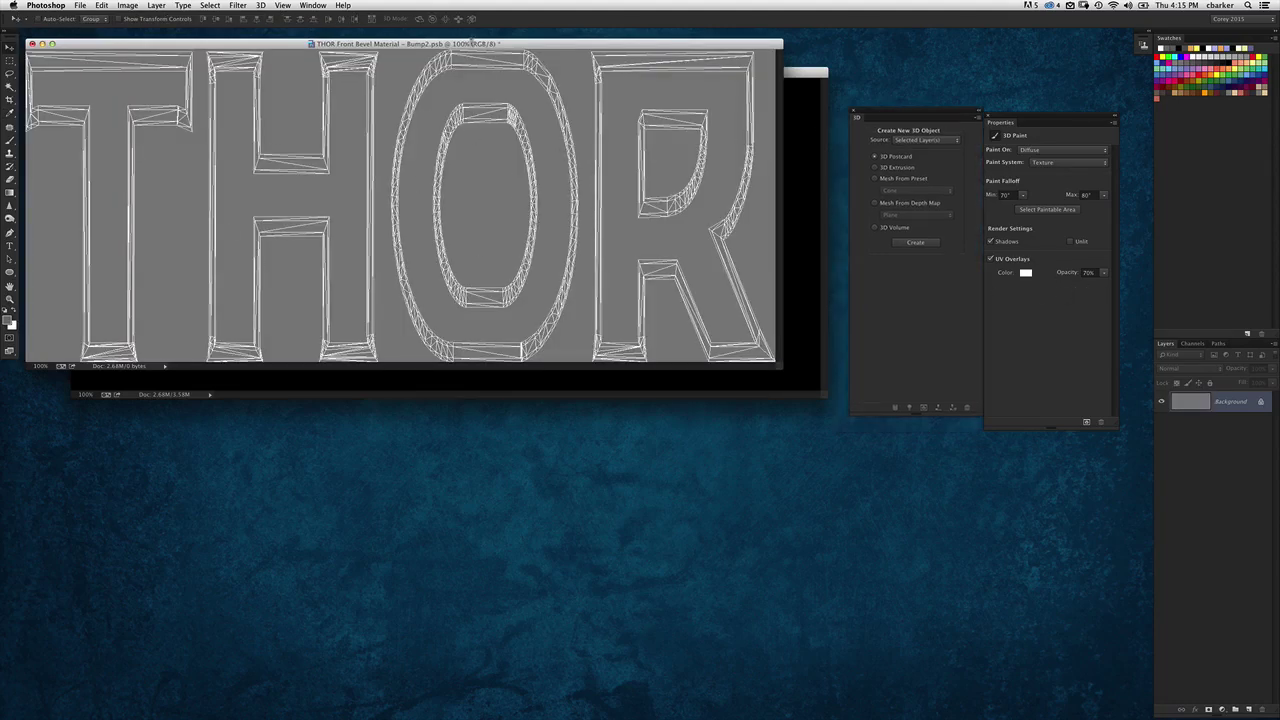
drag(471, 40, 531, 261)
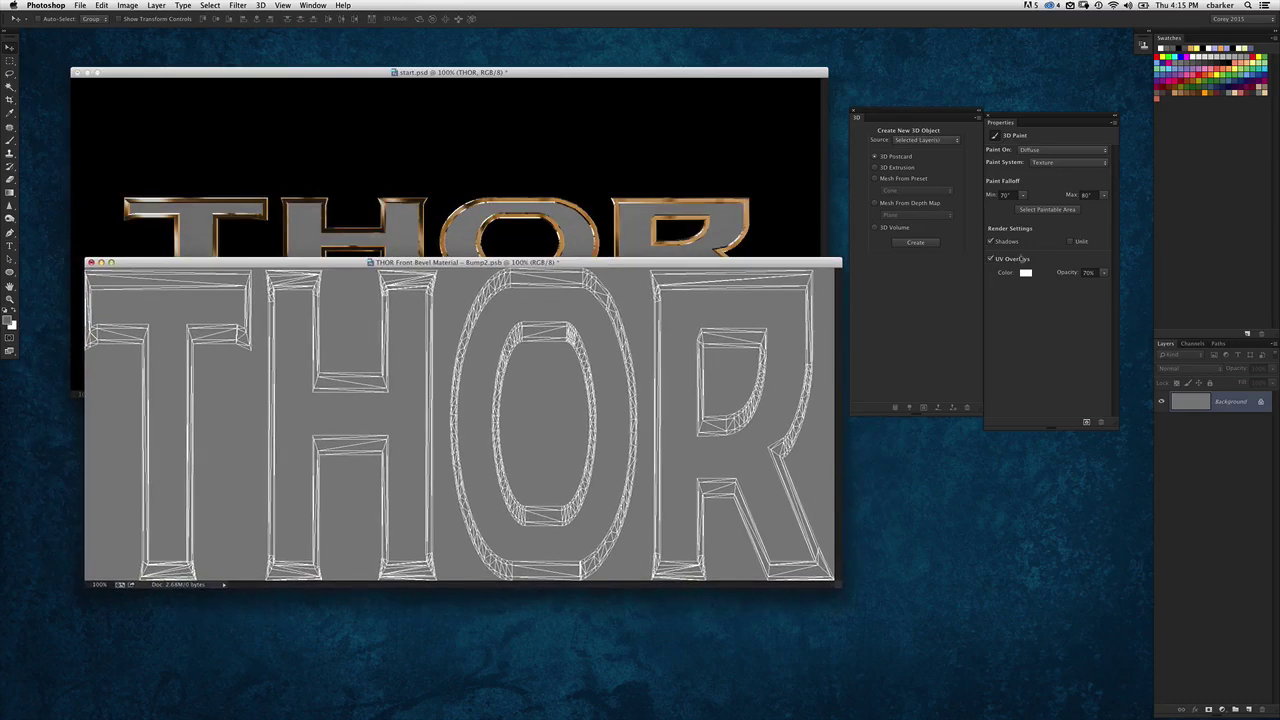
drag(1016, 121, 1030, 122)
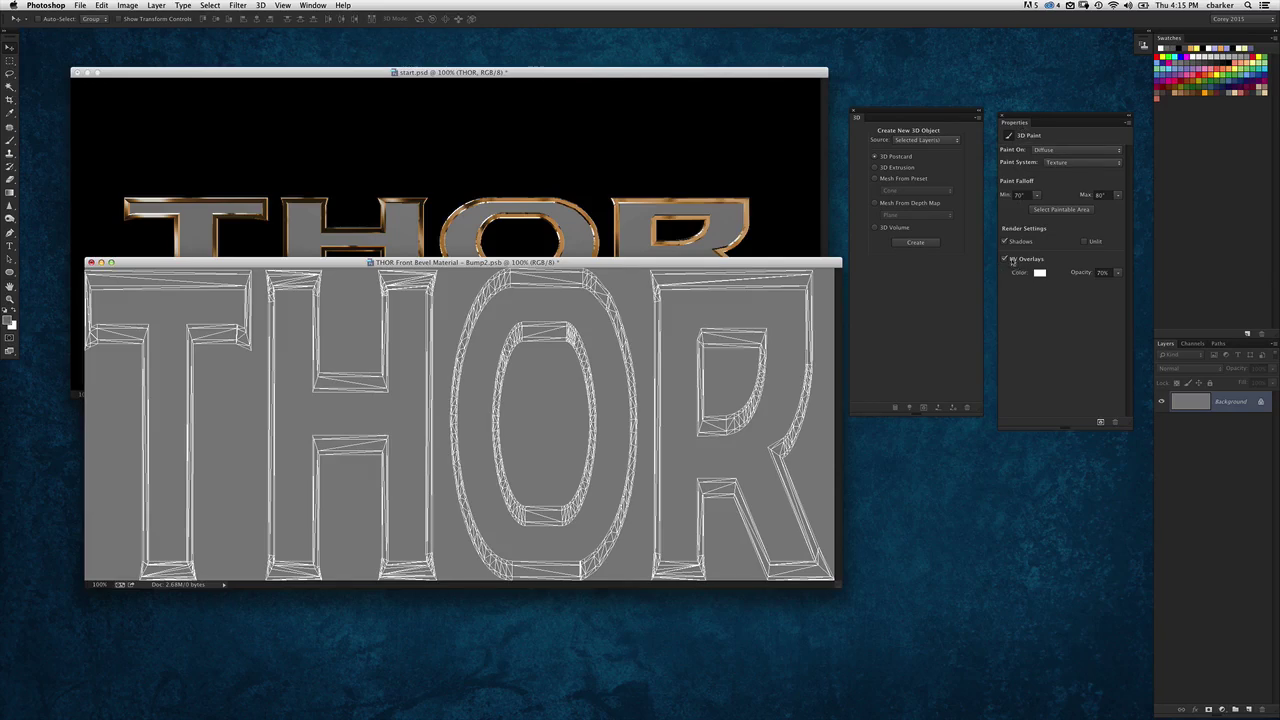
click(1005, 259)
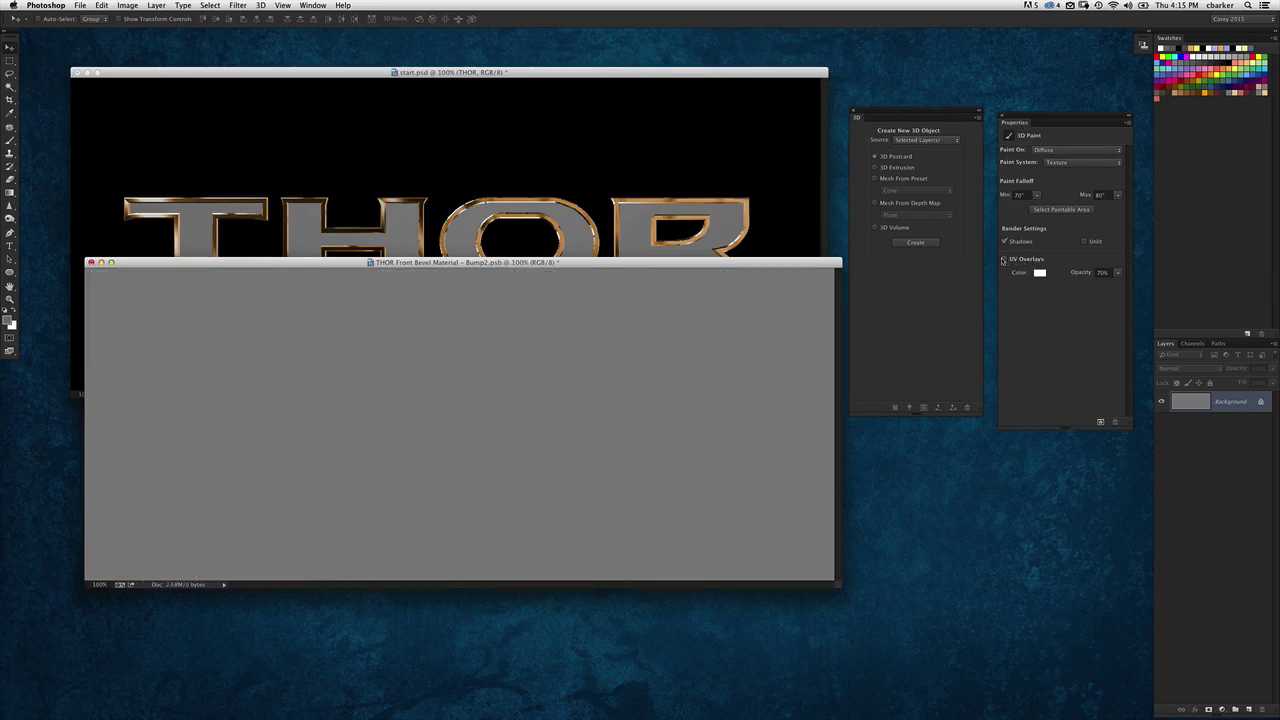
click(1006, 260)
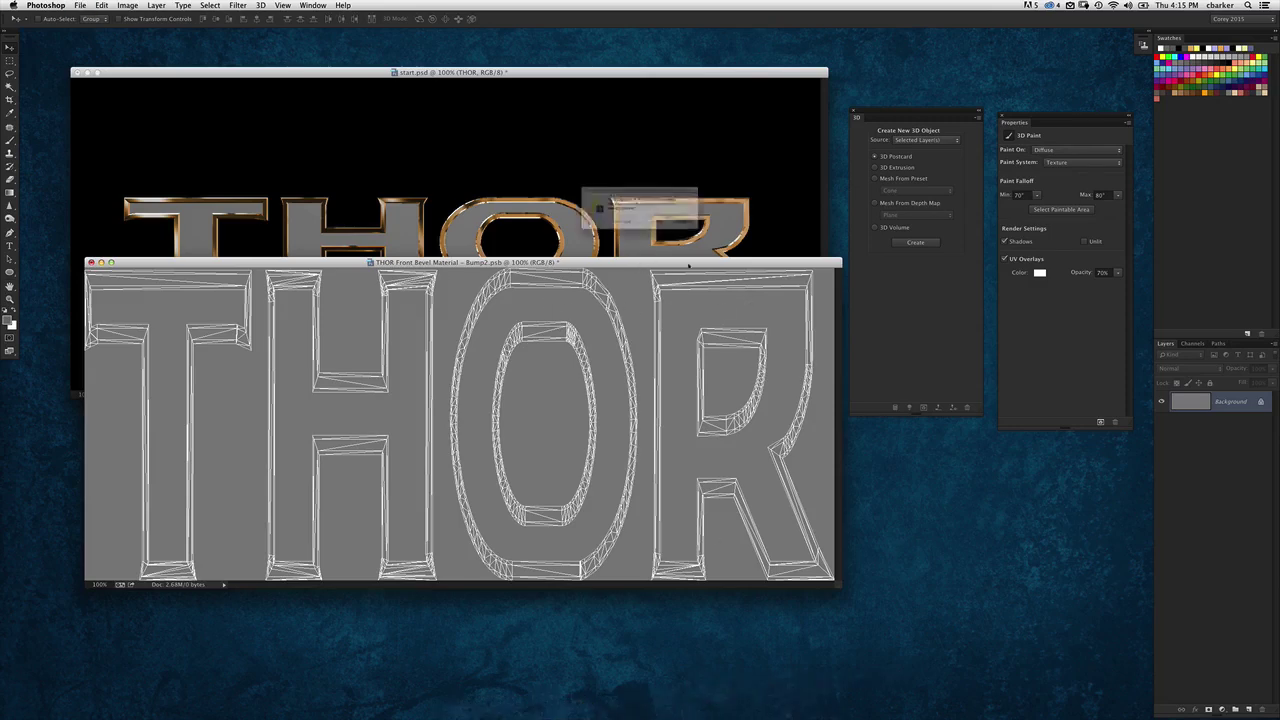
key(super+w)
key(Return)
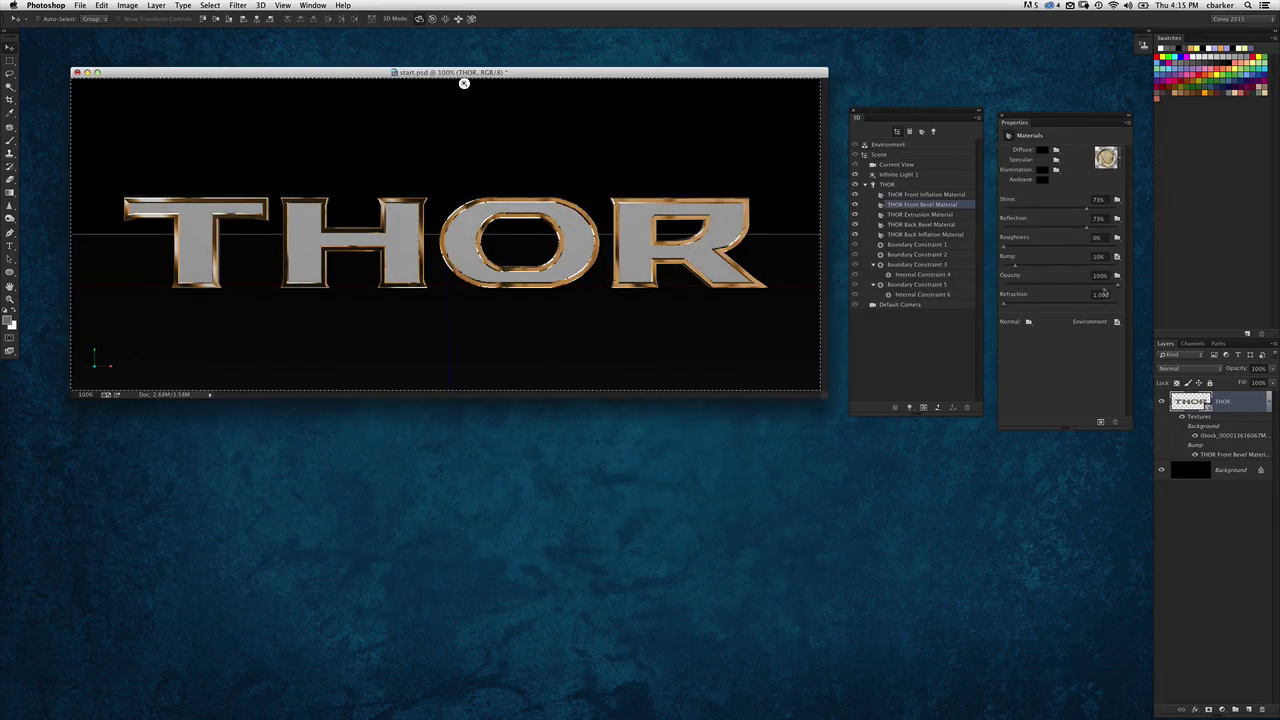
Preview the cracked-paint texture image on the desktop, then return to Photoshop
click(1150, 445)
click(1245, 543)
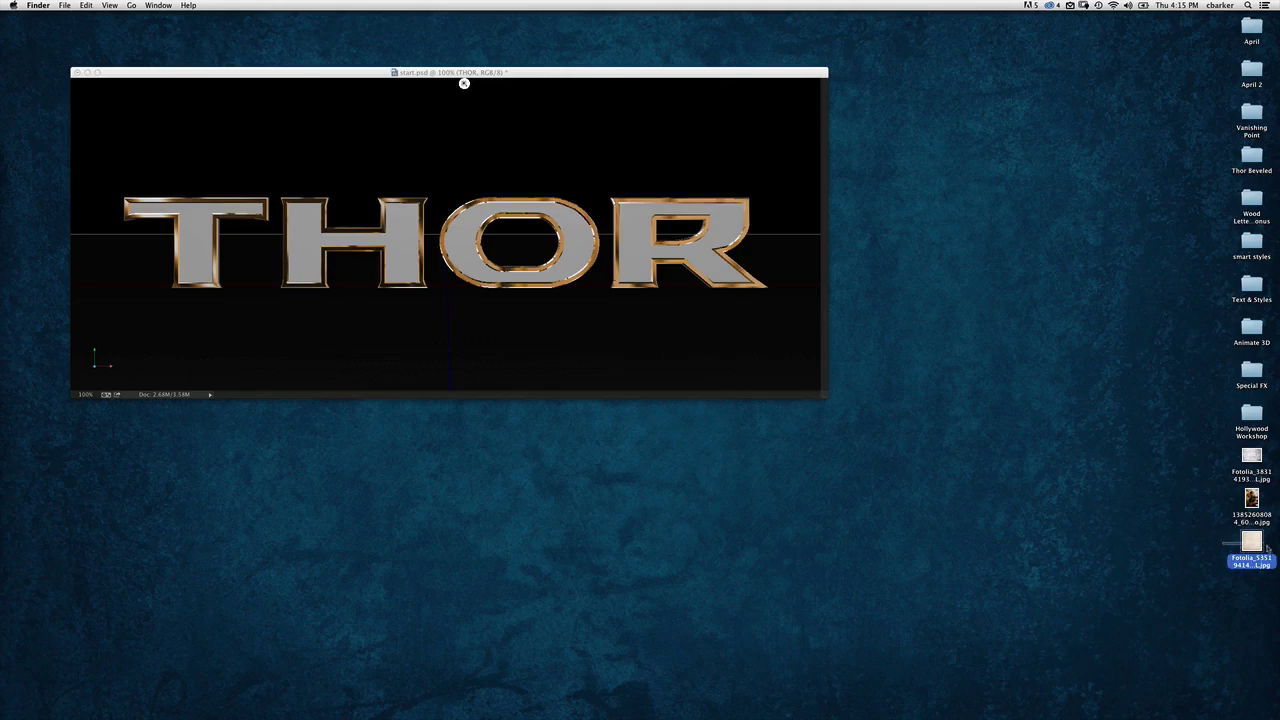
key(space)
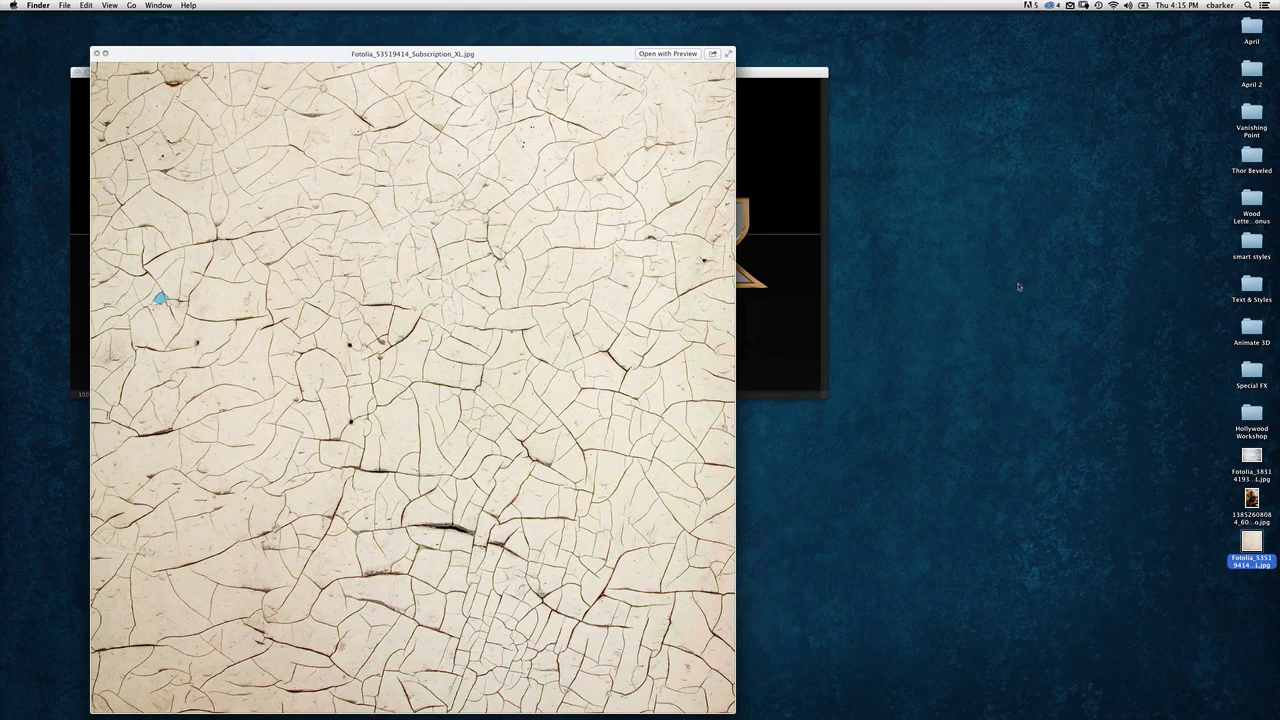
key(space)
key(super+Tab)
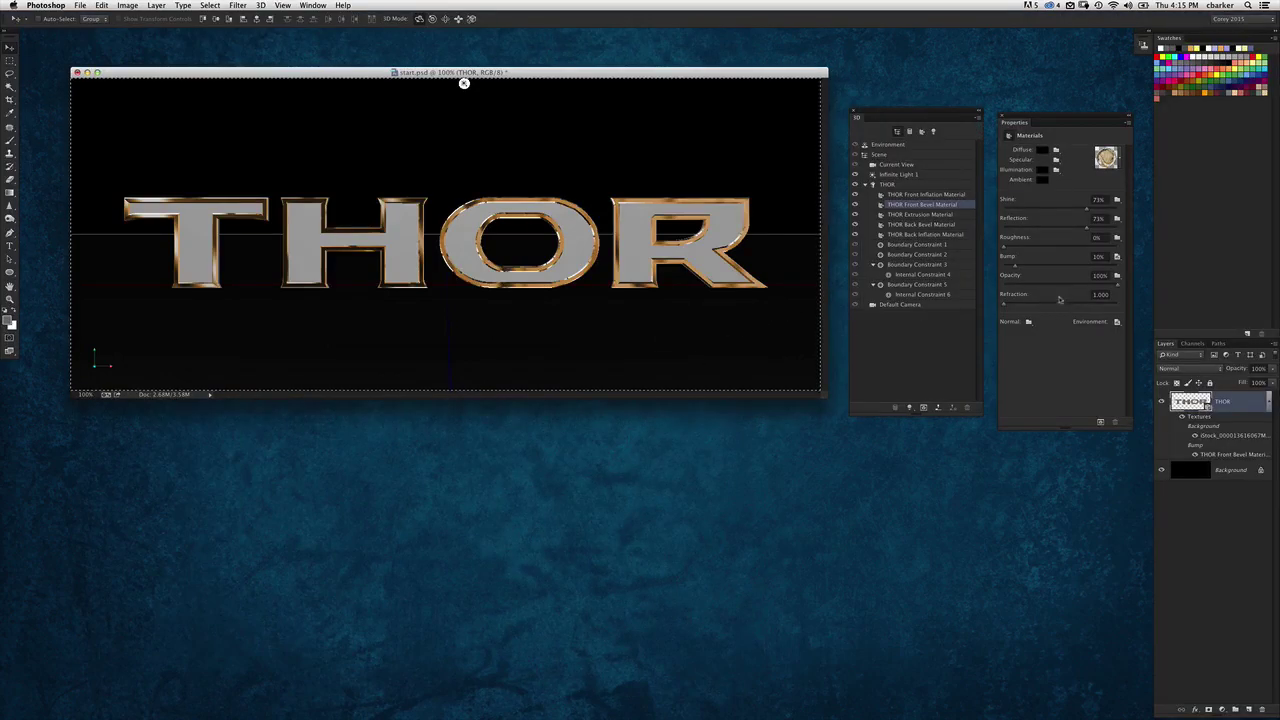
Replace the front bevel's bump texture with Fotolia_53519418_Subscription_XL.jpg from the Desktop
click(1117, 256)
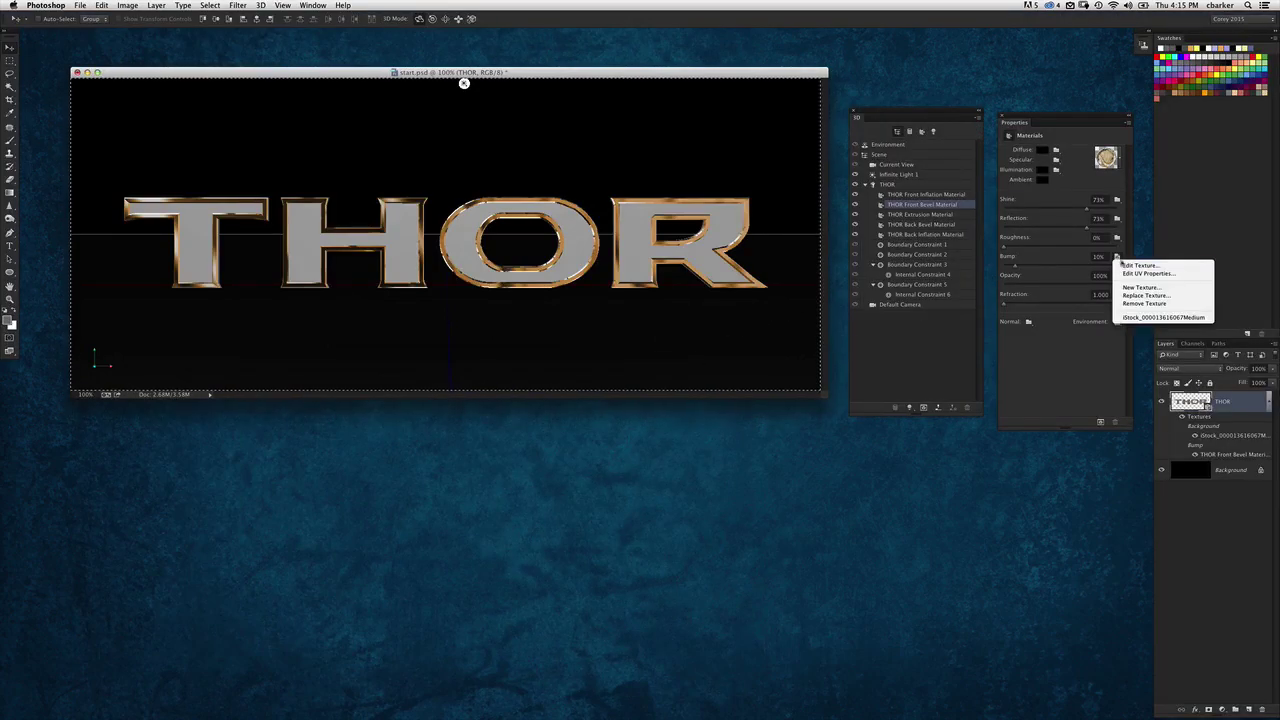
click(1185, 314)
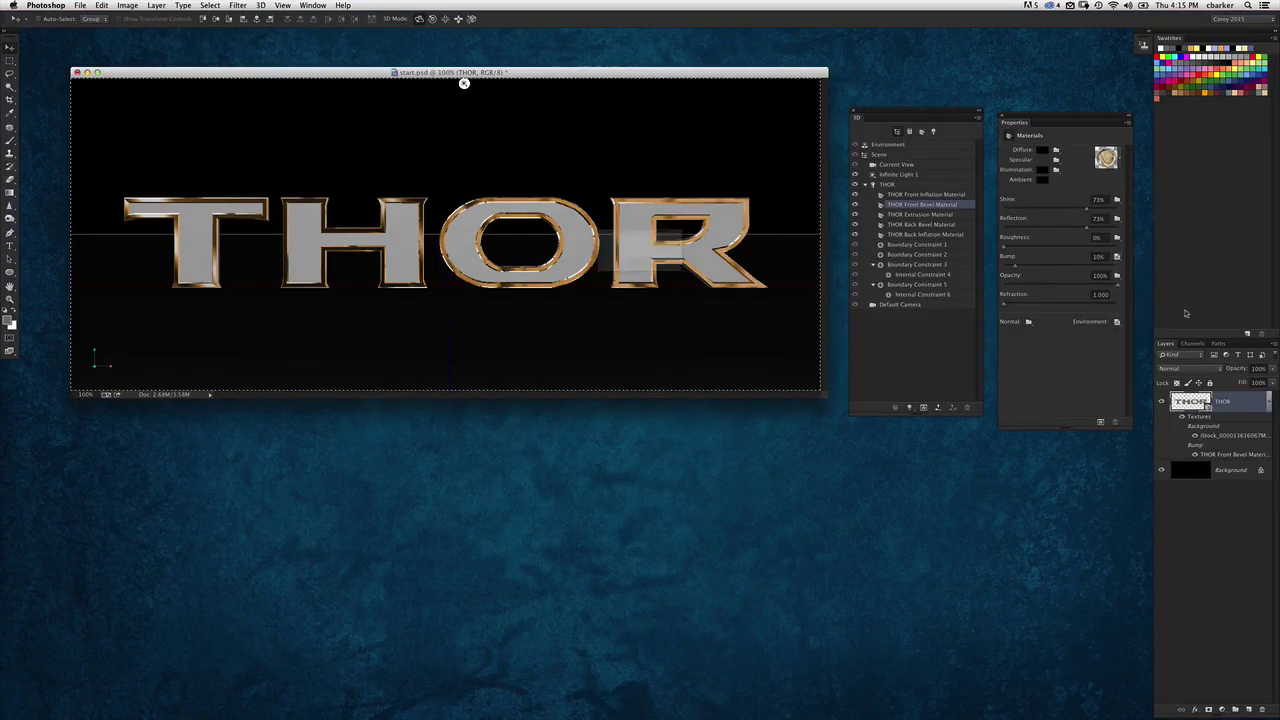
mouse_move(685, 200)
mouse_down()
mouse_move(685, 262)
mouse_move(685, 175)
mouse_up()
click(437, 187)
click(445, 175)
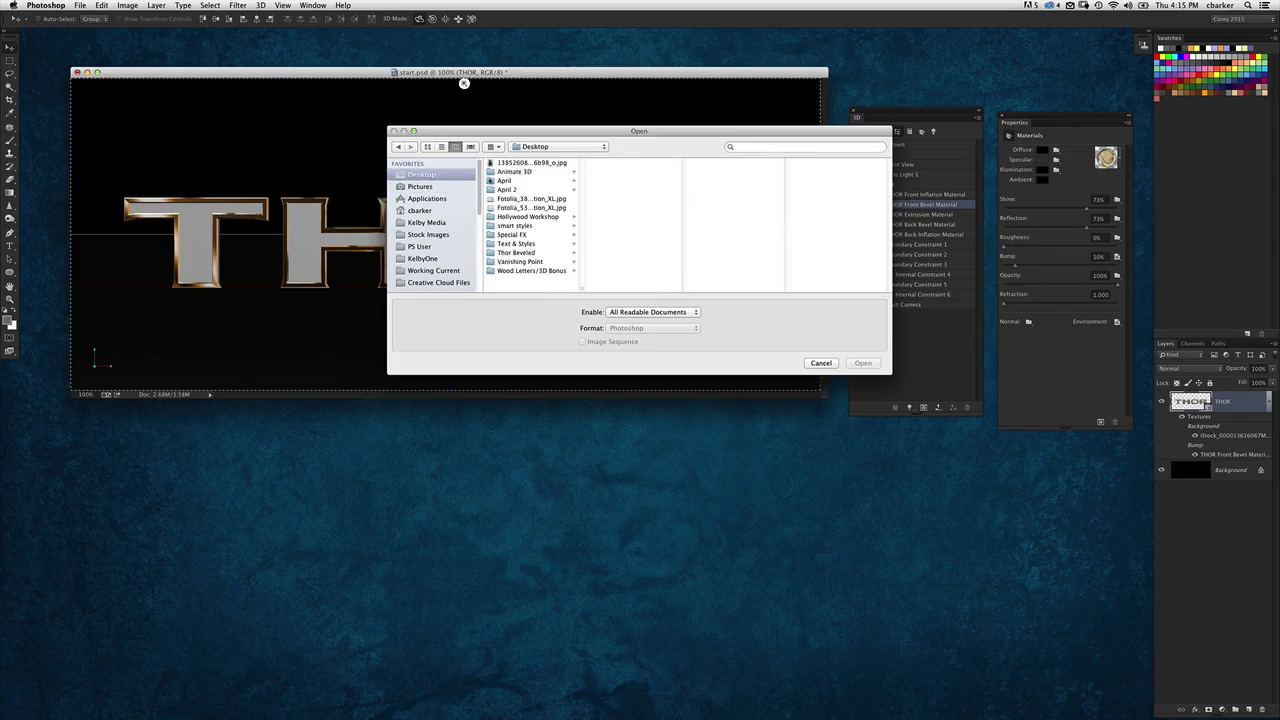
click(533, 207)
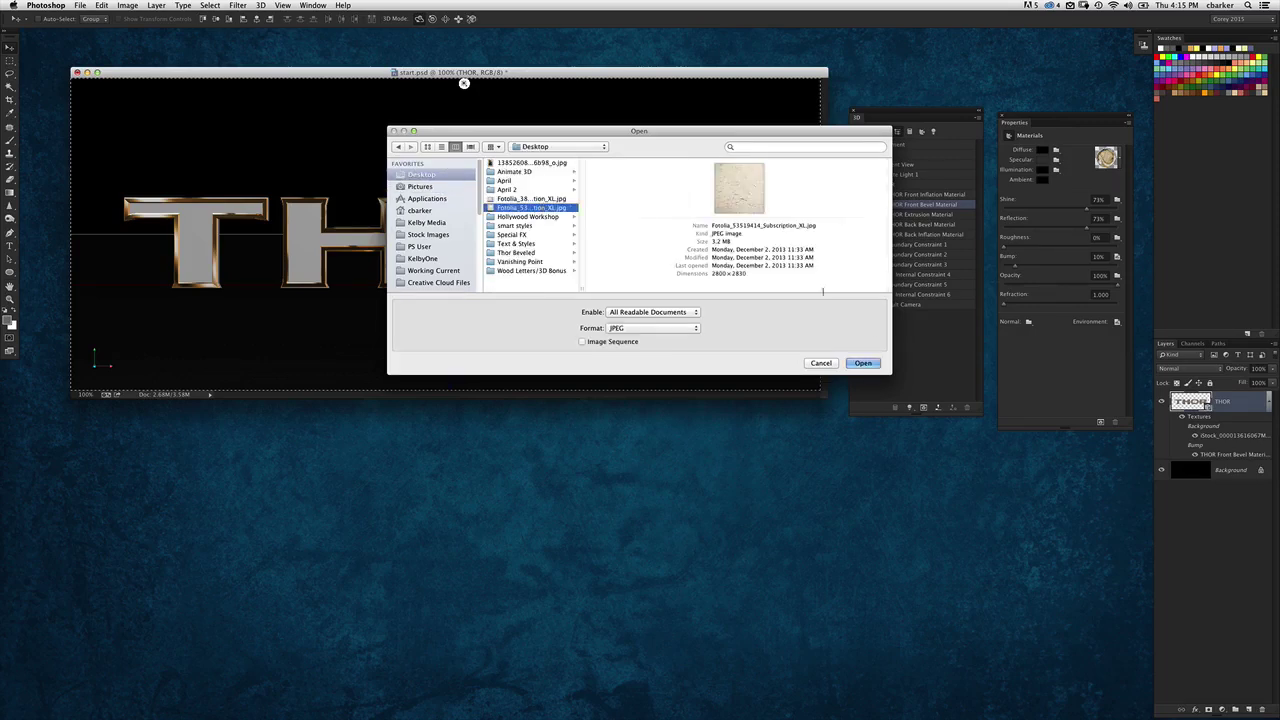
click(866, 363)
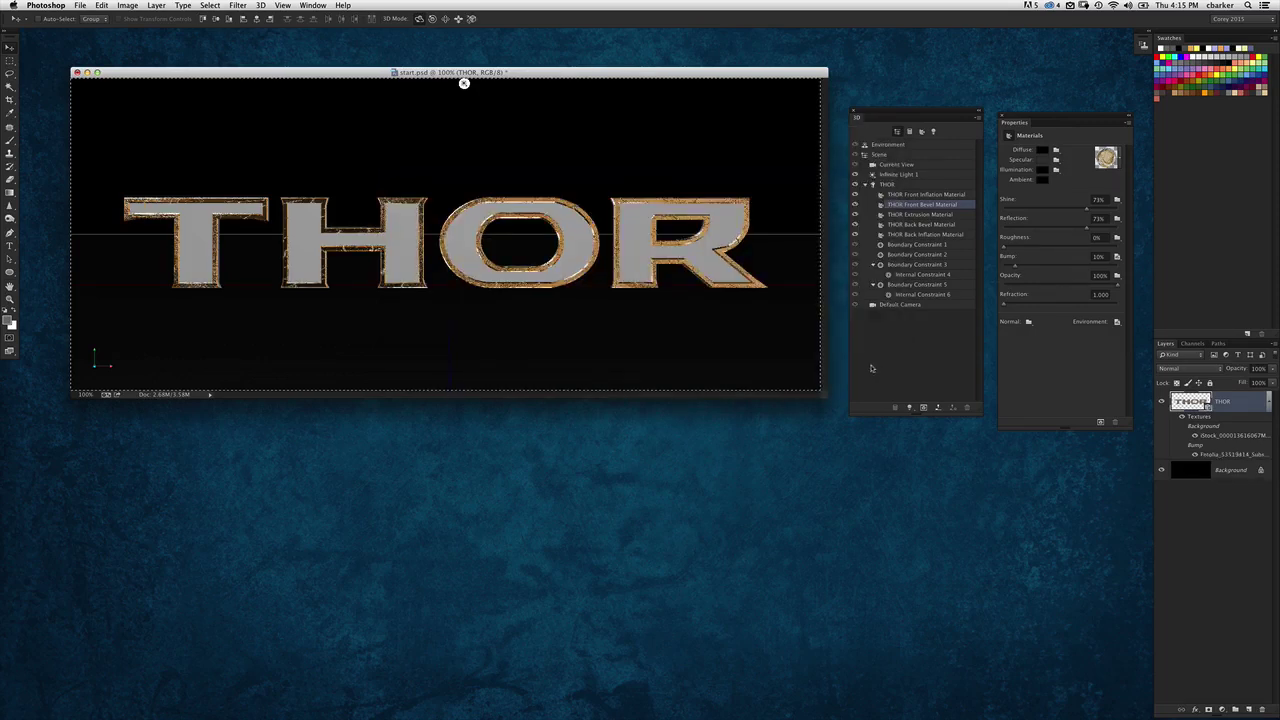
key(super+equal)
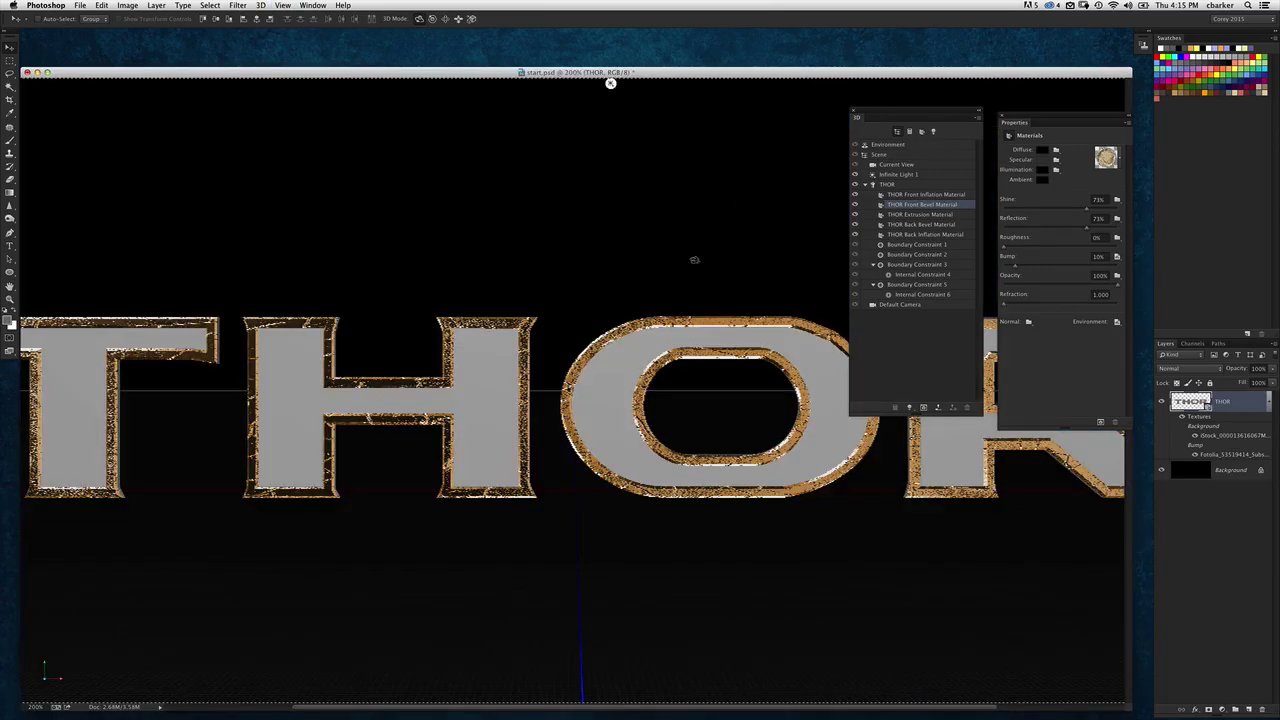
key(super+alt+shift+r)
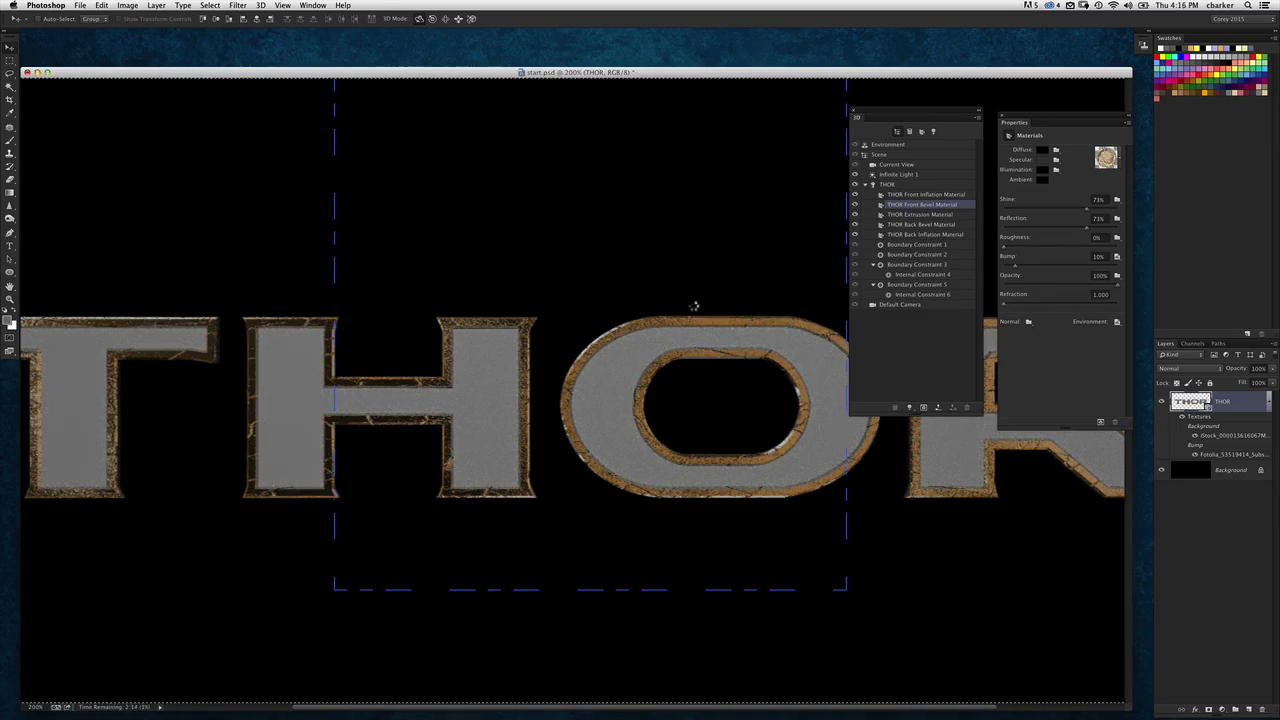
click(600, 250)
drag(608, 266, 600, 209)
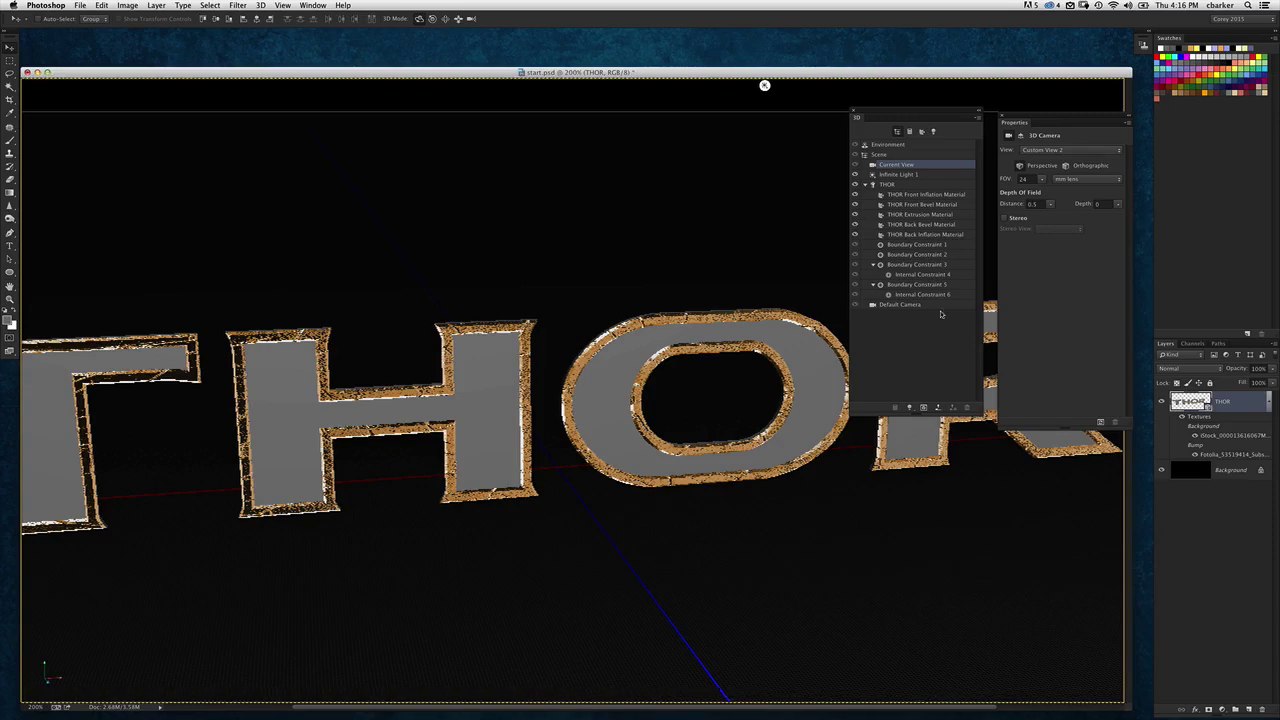
click(900, 304)
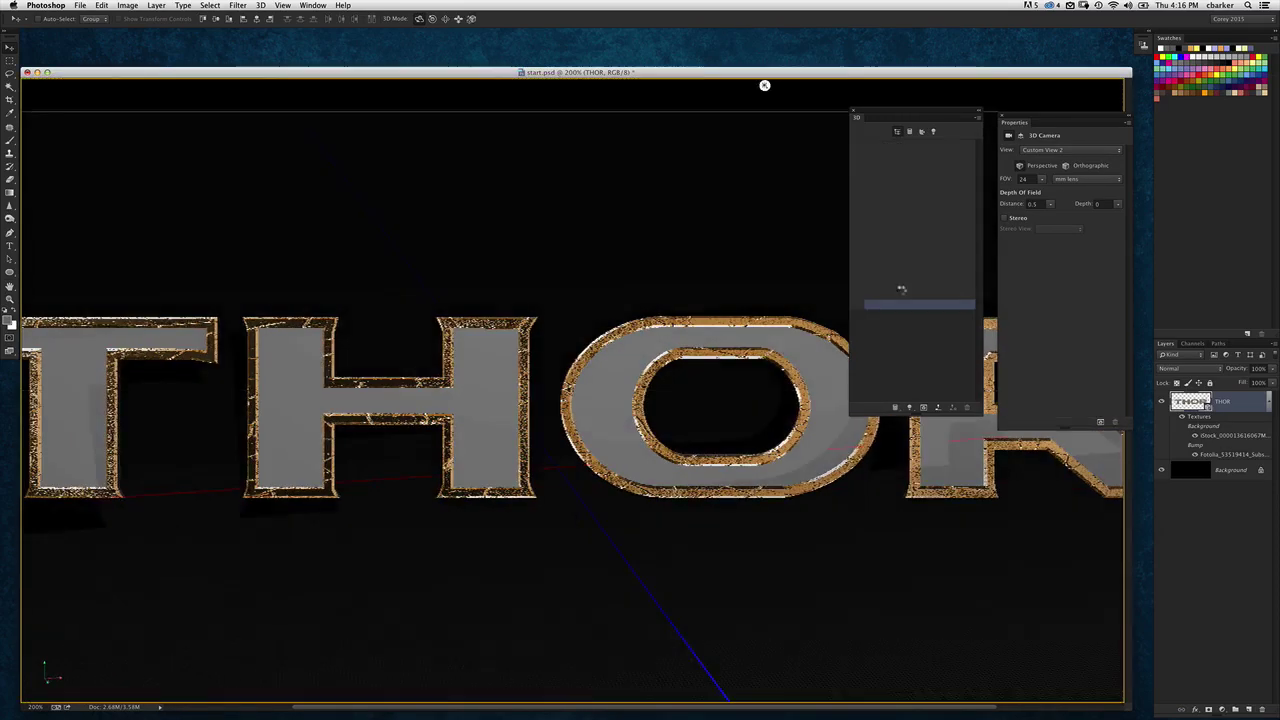
key(super+minus)
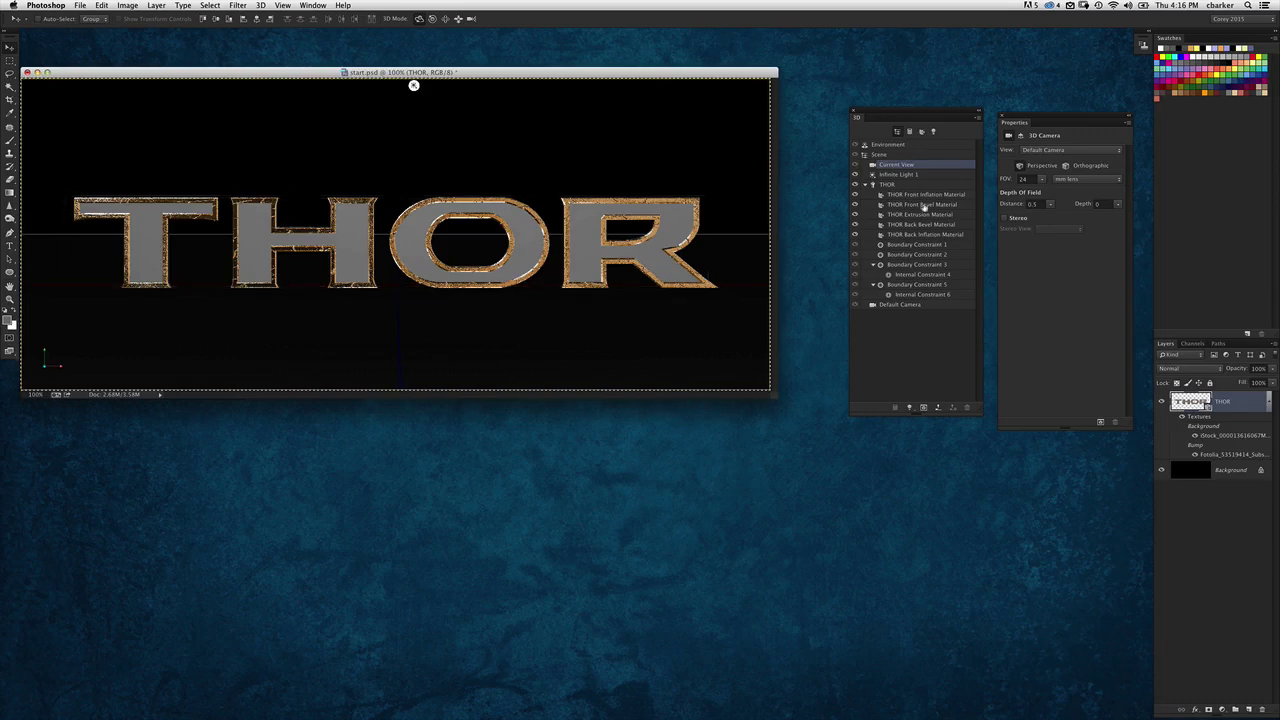
Select the THOR Front Inflation Material and raise its shine to 70% and reflection to 69%
click(926, 195)
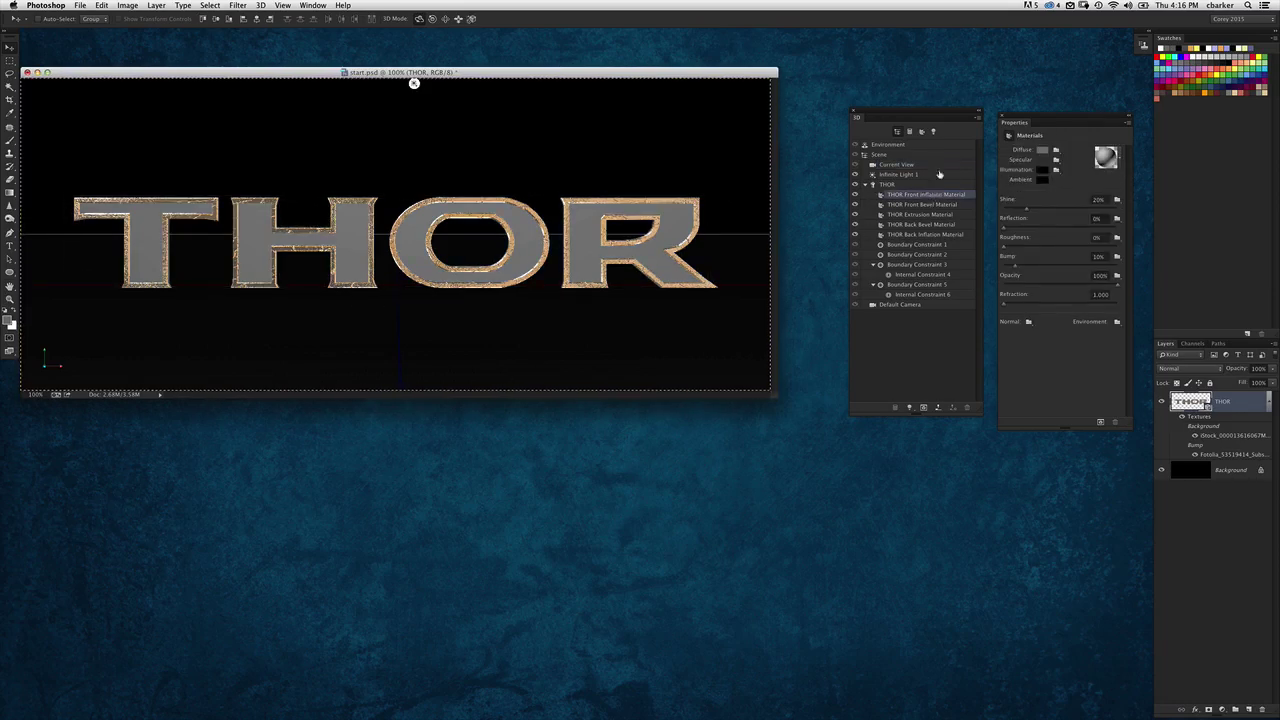
drag(918, 112, 886, 115)
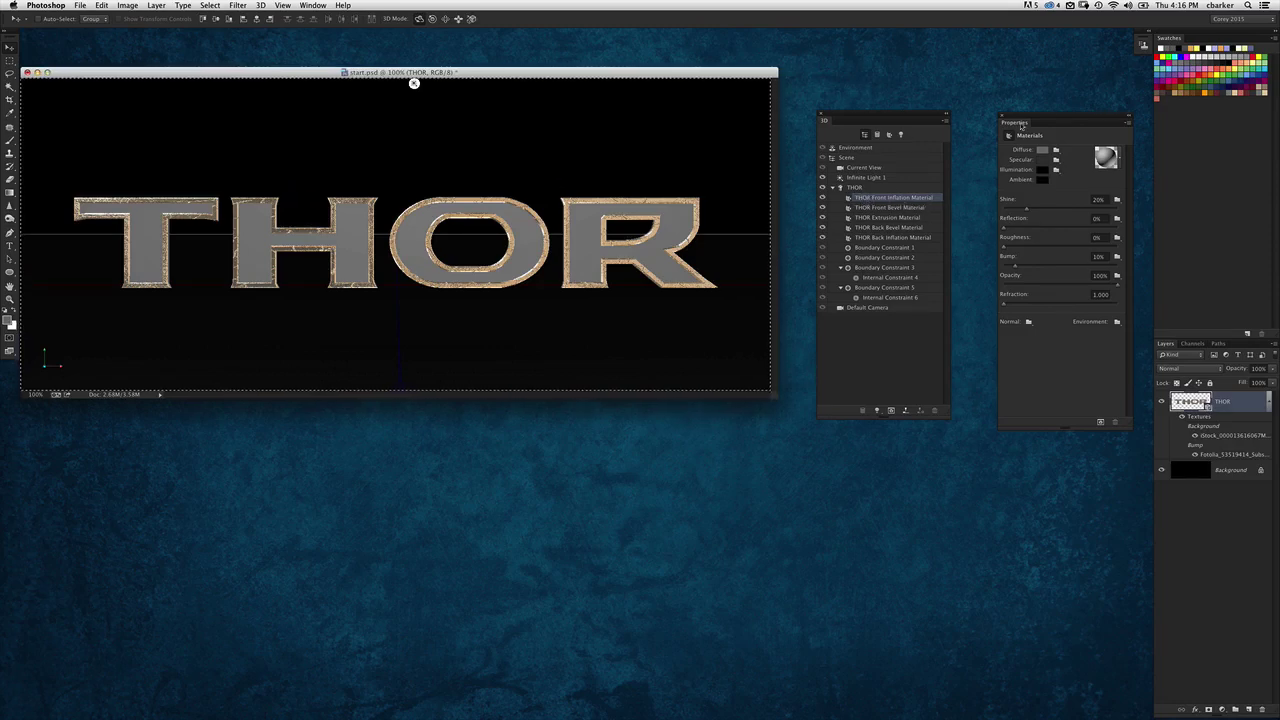
drag(1021, 125, 1006, 108)
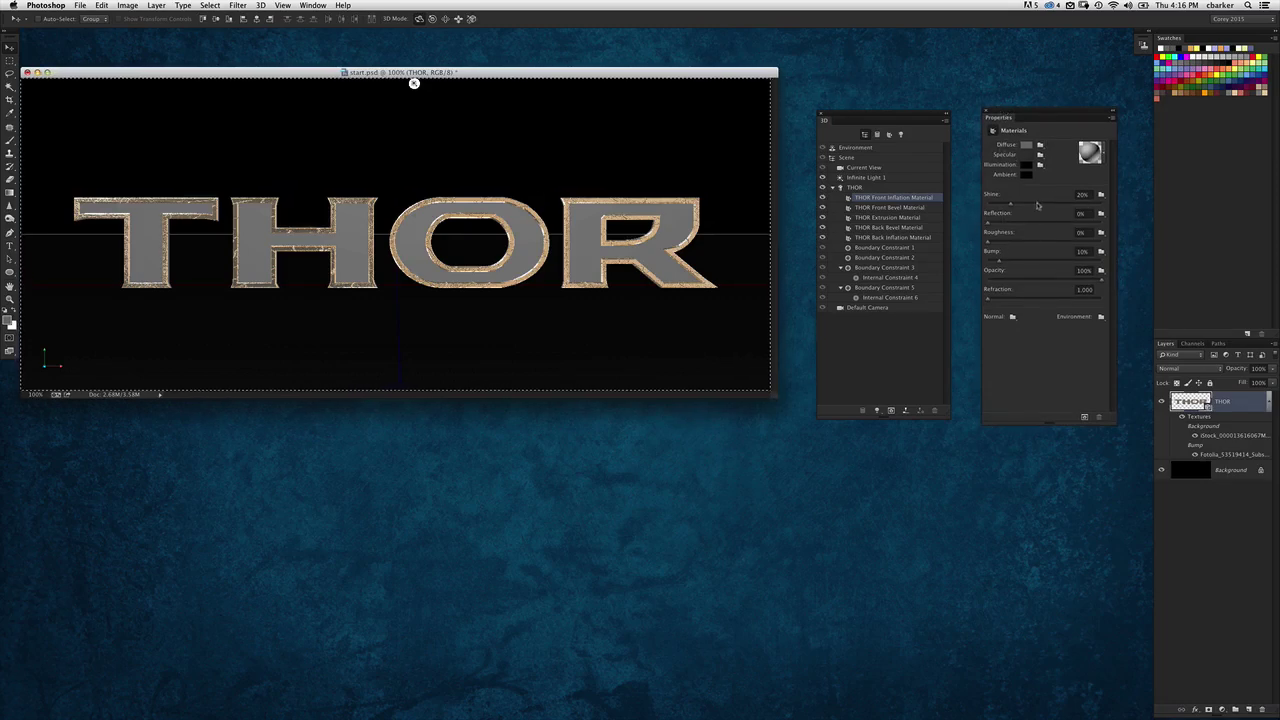
drag(1037, 205, 1067, 226)
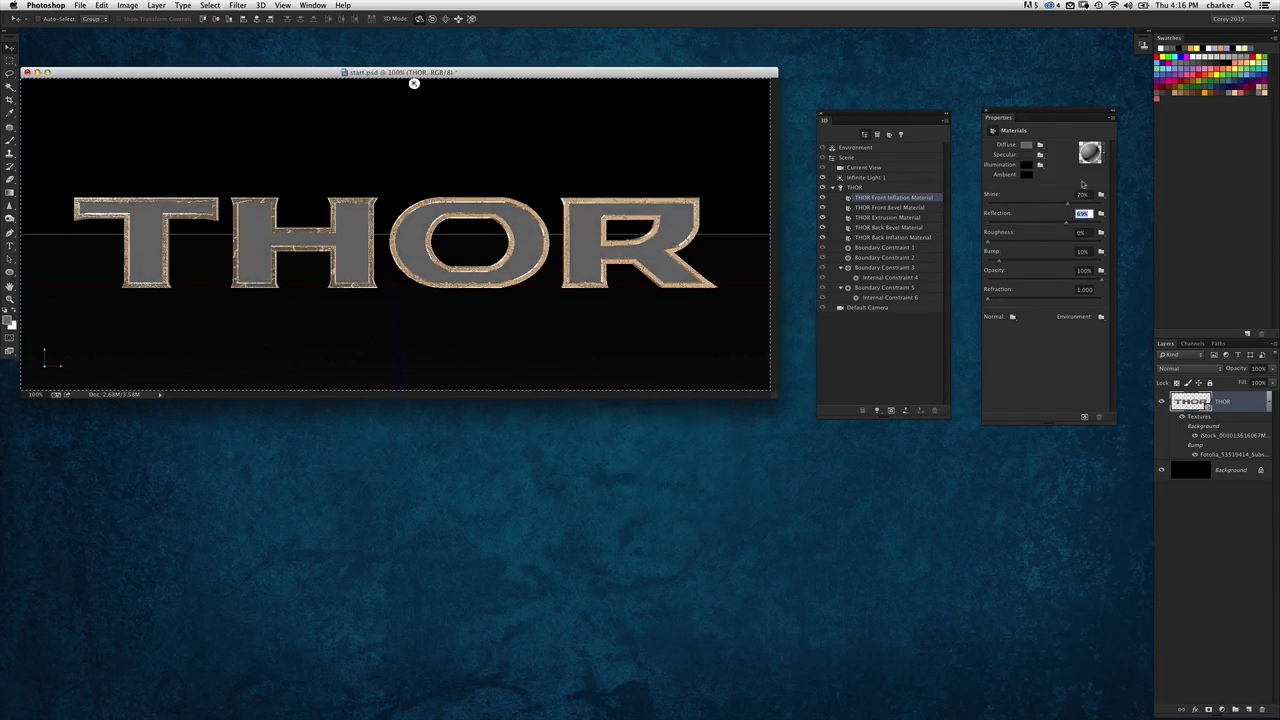
Give the front face material a new blank bump texture
click(1101, 251)
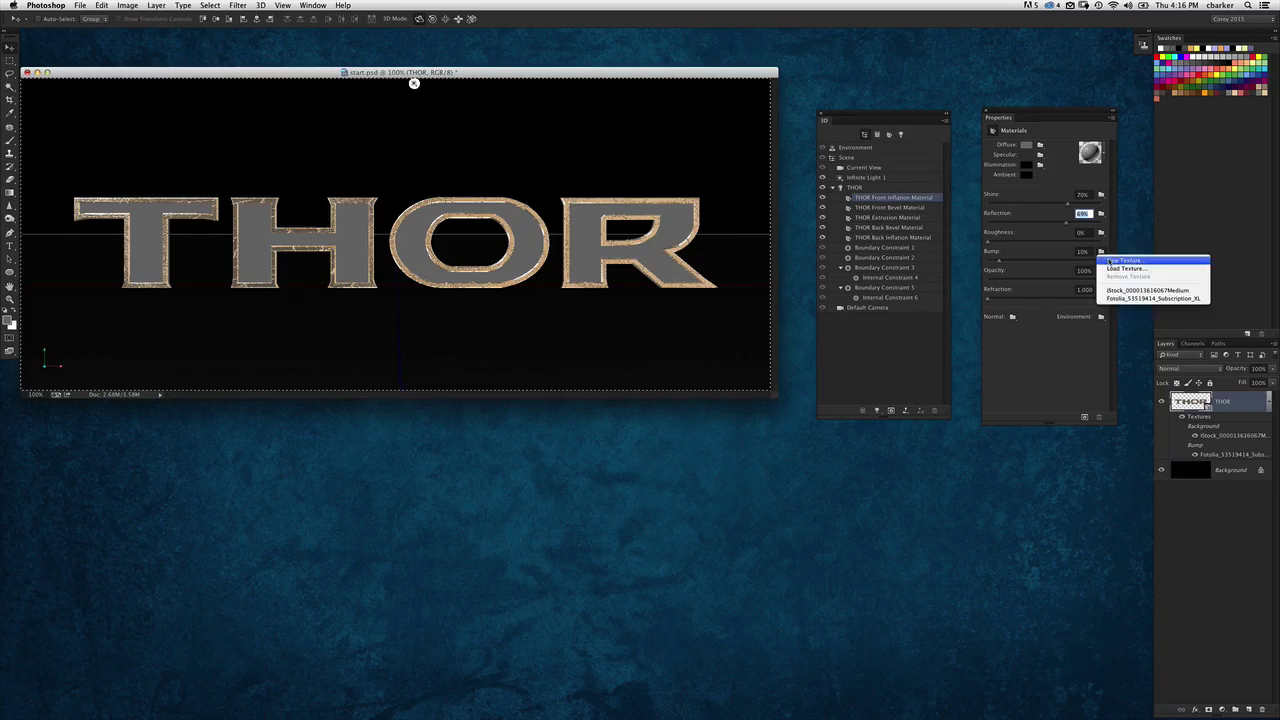
click(1122, 260)
click(487, 126)
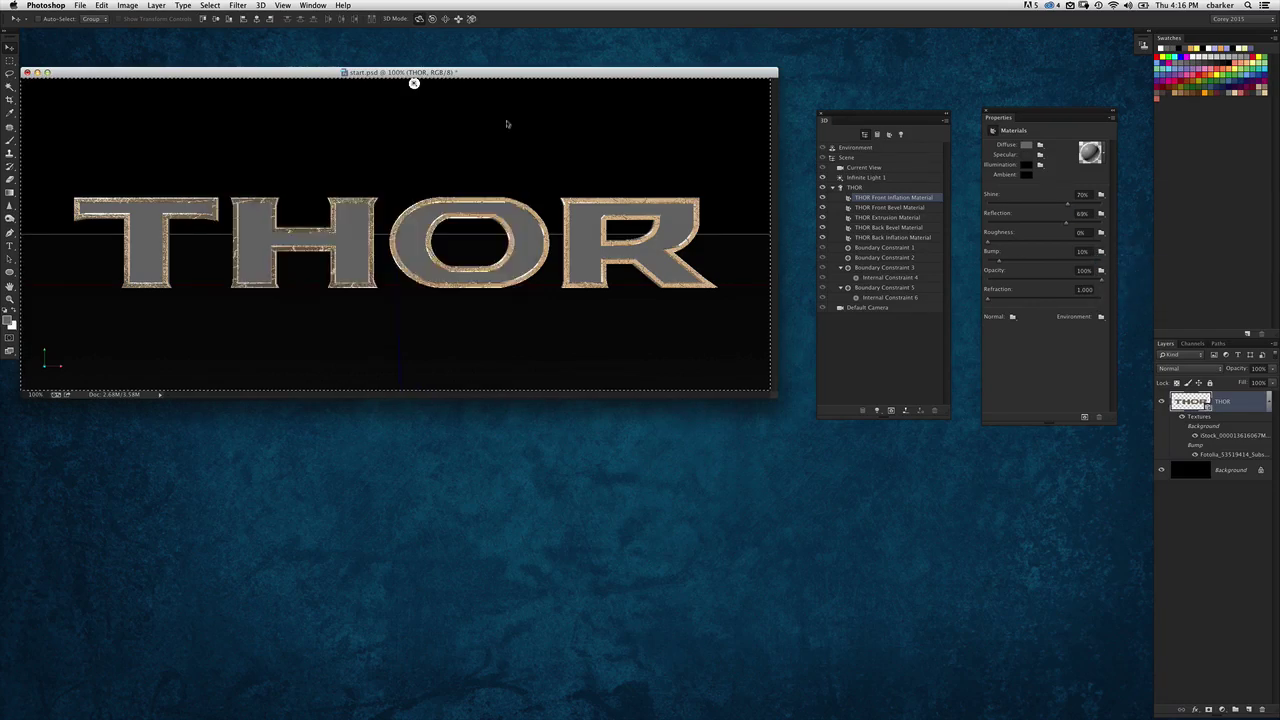
click(1101, 251)
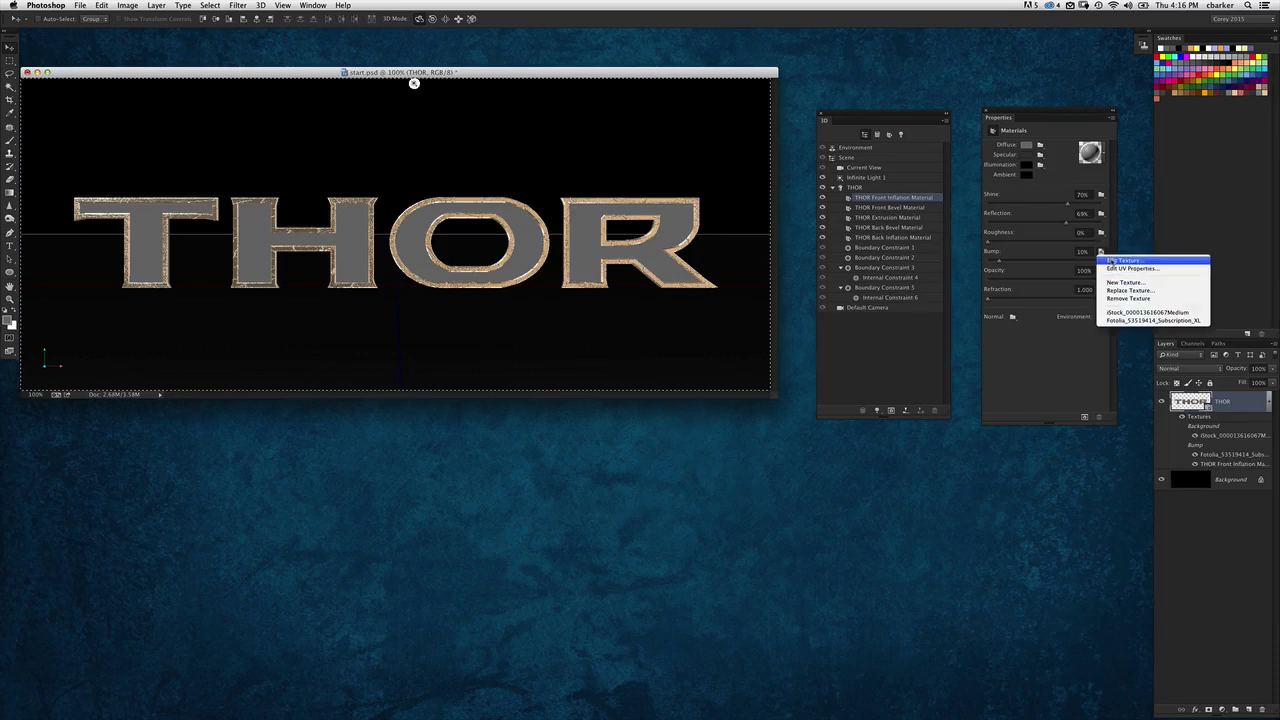
Fill the face's bump texture with 50% gray, zoom it to 66.7%, and open the tribal tattoo image
click(1124, 260)
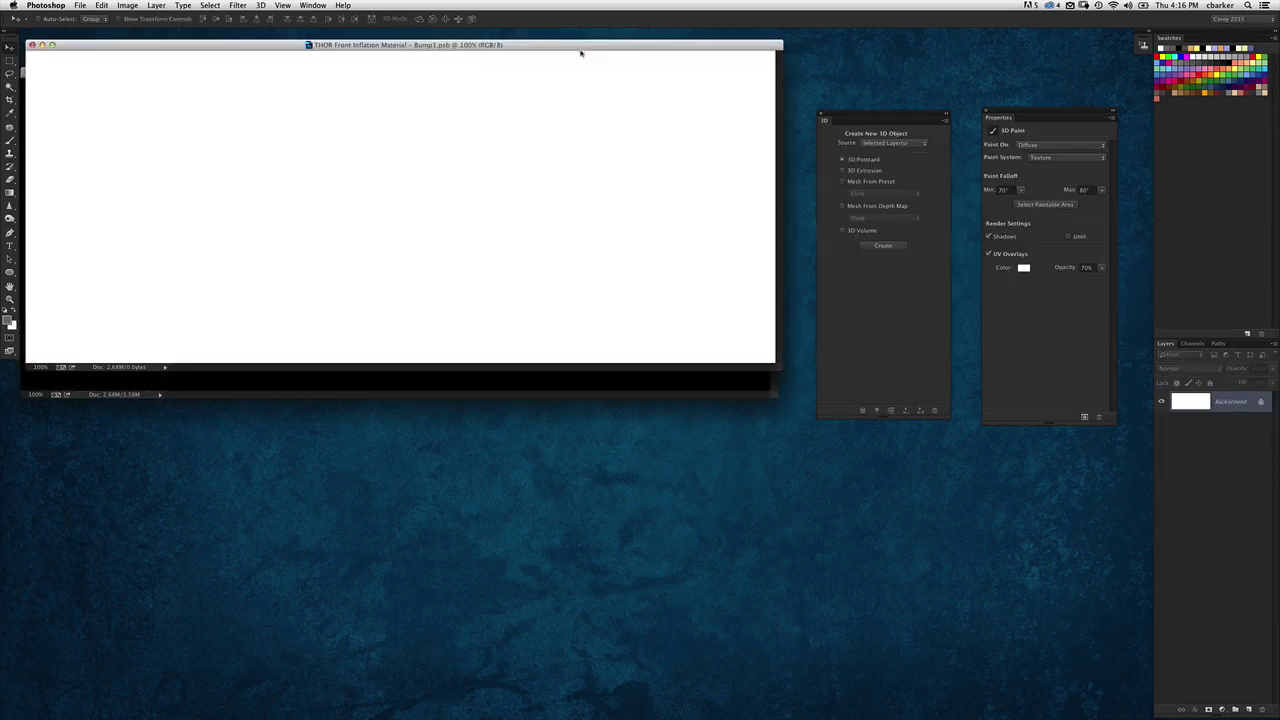
drag(580, 47, 617, 339)
key(shift+BackSpace)
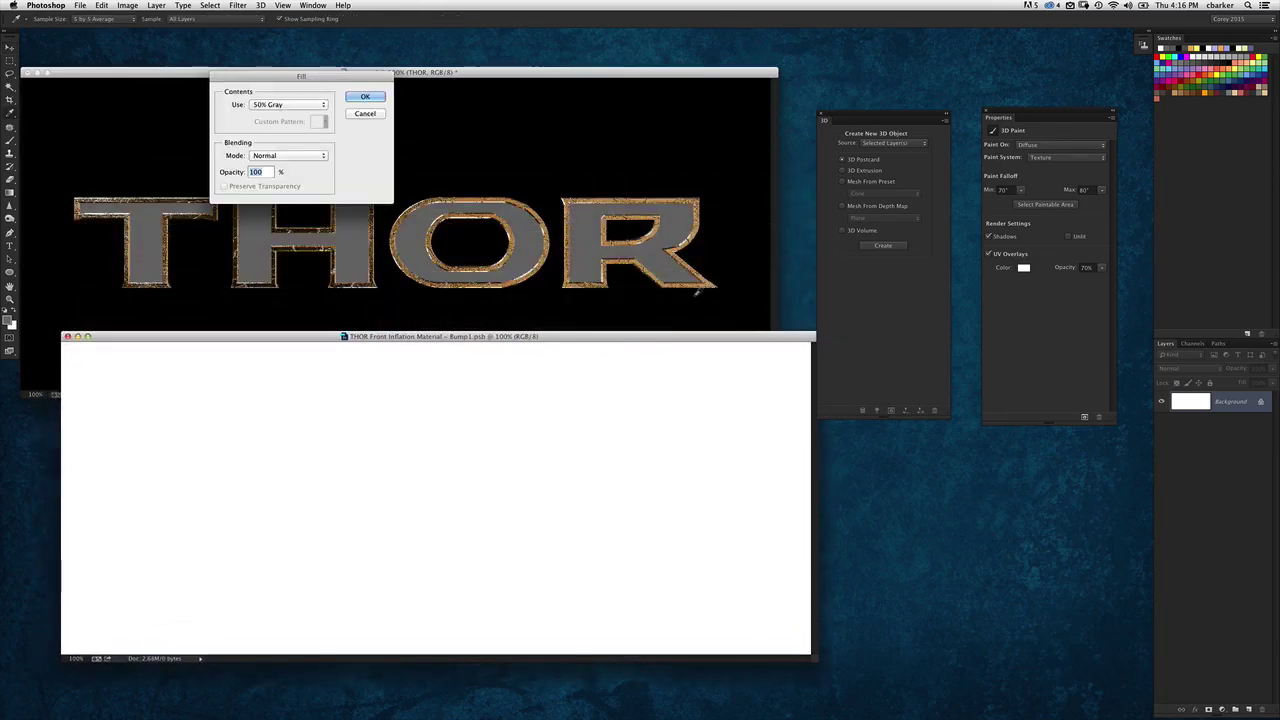
click(366, 95)
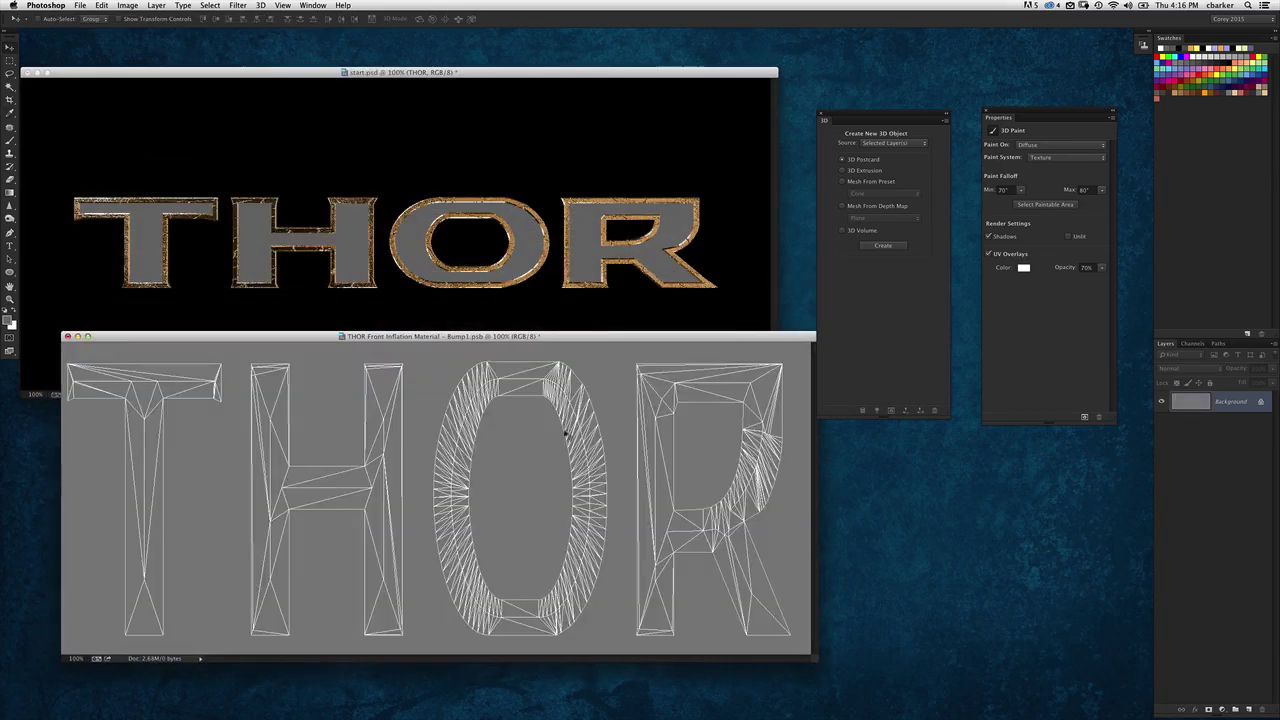
drag(608, 341, 583, 286)
key(super+minus)
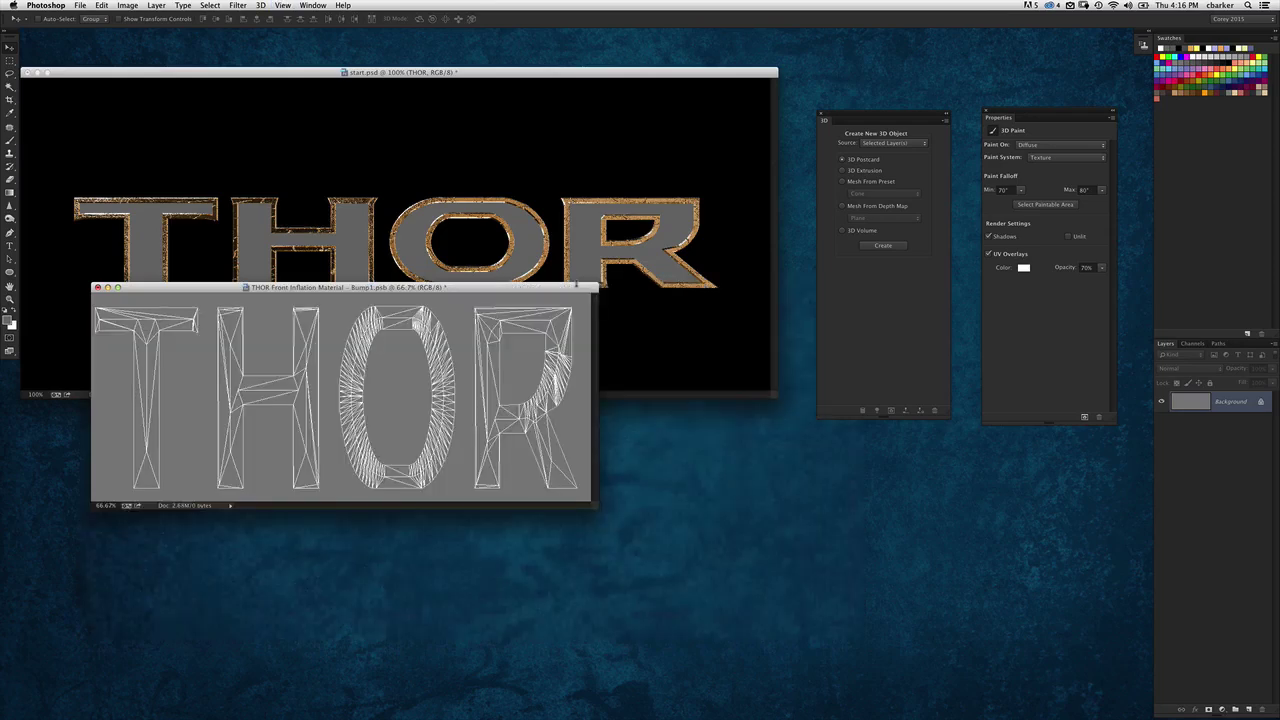
drag(604, 512, 709, 572)
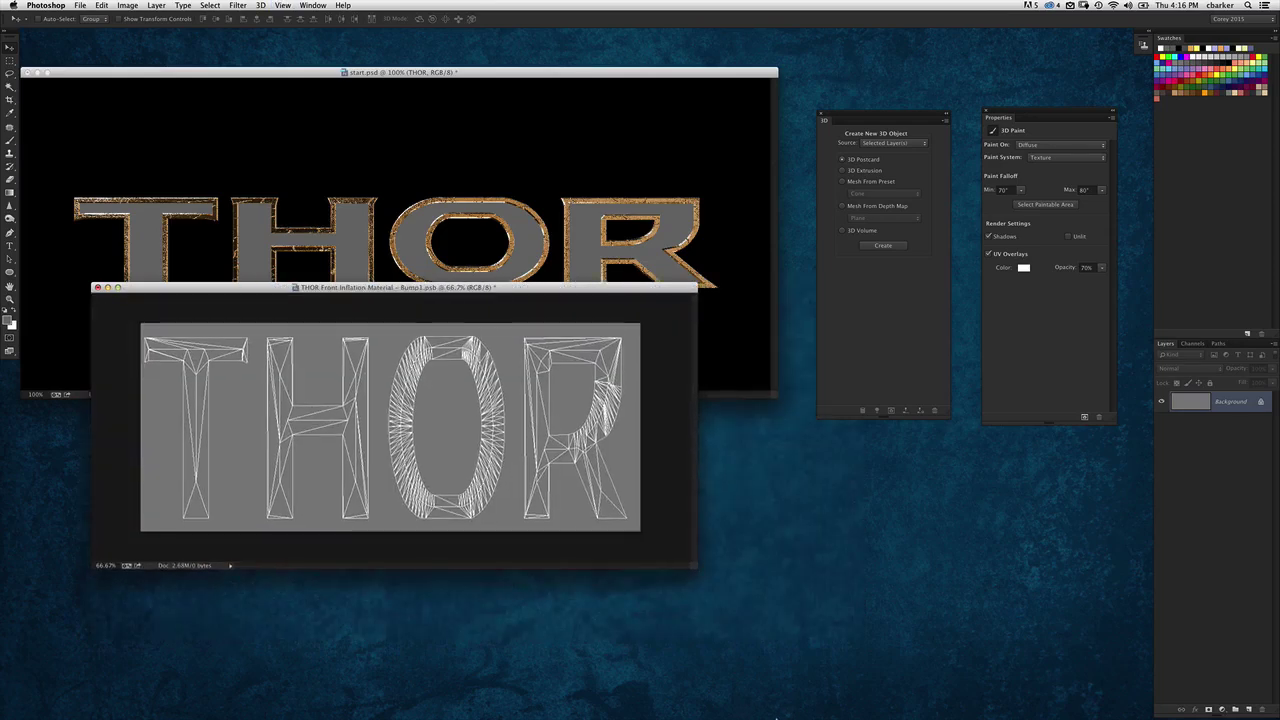
click(798, 705)
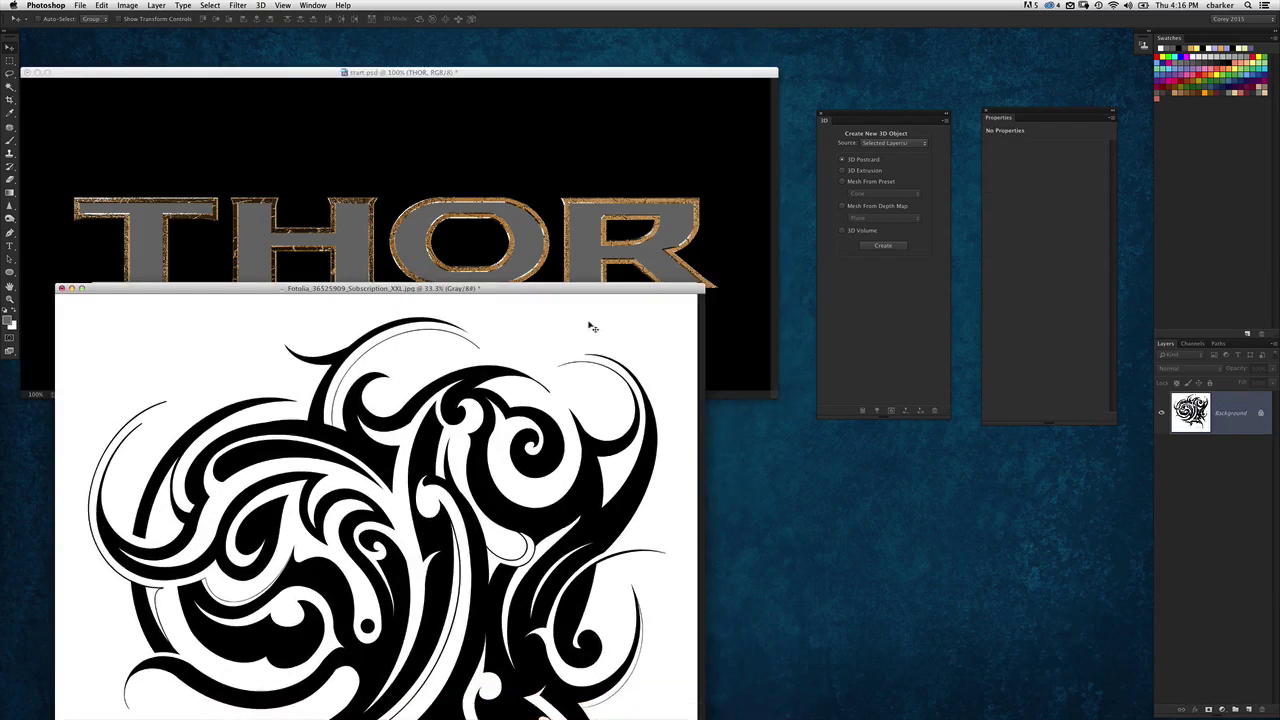
View the tattoo image at 25% and resize it to 1000 pixels wide via Image Size
drag(585, 287, 629, 175)
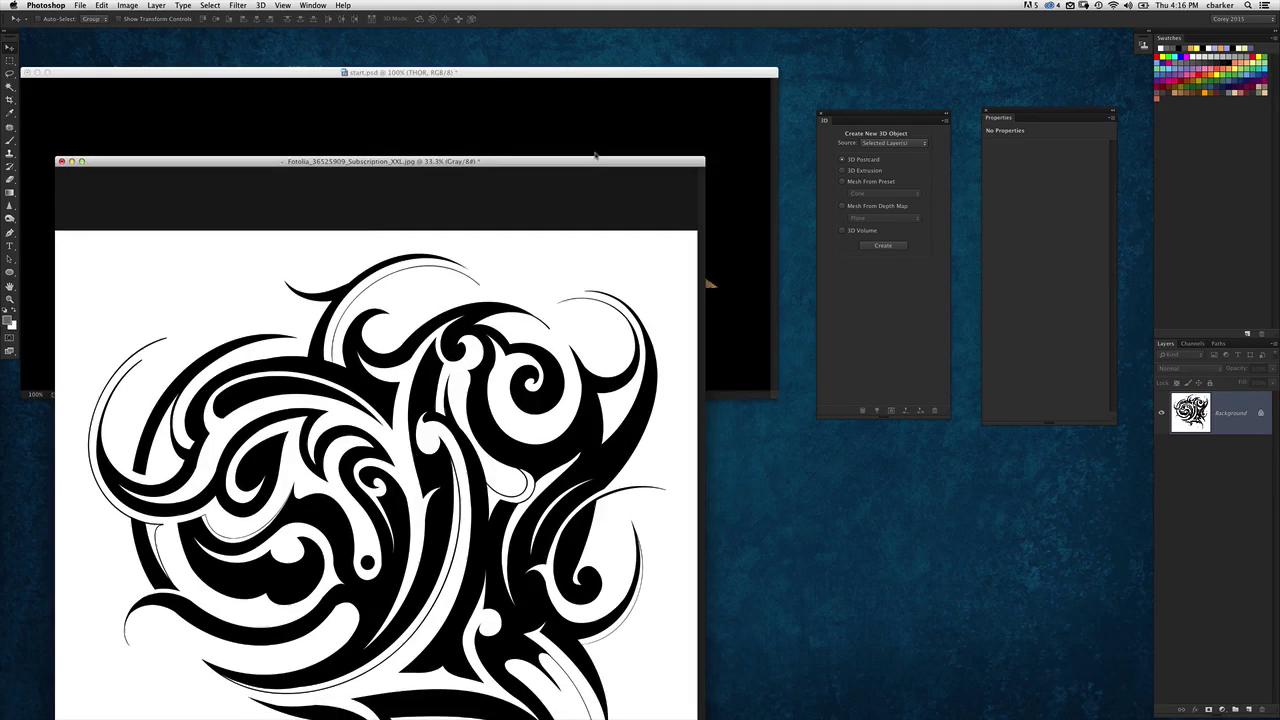
key(super+0)
key(super+minus)
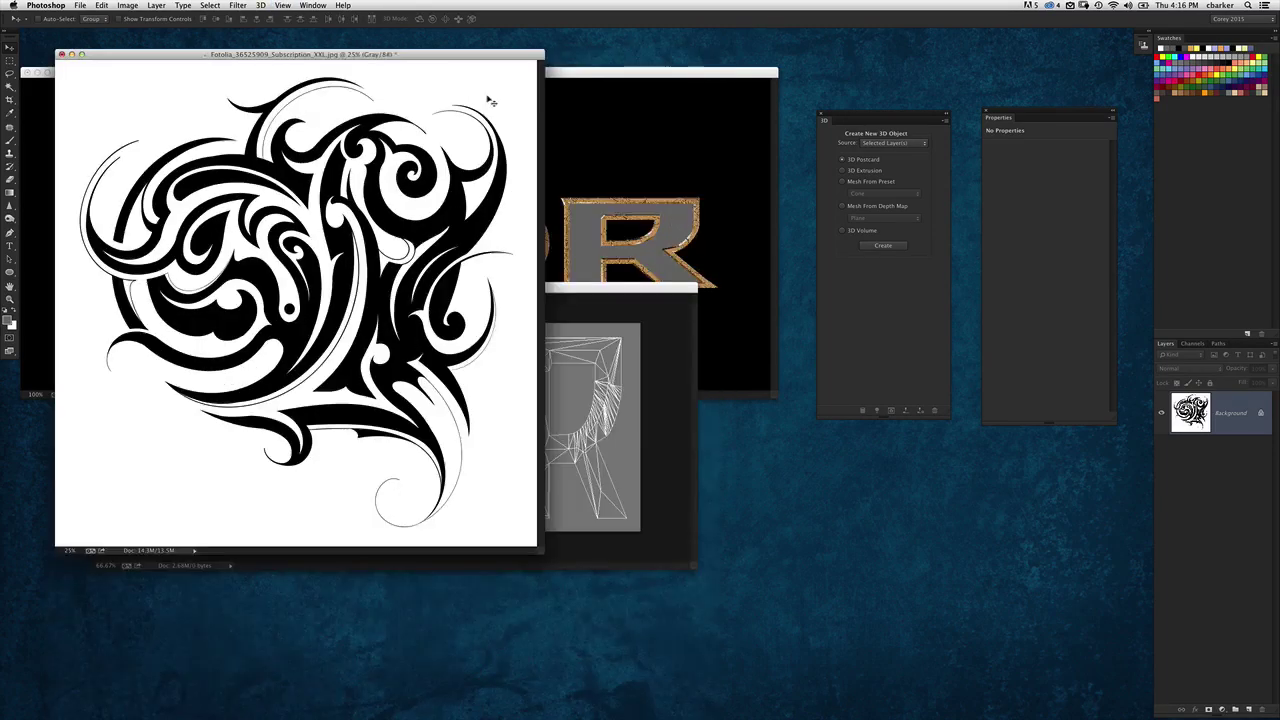
drag(450, 54, 502, 72)
click(130, 5)
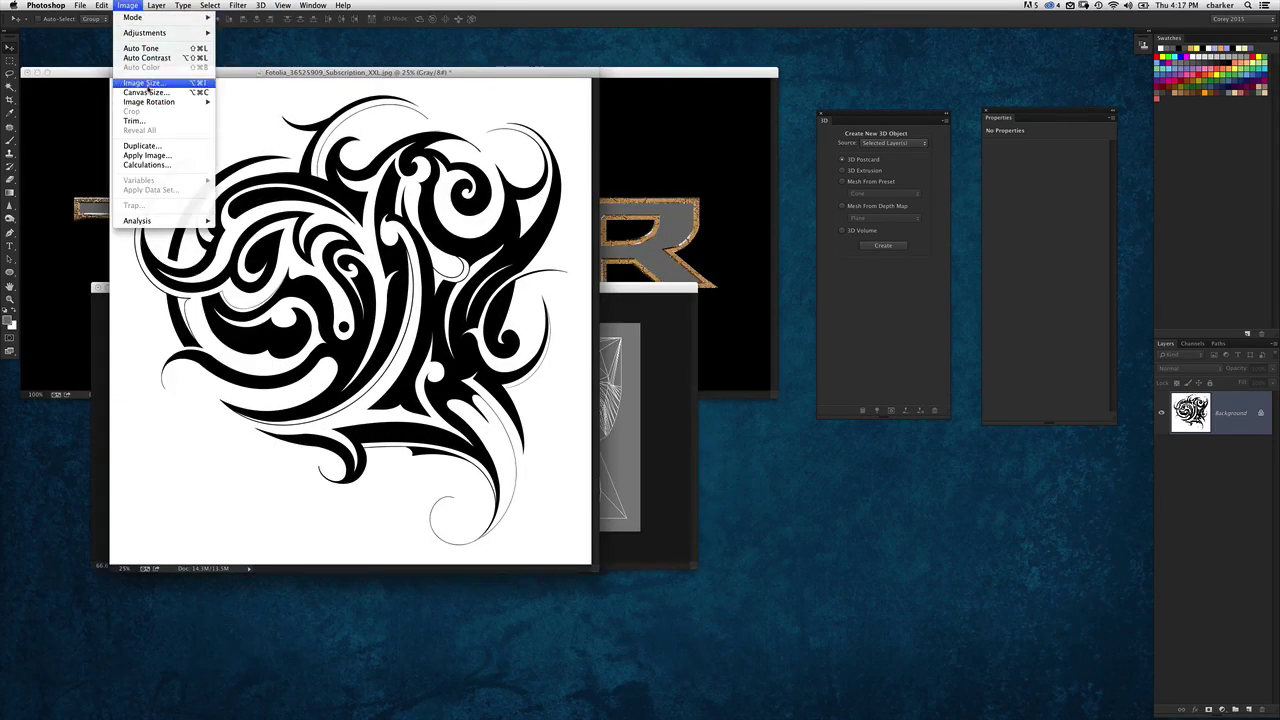
click(146, 86)
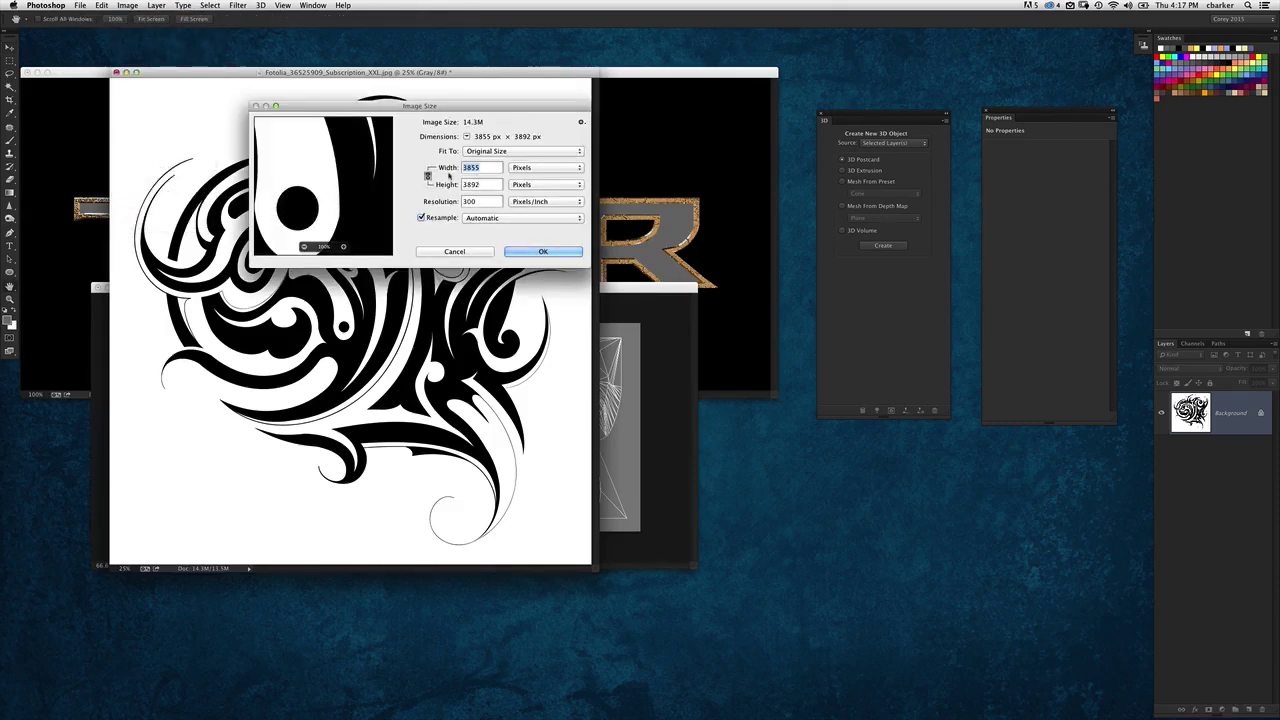
text(1000)
key(Return)
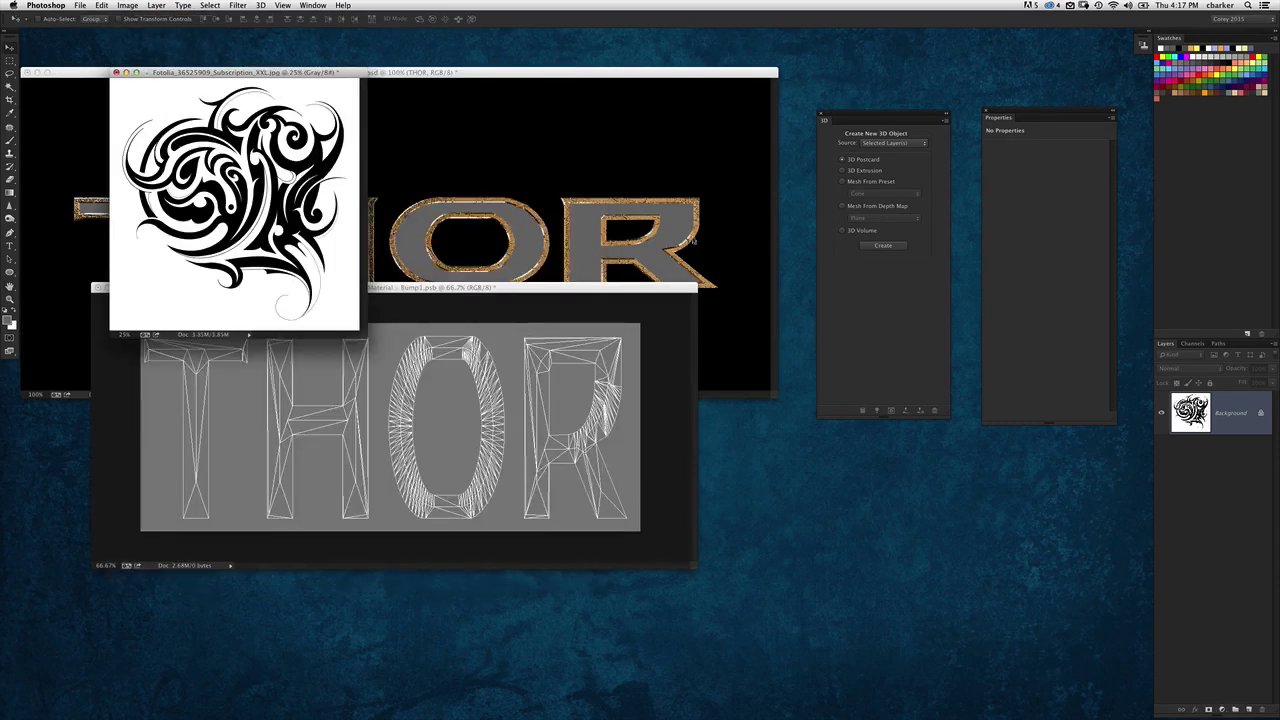
Load the Gray channel as a selection and invert it to select the black tribal artwork
click(1192, 343)
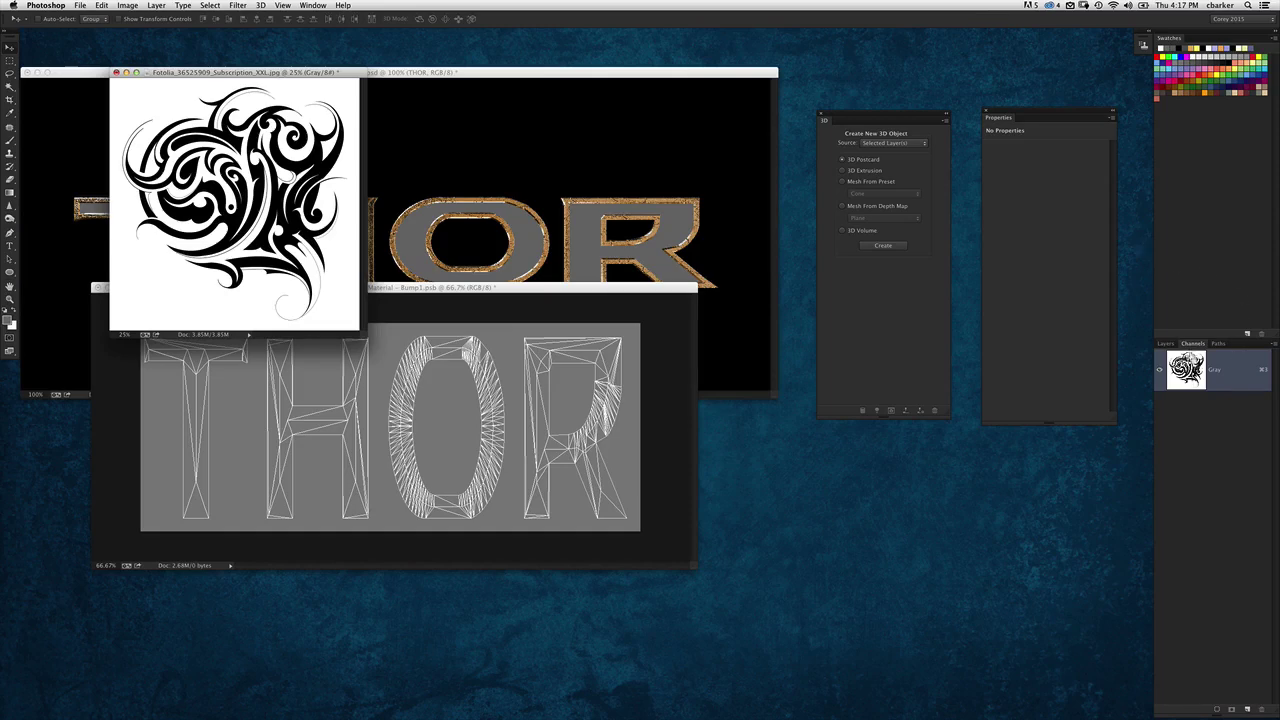
super+click(1195, 372)
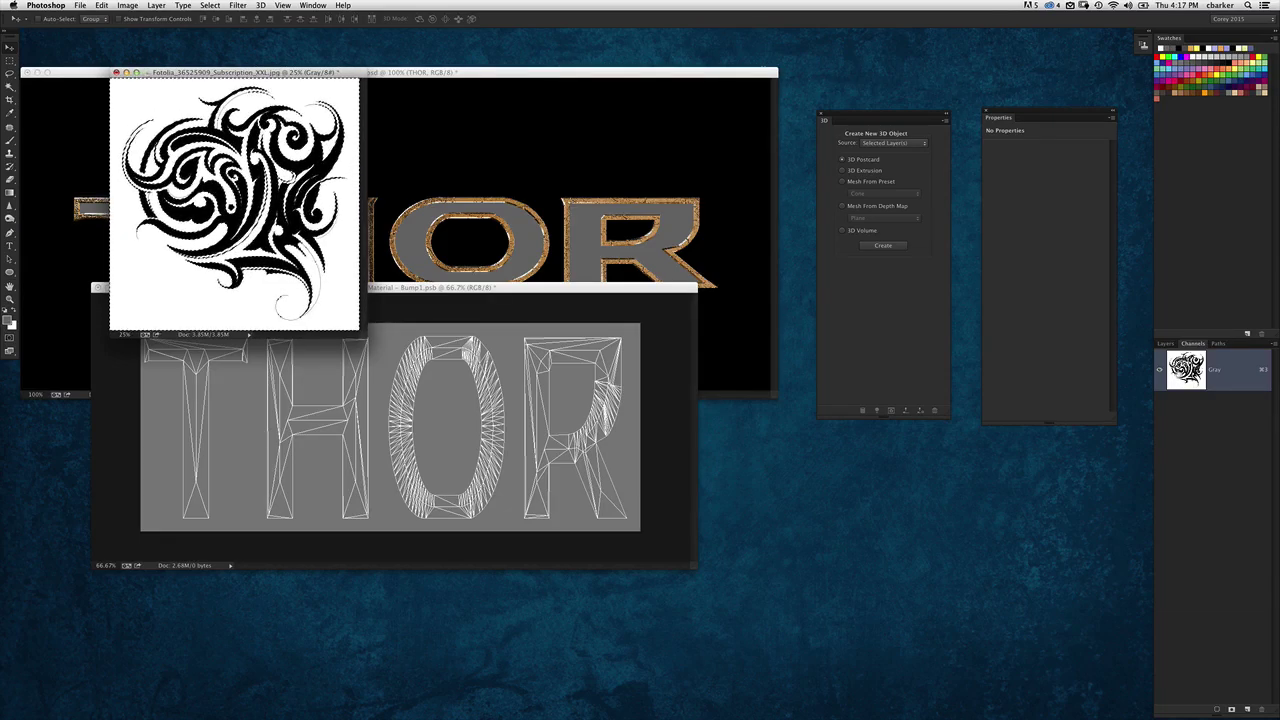
click(210, 5)
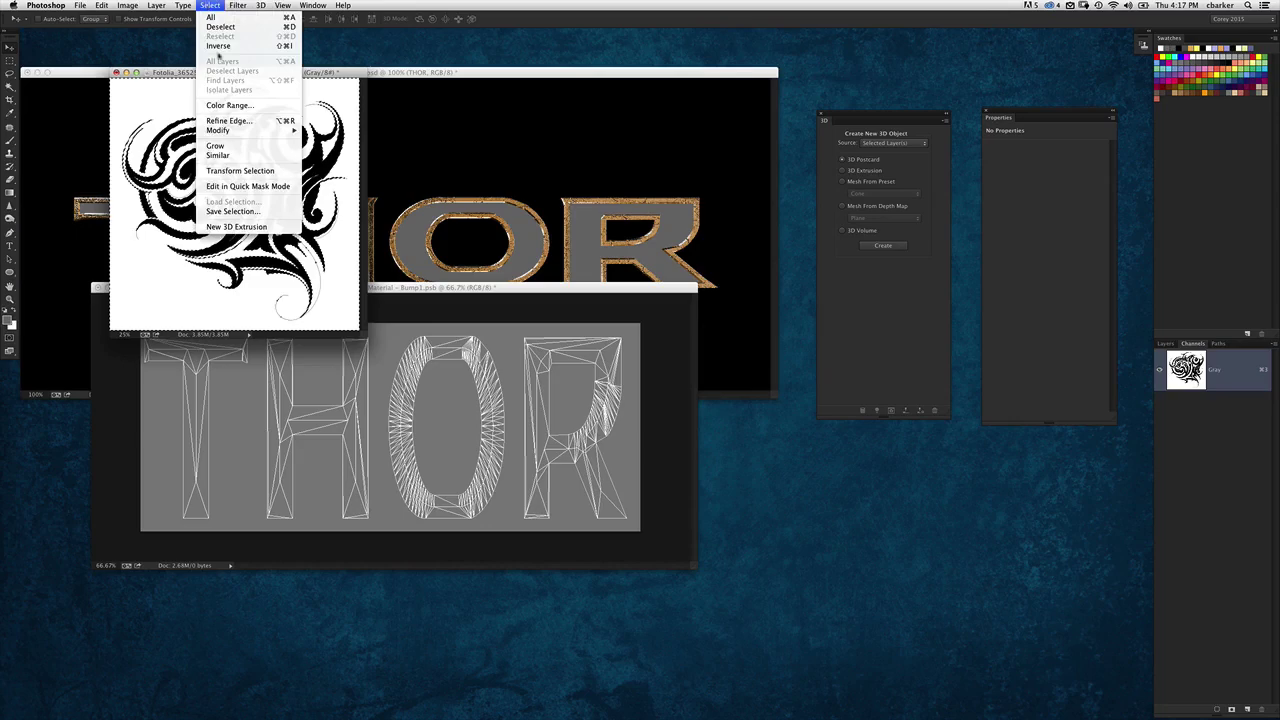
click(218, 45)
Fill a new Layer 1 with black, hide the Background, and drag it into the bump texture
click(1166, 343)
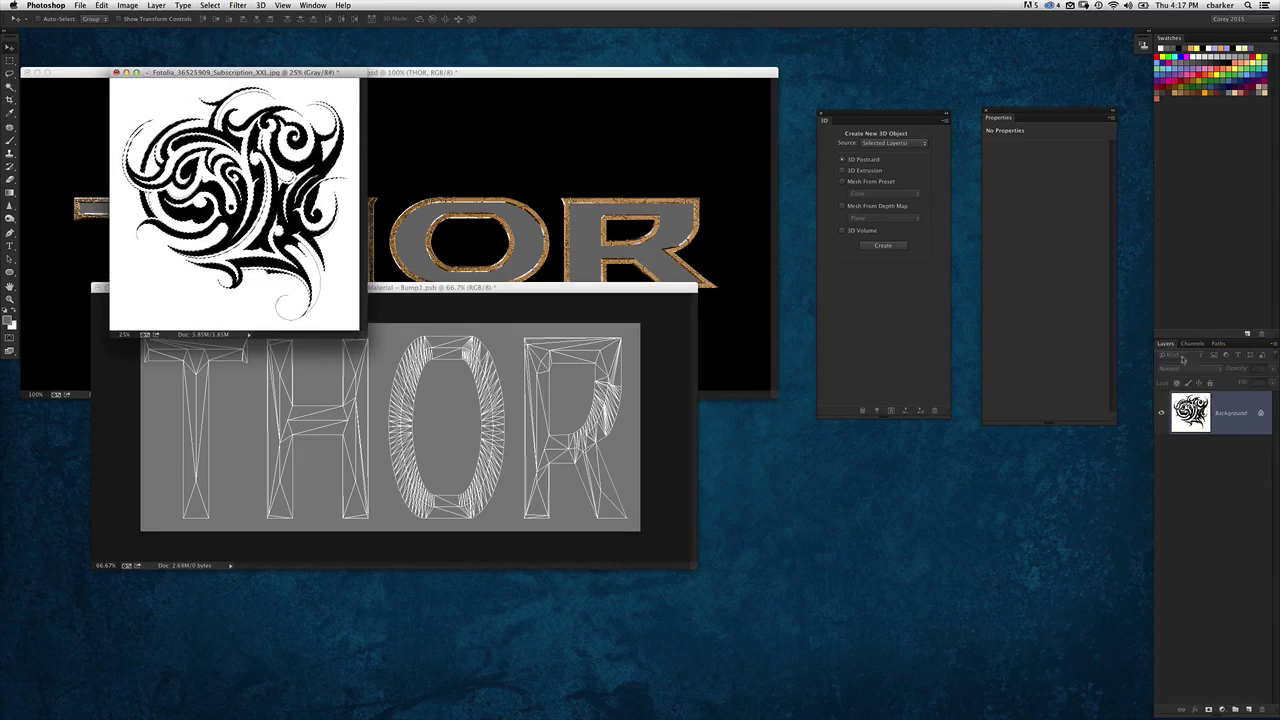
click(1248, 709)
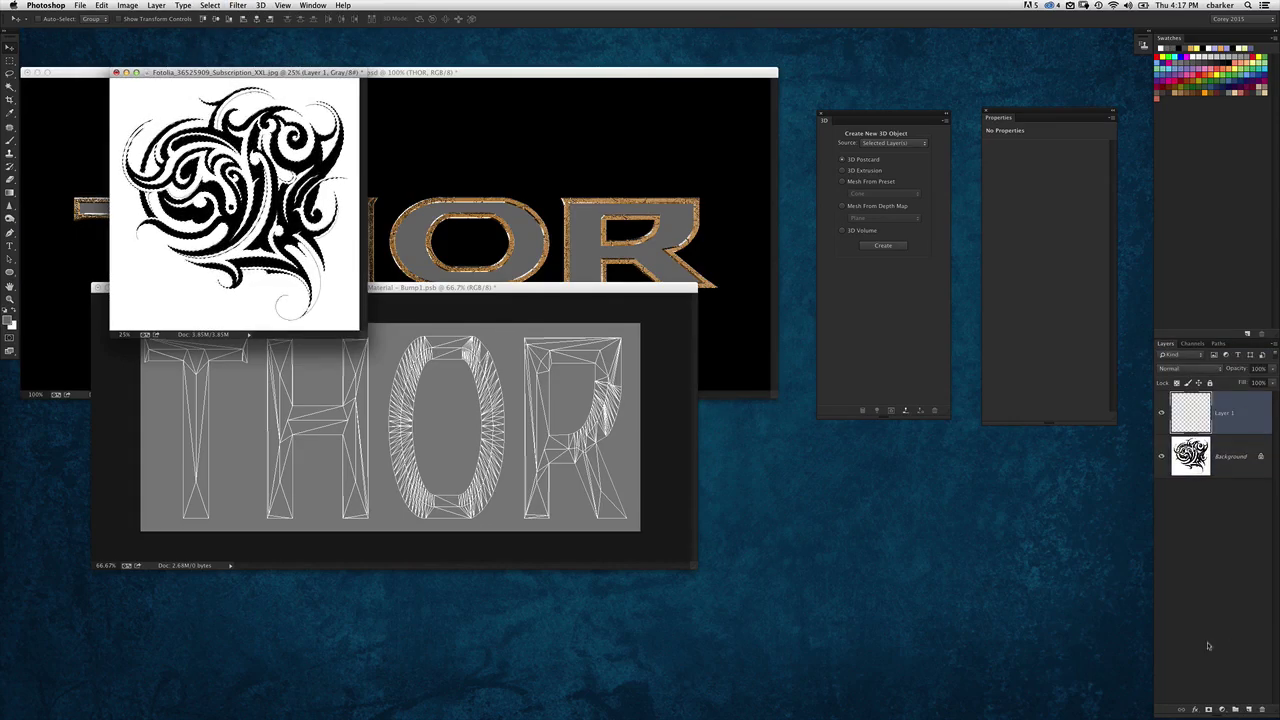
key(alt+BackSpace)
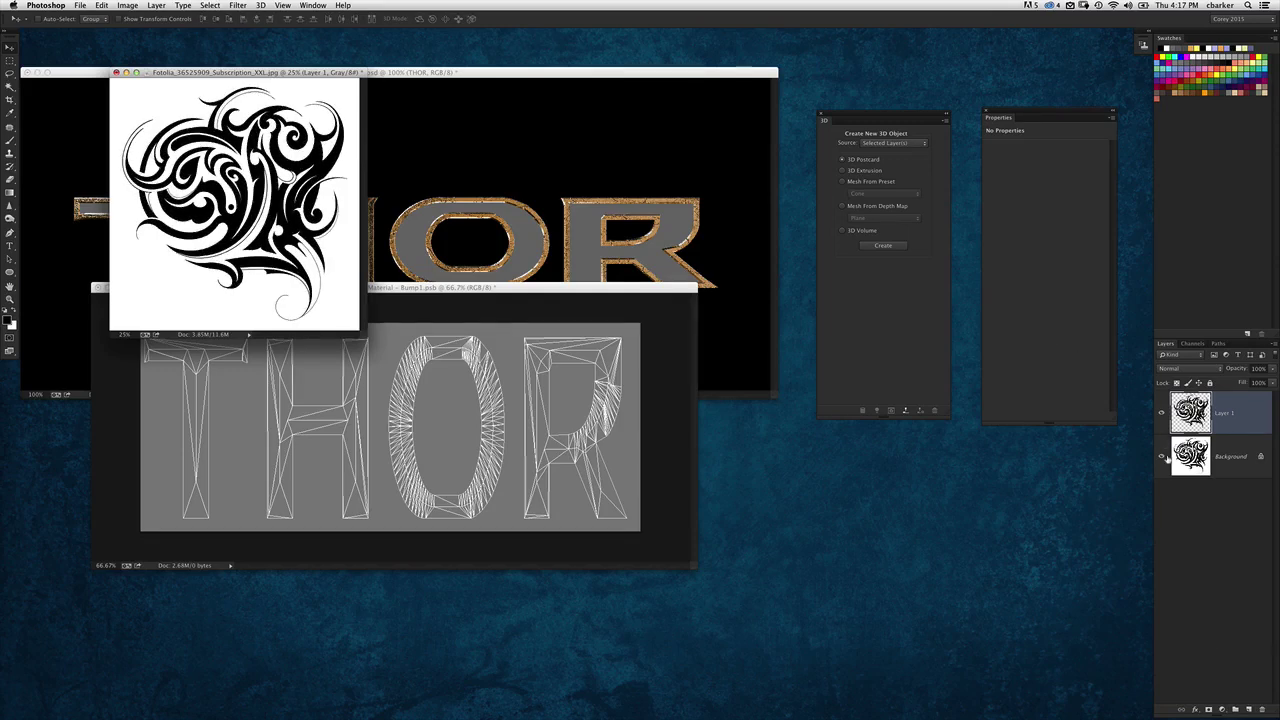
click(1163, 456)
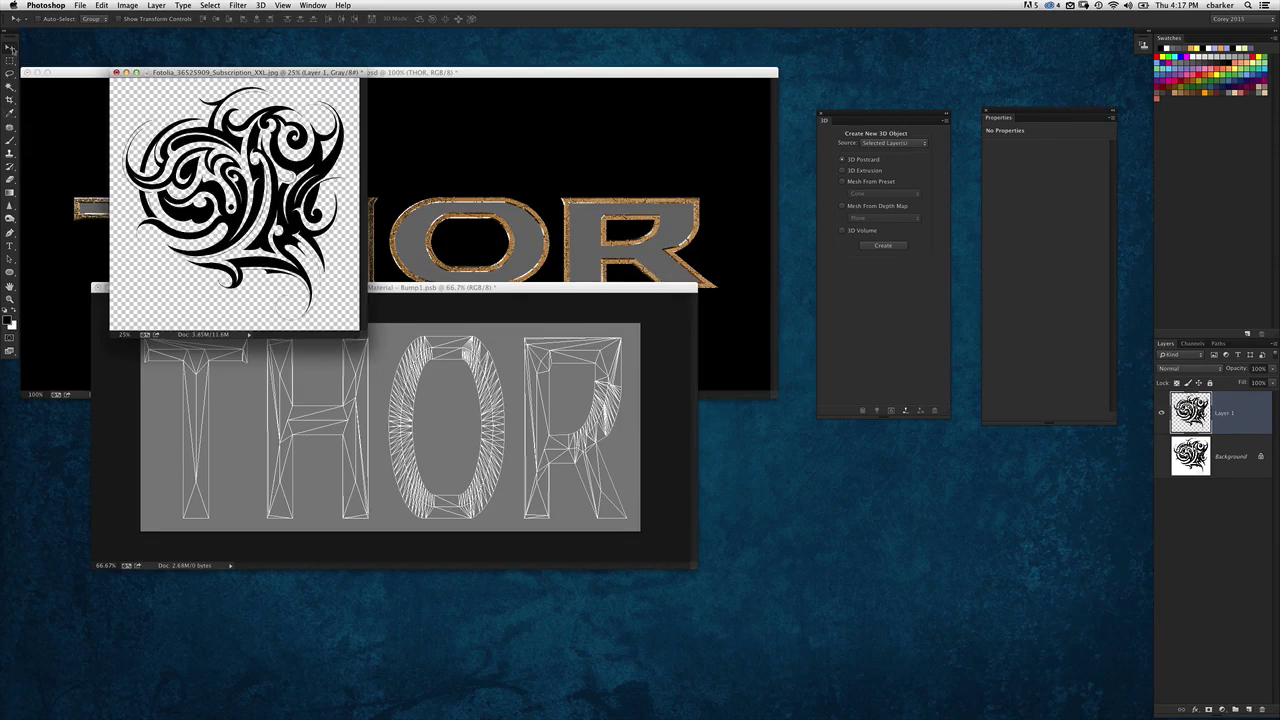
drag(300, 200, 410, 298)
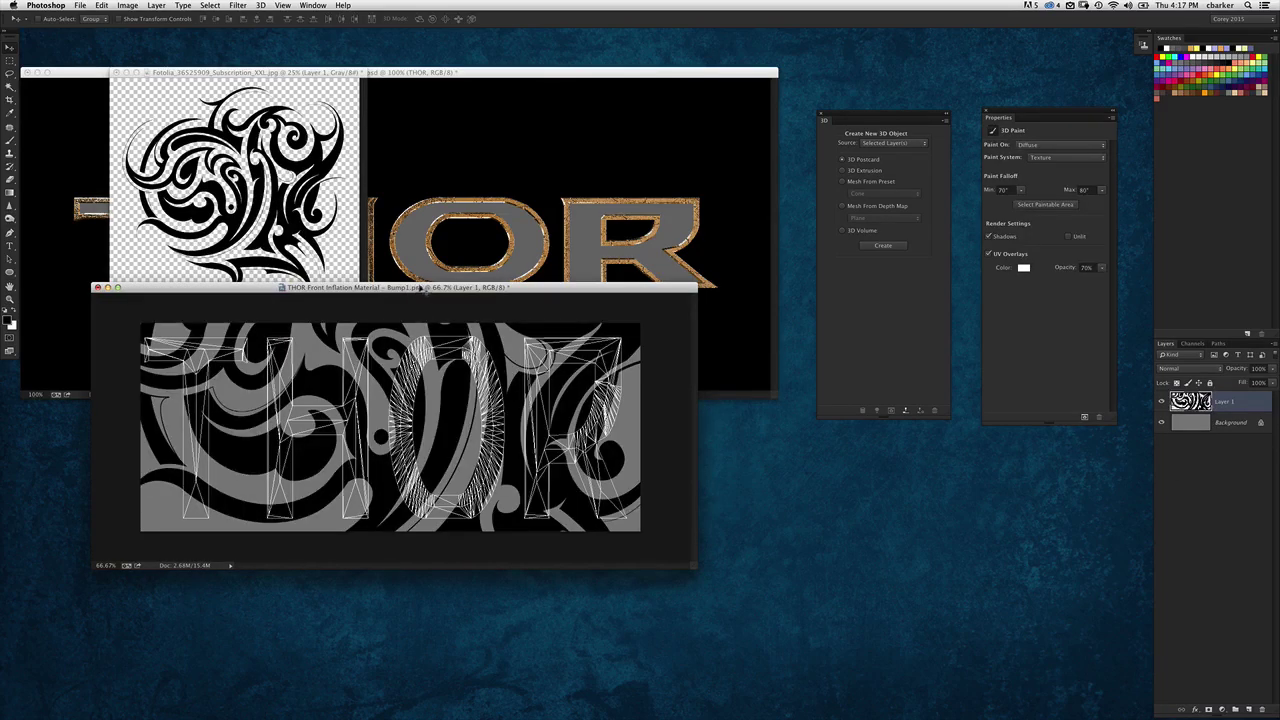
Scale the tribal layer in Bump1.psb to about 28% and move it over the T's top-left corner
click(414, 80)
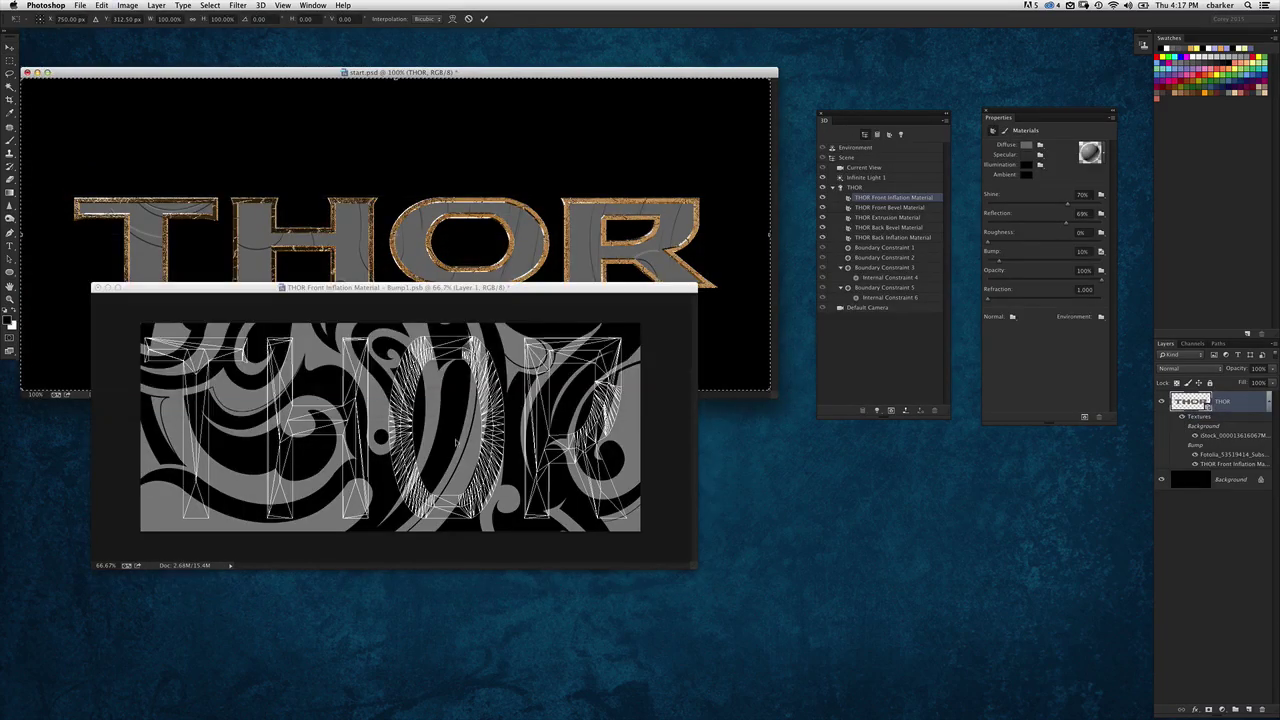
key(super+0)
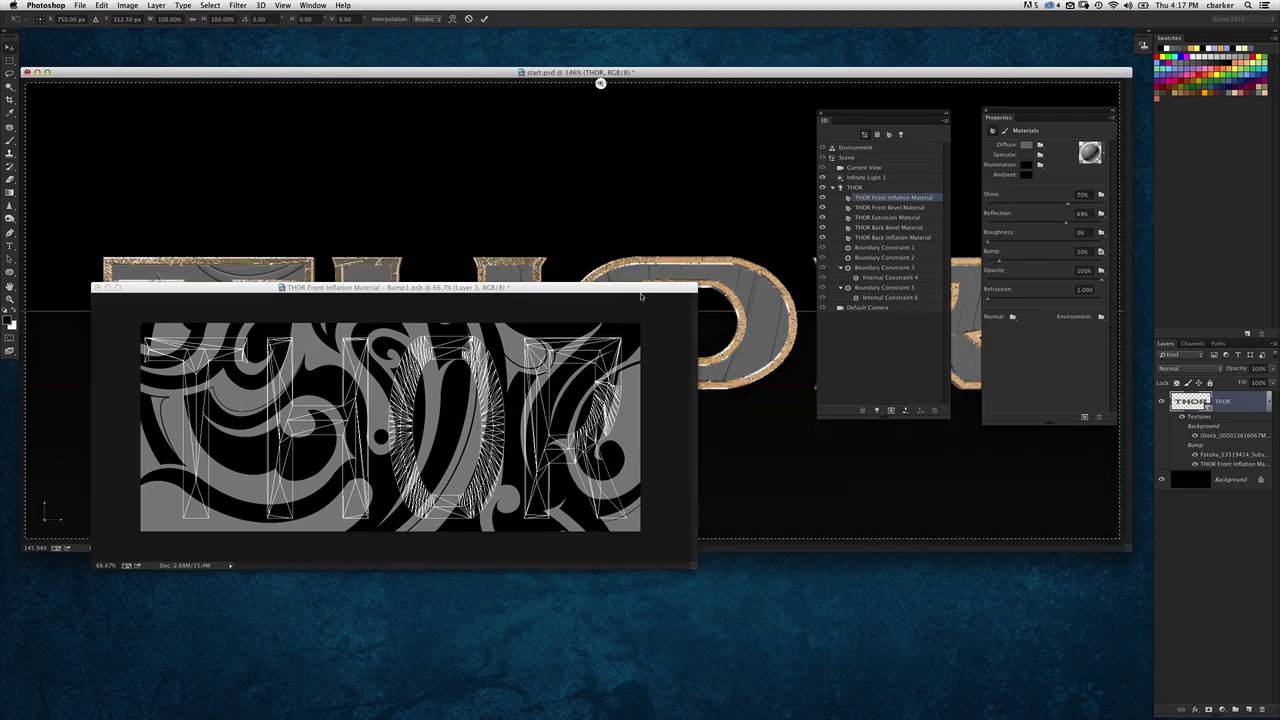
click(655, 321)
key(super+t)
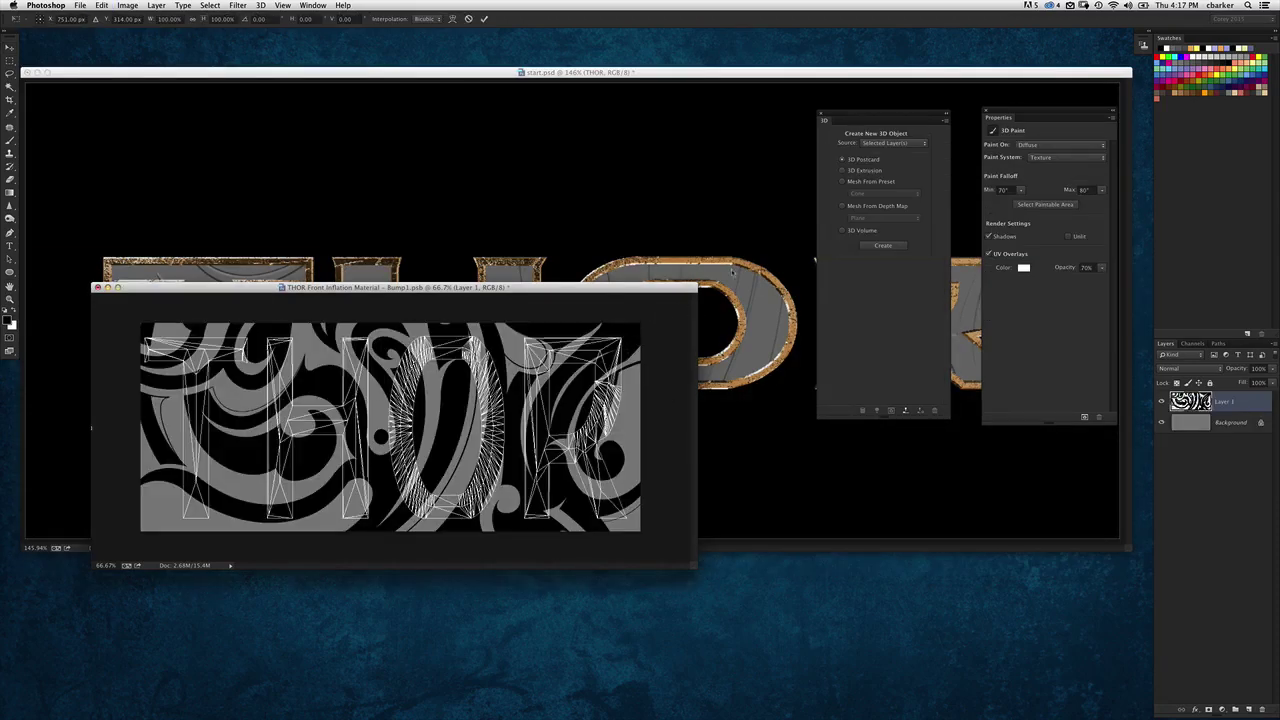
key(super+0)
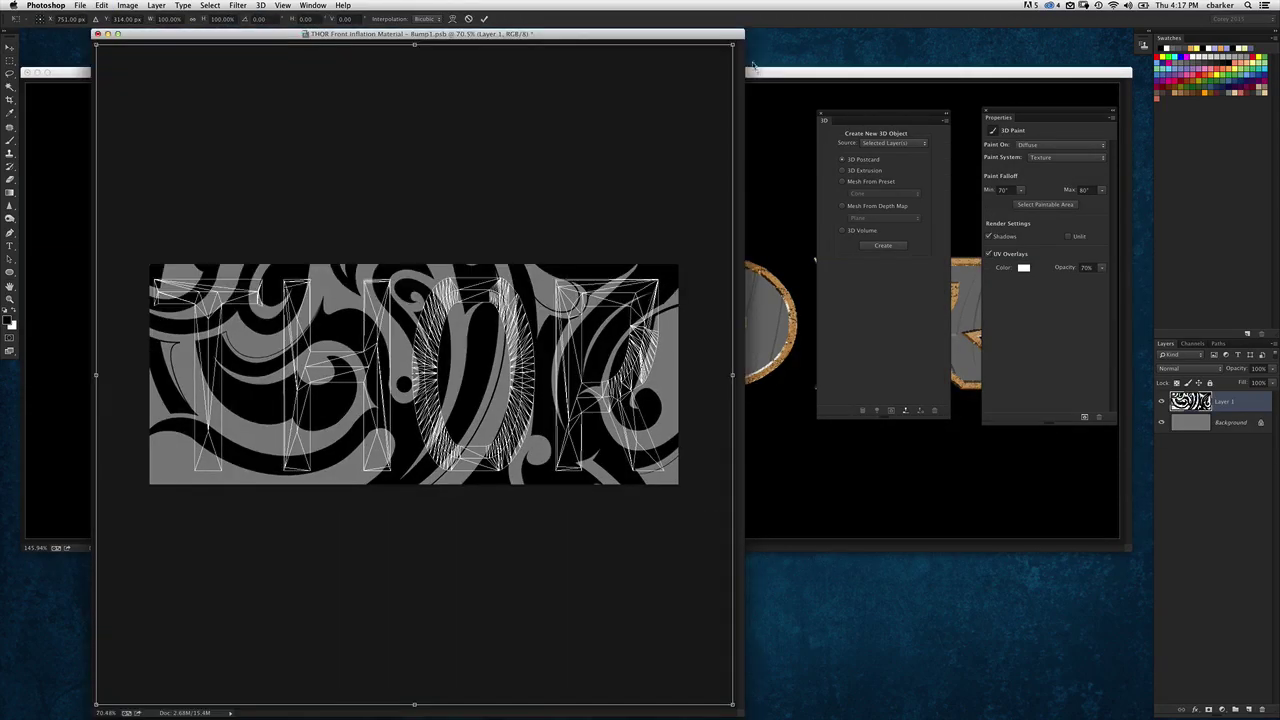
drag(414, 44, 424, 193)
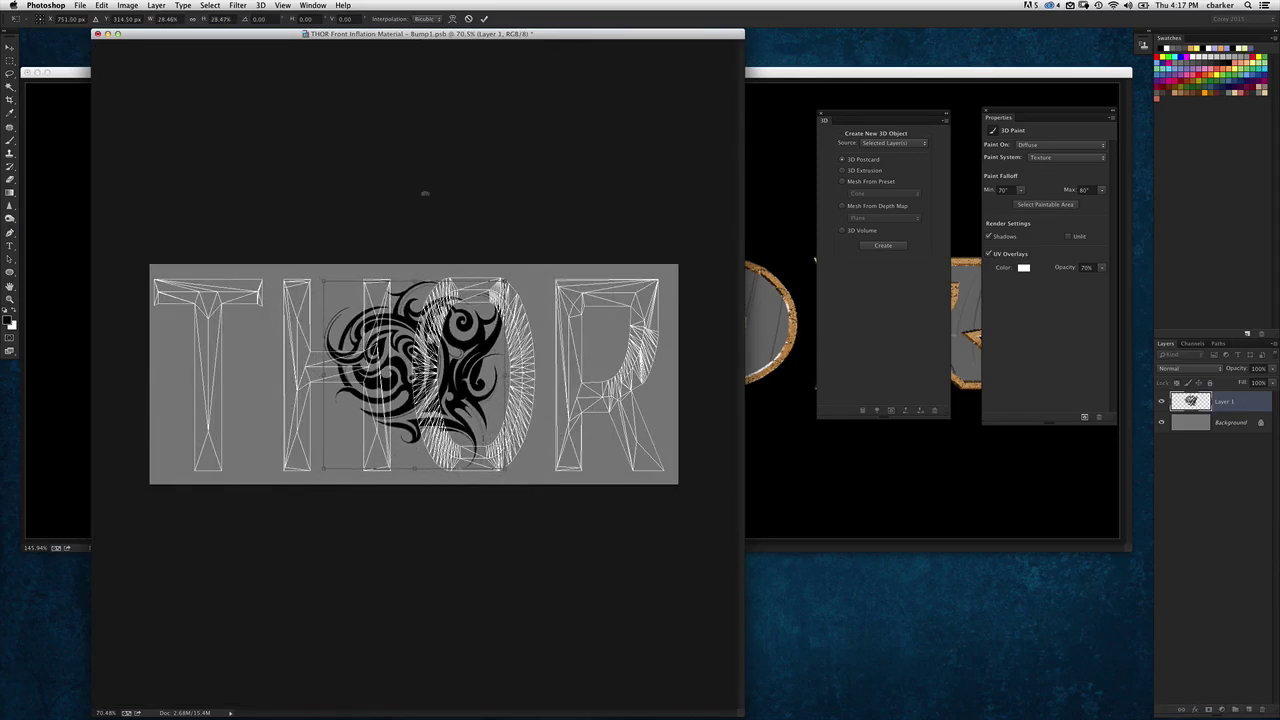
drag(415, 374, 205, 326)
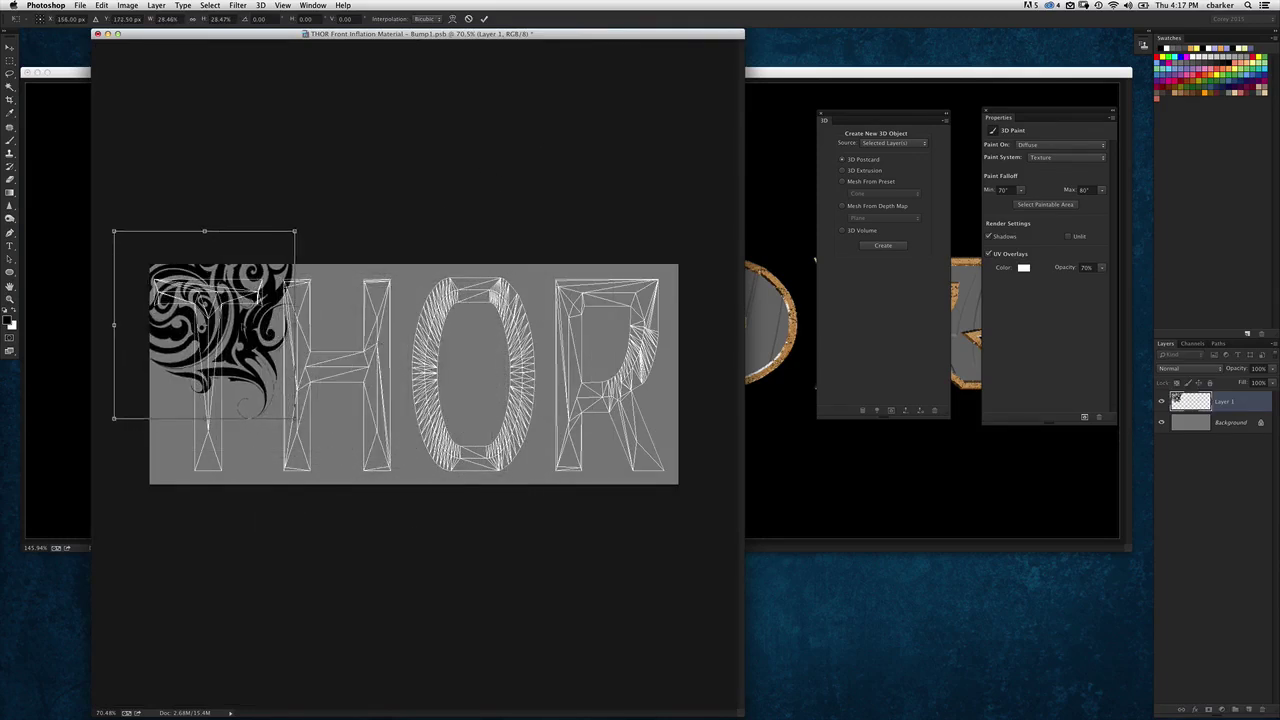
key(Return)
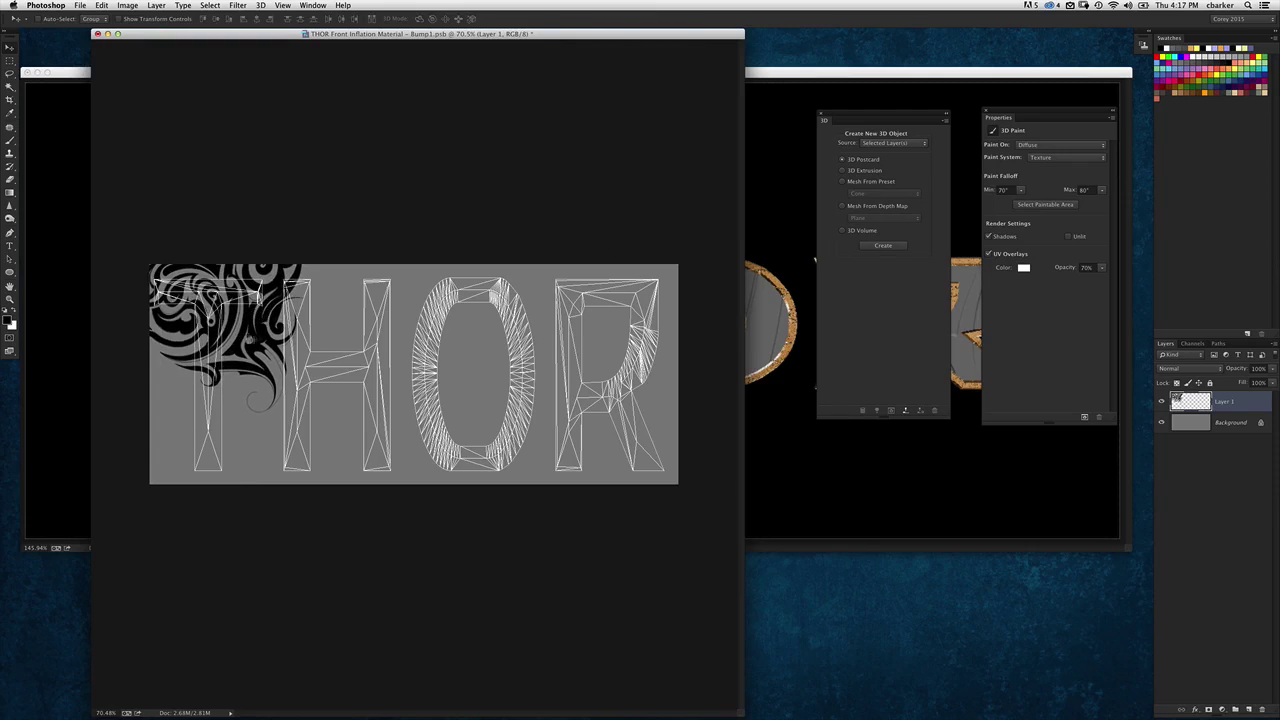
Shrink the tribal pattern further and move it down over the T
key(super+t)
drag(303, 223, 276, 251)
key(Return)
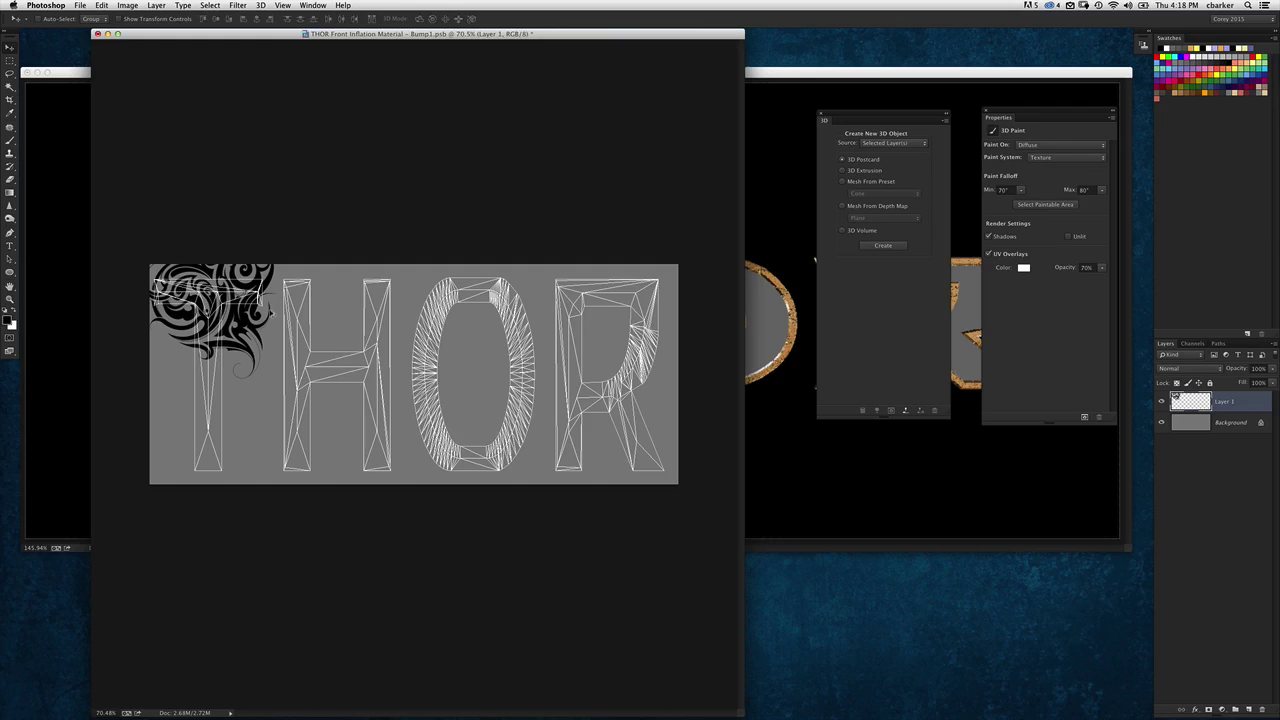
drag(234, 327, 411, 343)
Duplicate the tribal pattern across the letters, including the O and H, then save the texture
drag(568, 296, 656, 338)
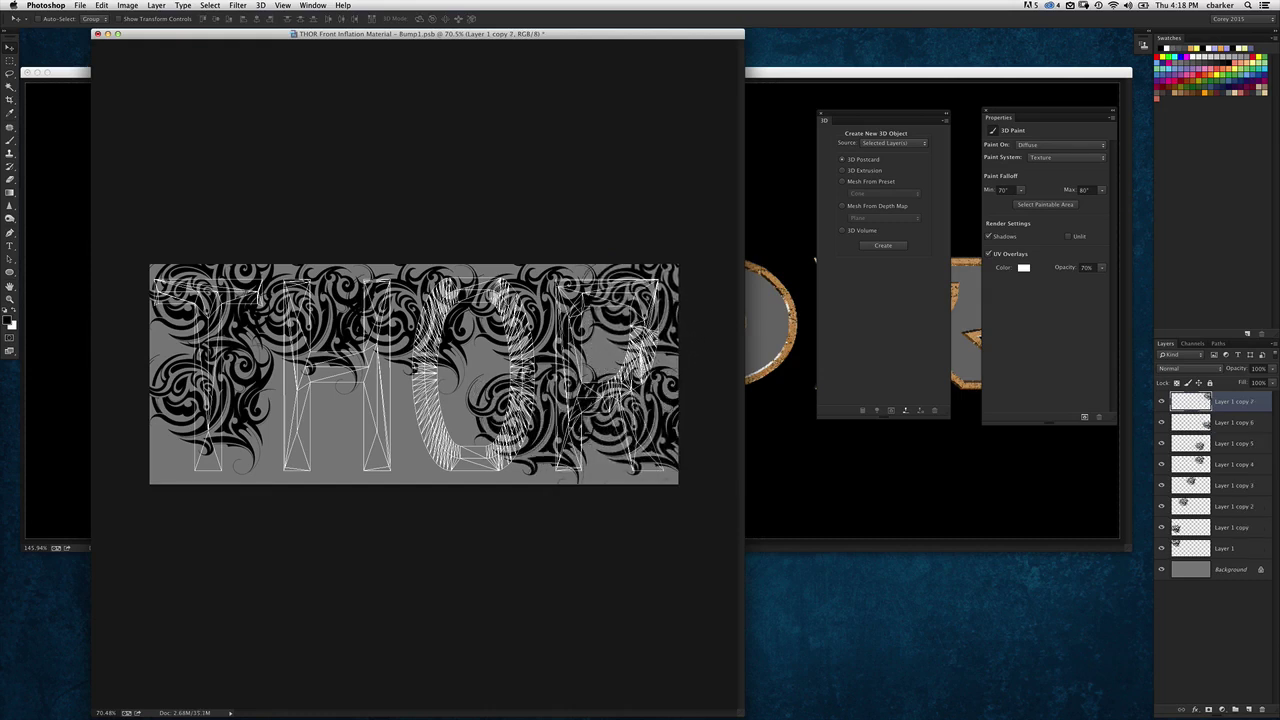
drag(500, 340, 455, 423)
drag(455, 423, 252, 374)
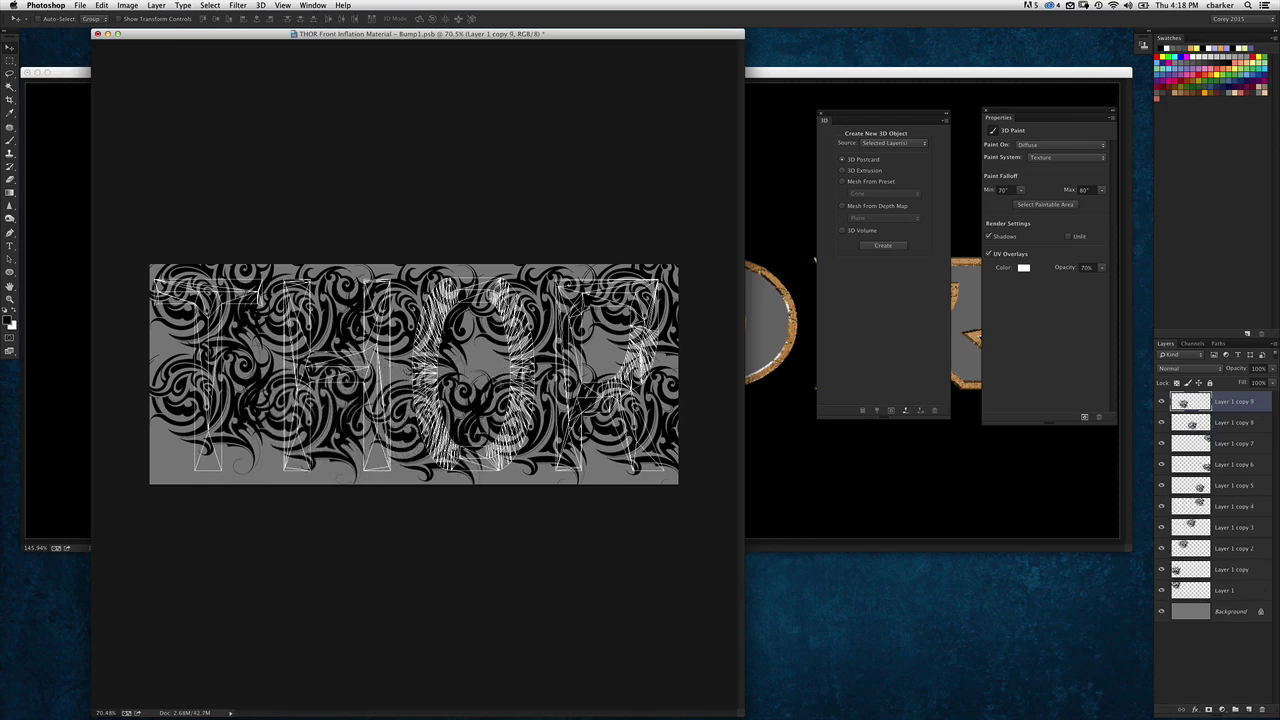
drag(462, 35, 457, 38)
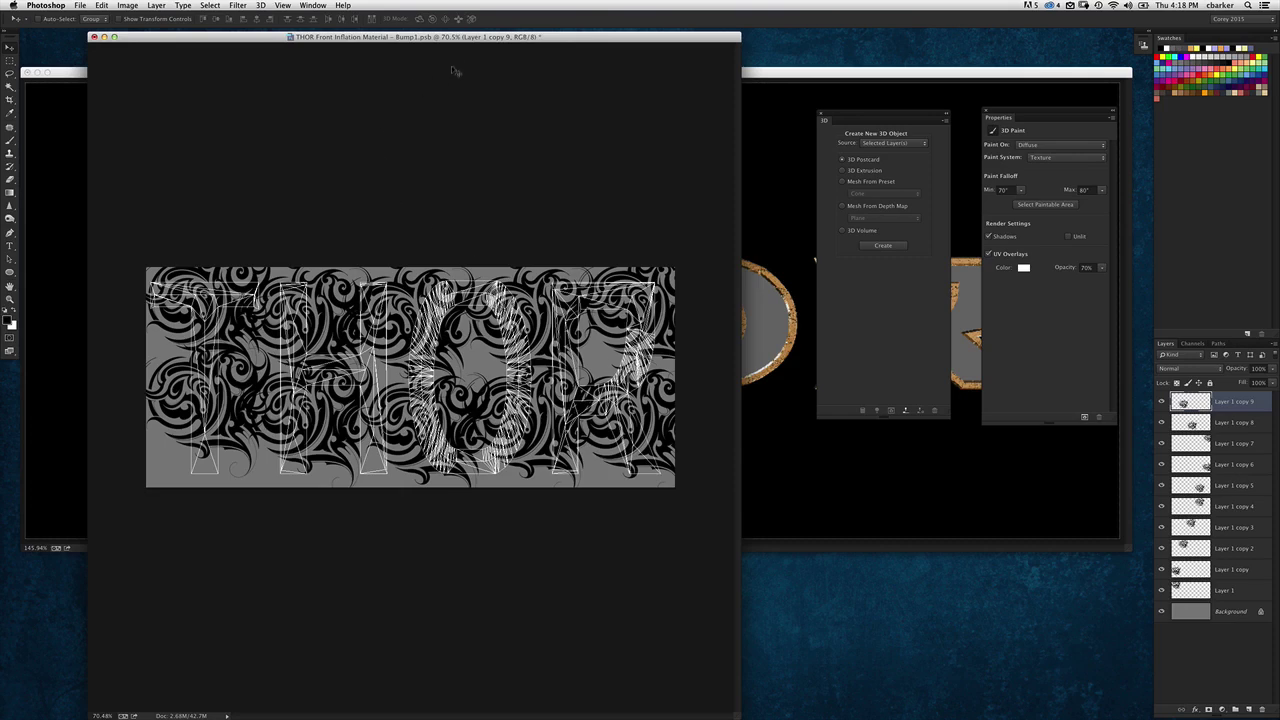
key(cmd+s)
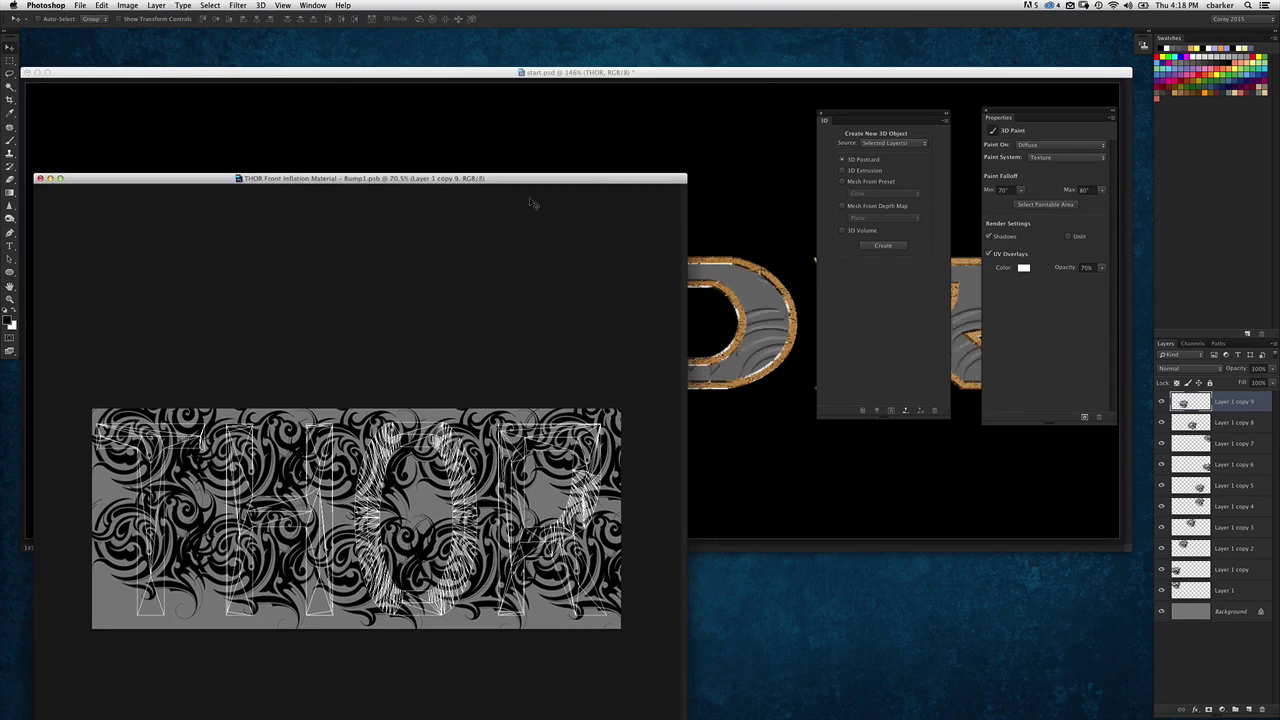
Move the tribal texture window aside to check the 3D THOR letters, then bring it back
drag(572, 182, 471, 525)
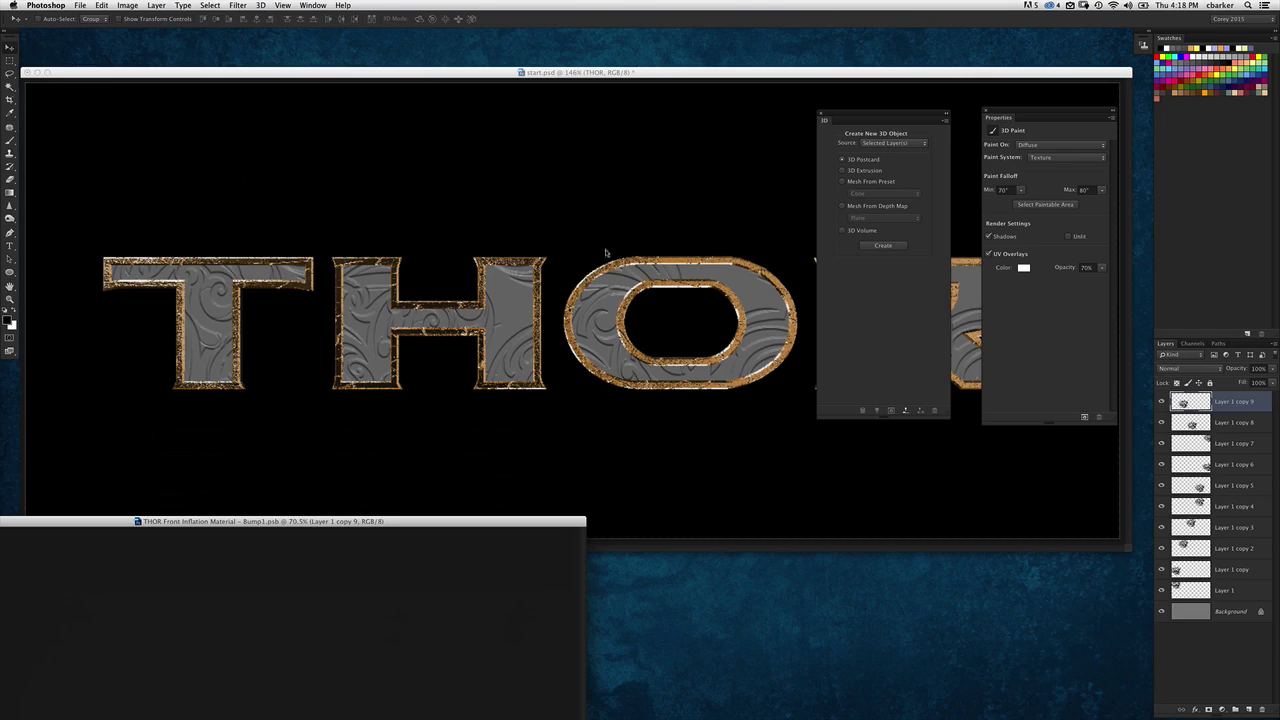
click(600, 80)
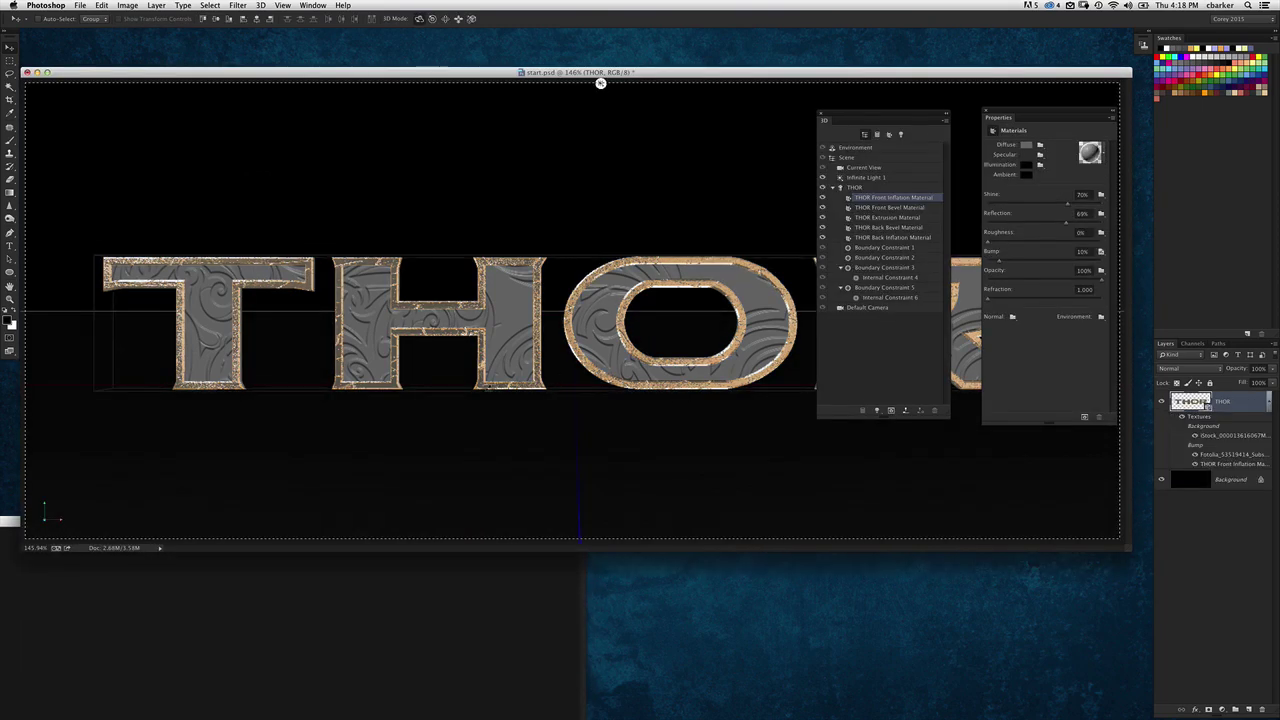
click(408, 628)
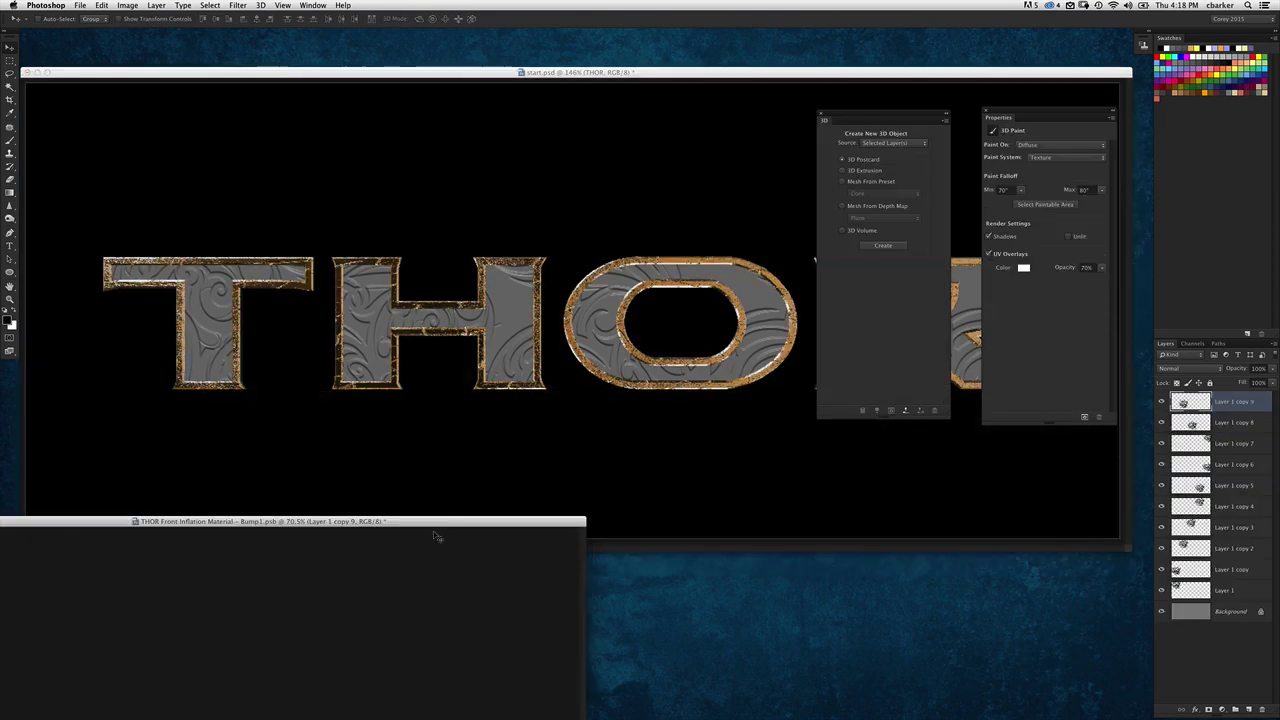
drag(415, 516, 564, 241)
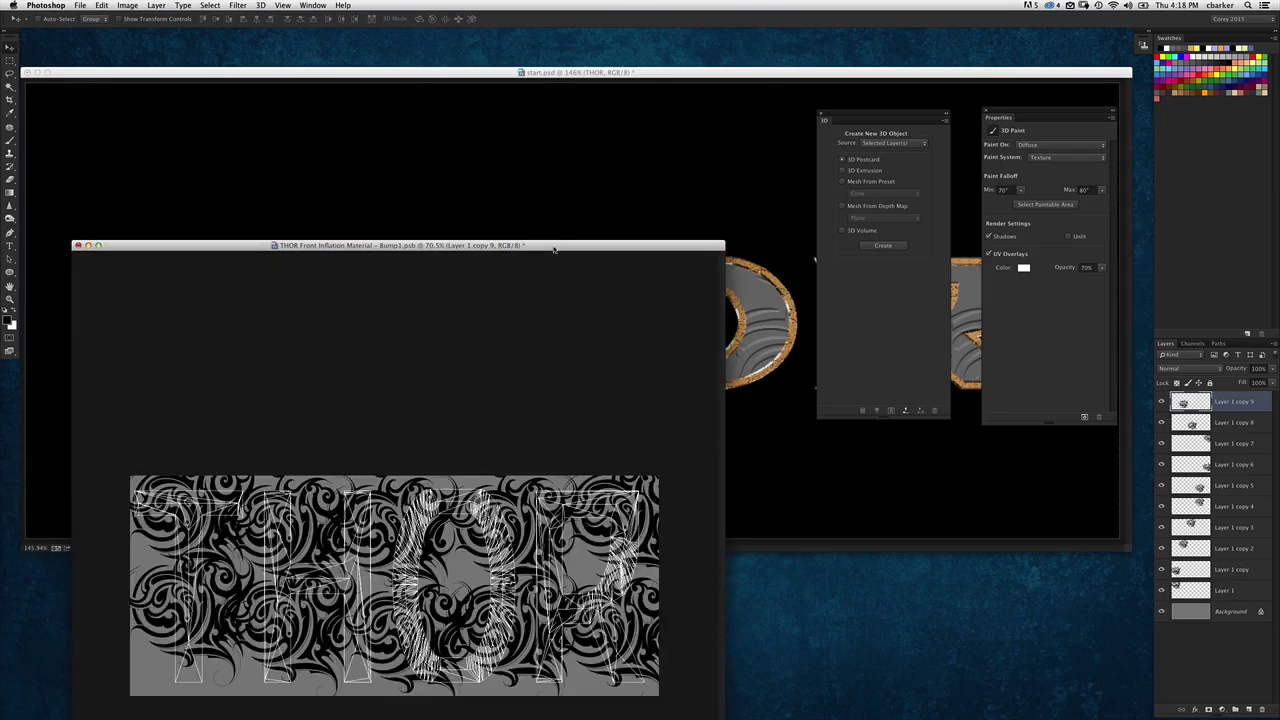
Close the tribal texture with its changes saved, then open the front material's Diffuse colour picker
key(super+w)
click(720, 233)
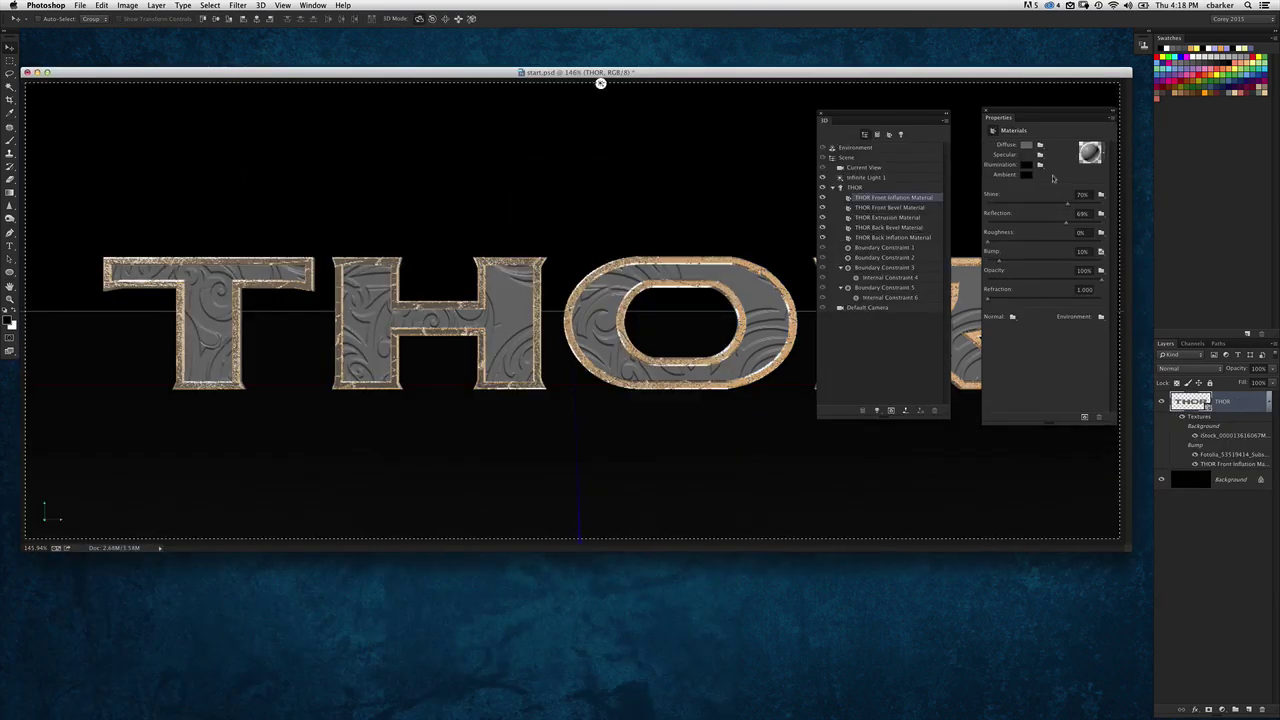
click(1030, 147)
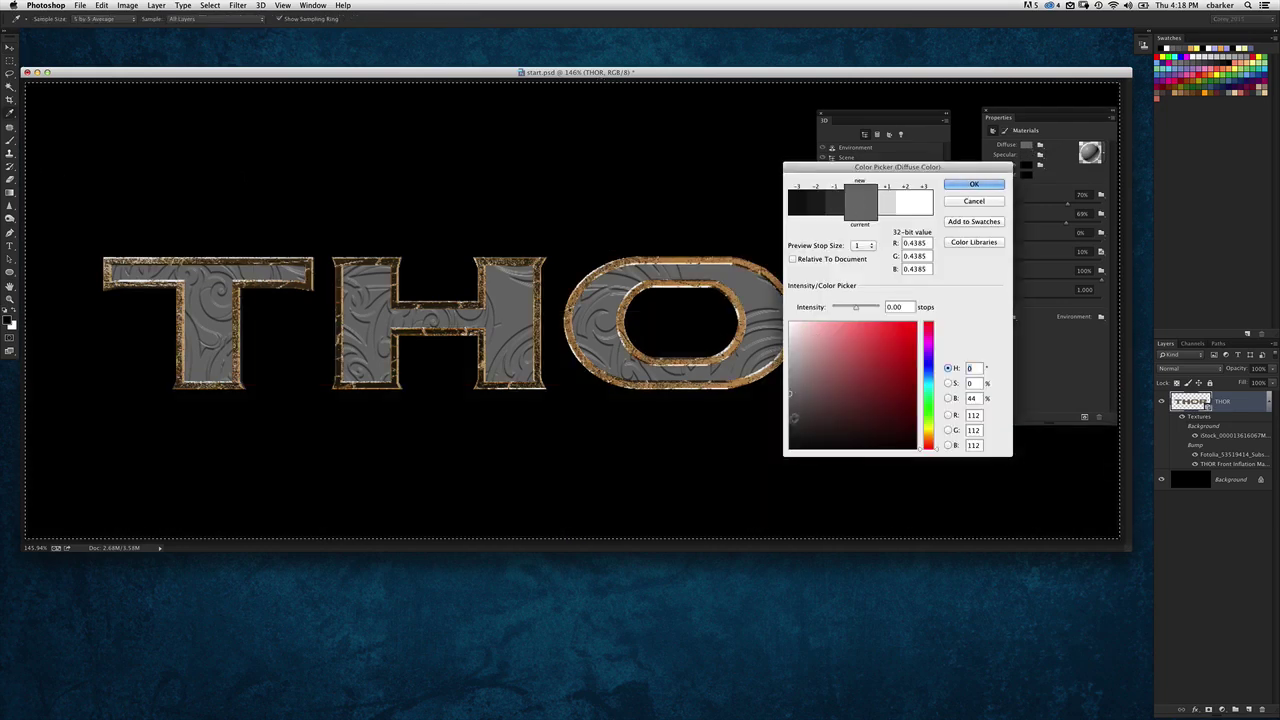
Set the front face diffuse colour to dark charcoal RGB 44/42/42 and view at 100% zoom
drag(792, 432, 794, 427)
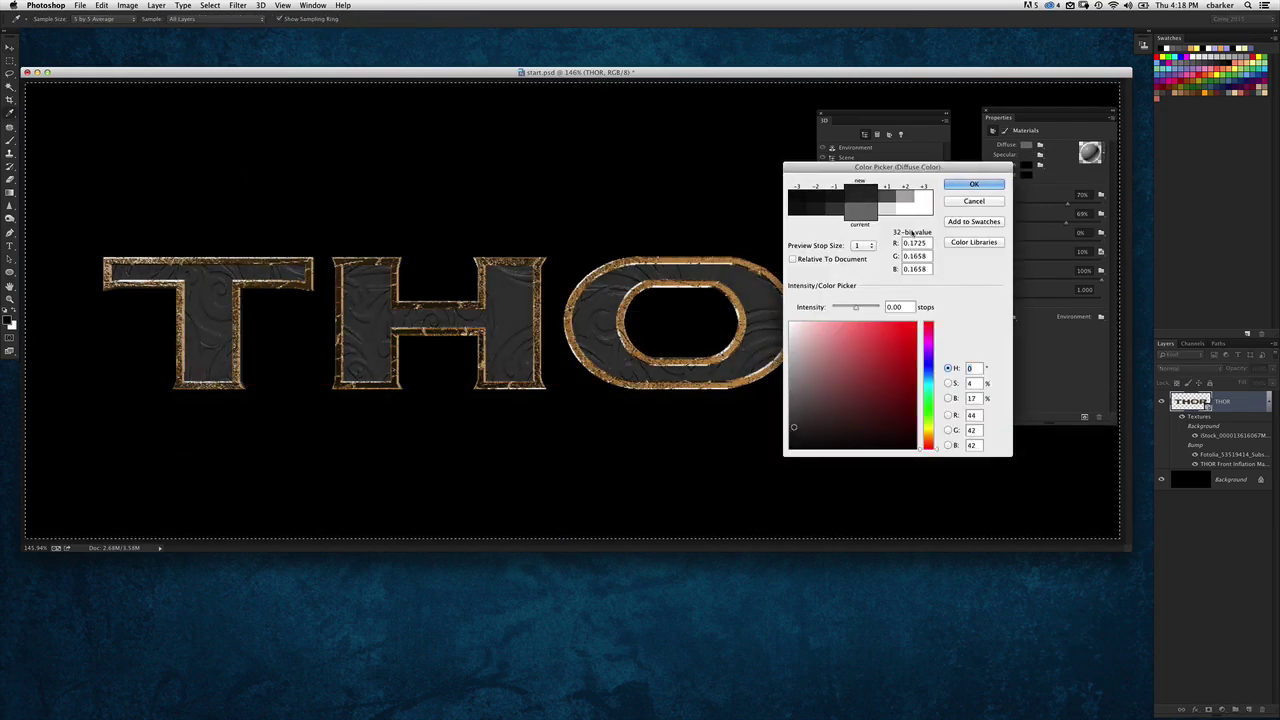
click(970, 184)
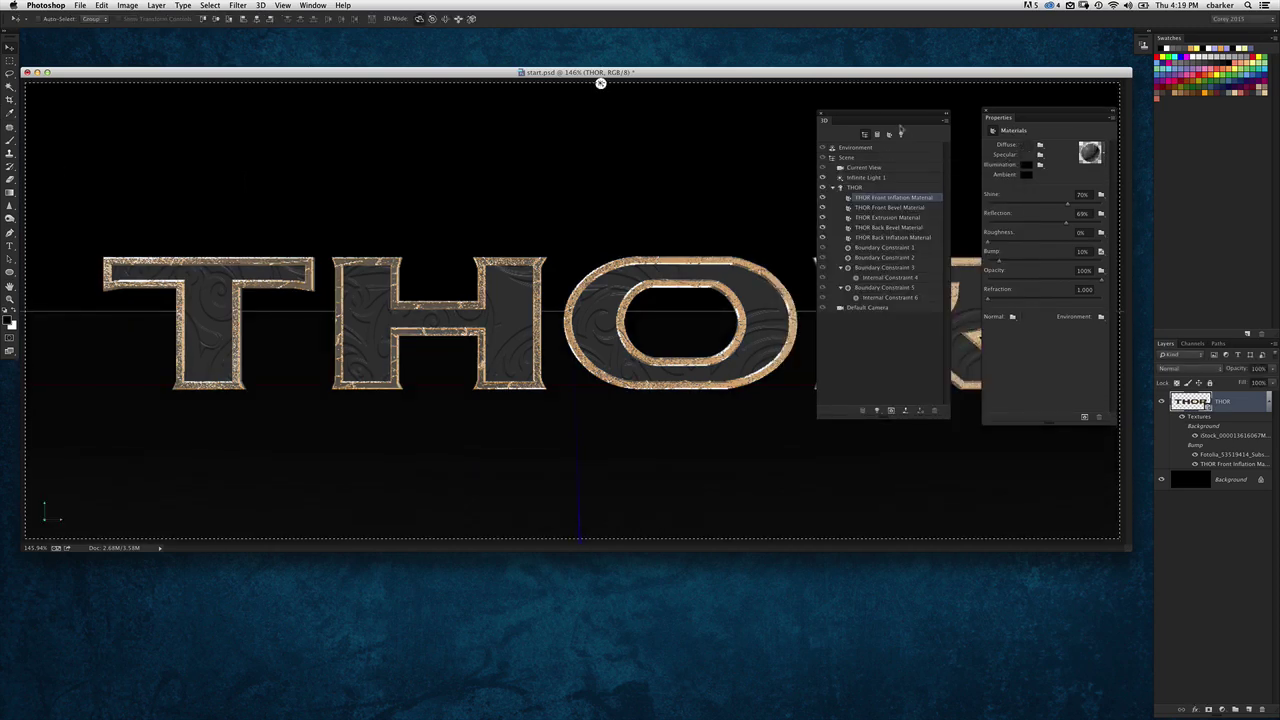
drag(943, 124, 980, 194)
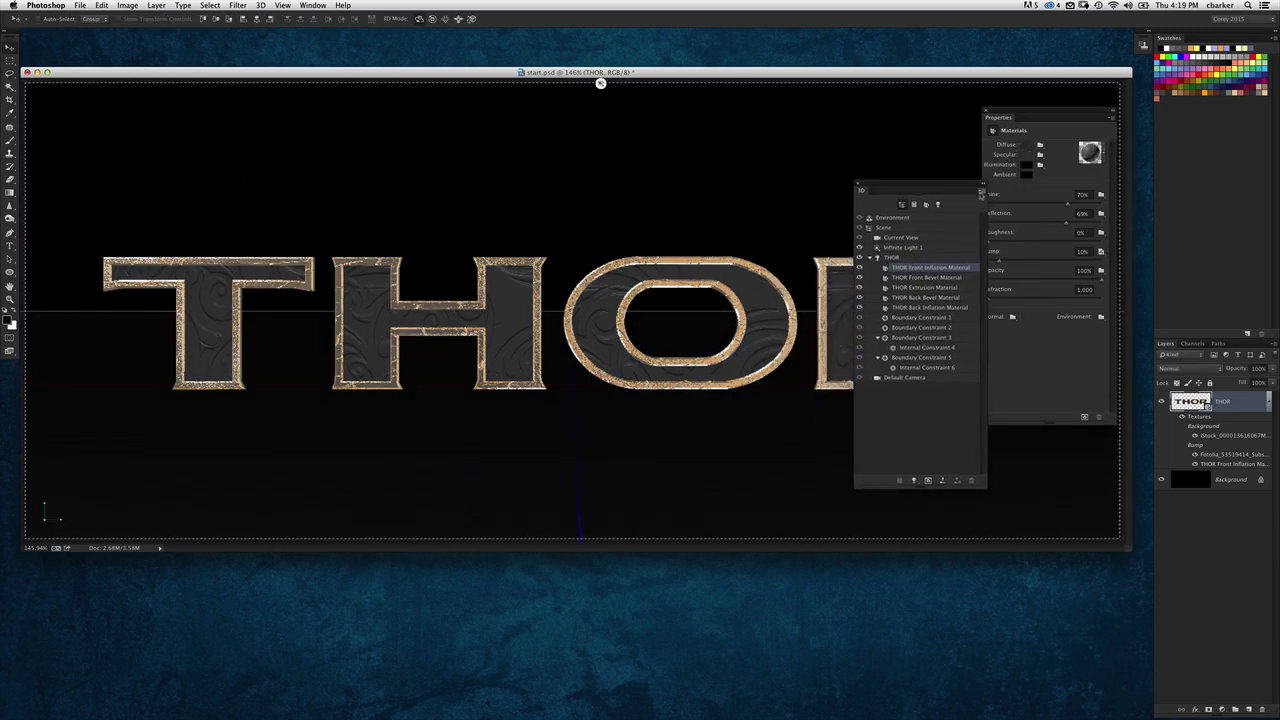
key(super+1)
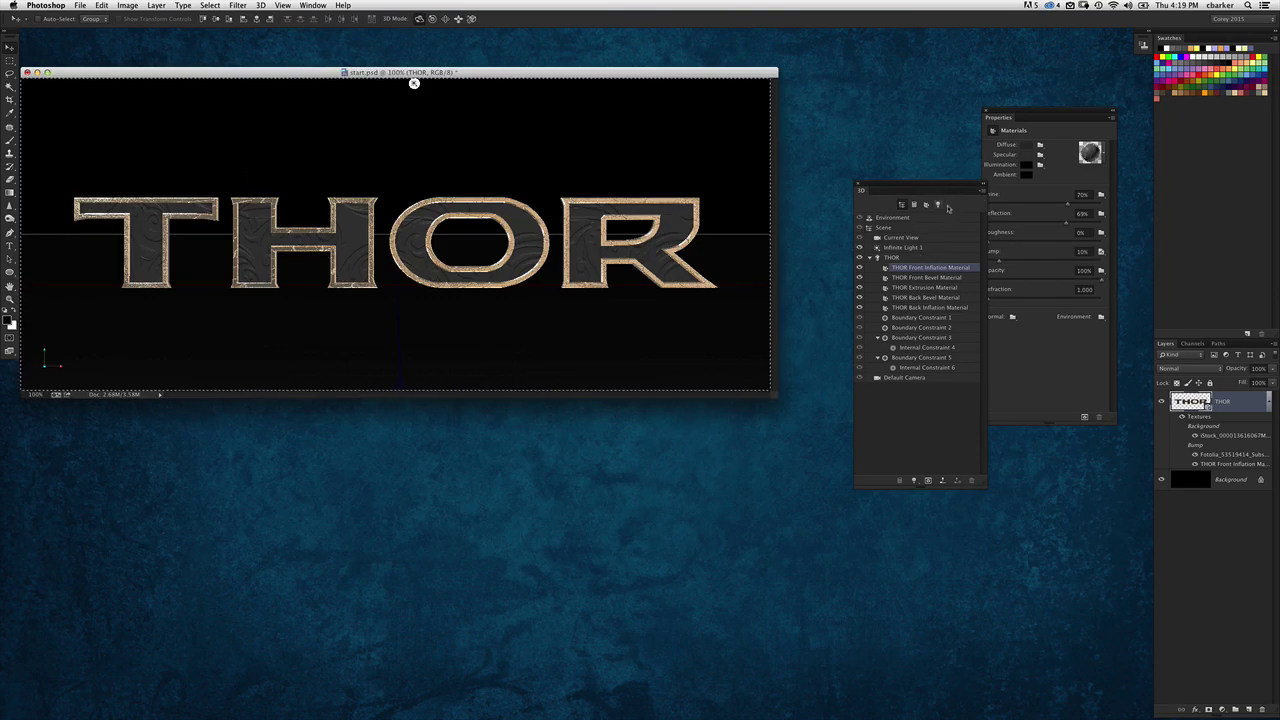
Select Infinite Light 1 and change its light type to Point
click(939, 205)
drag(929, 186, 870, 137)
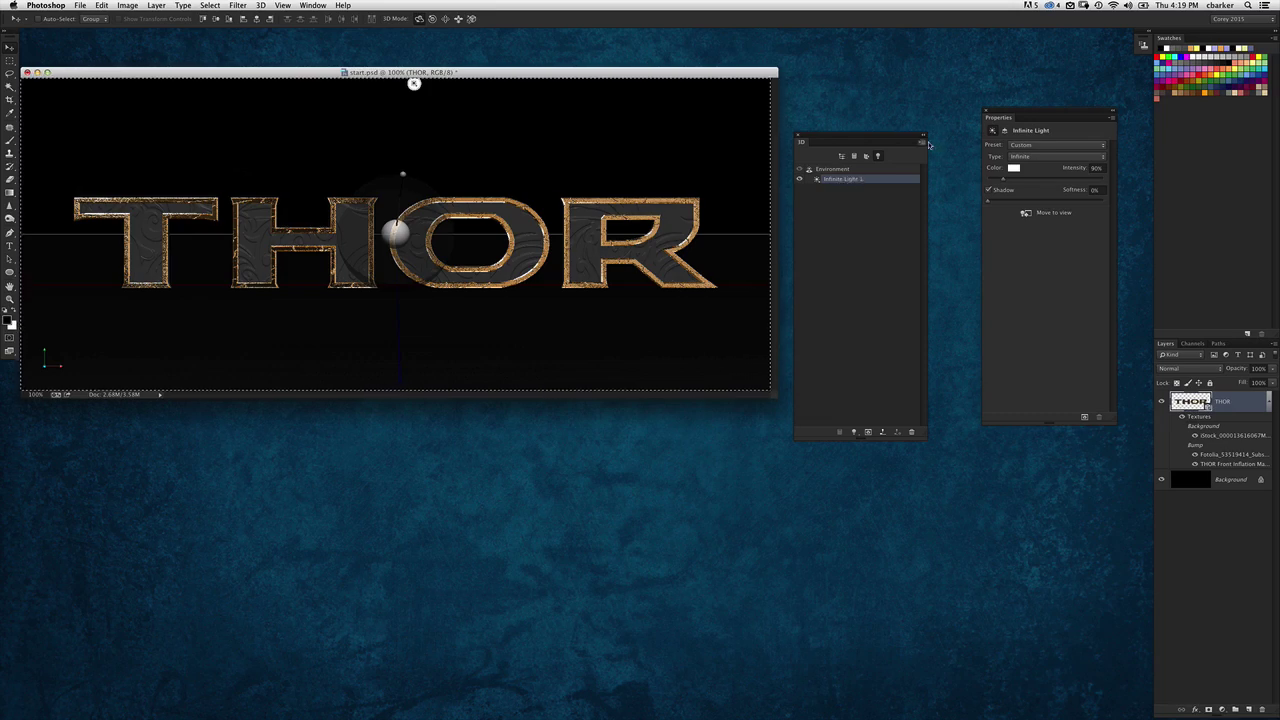
drag(1017, 113, 1002, 134)
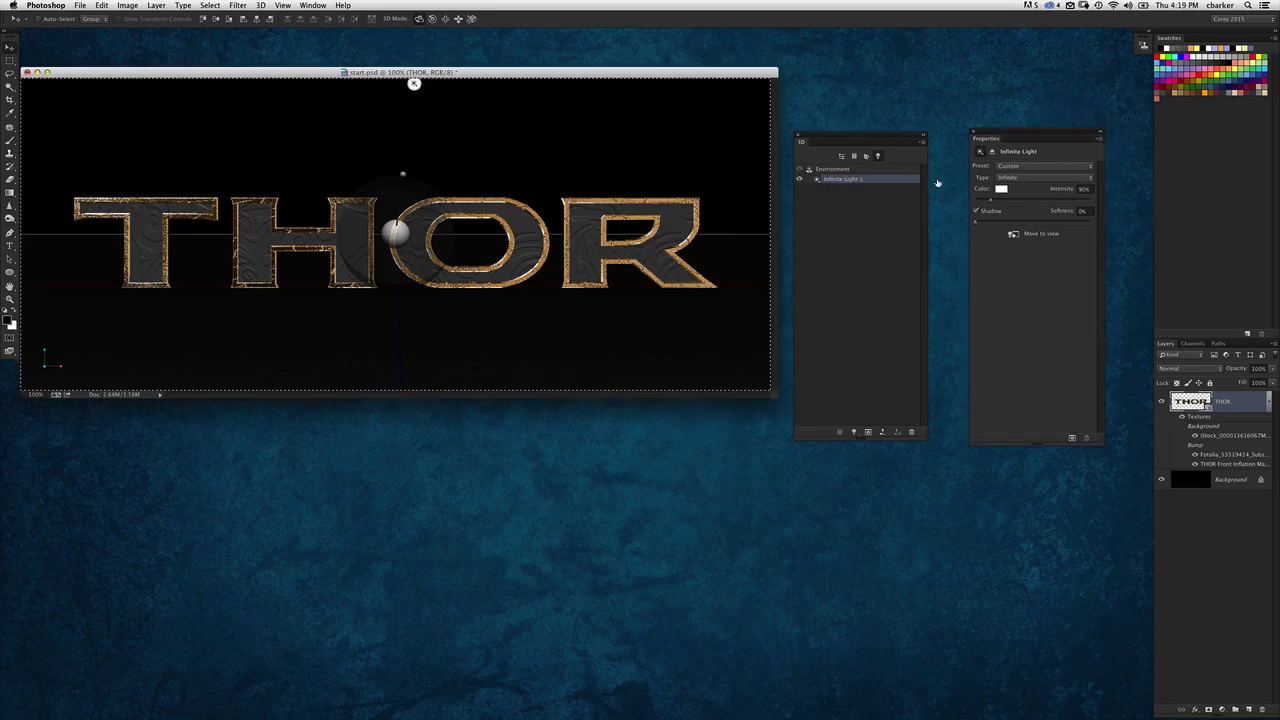
click(1016, 178)
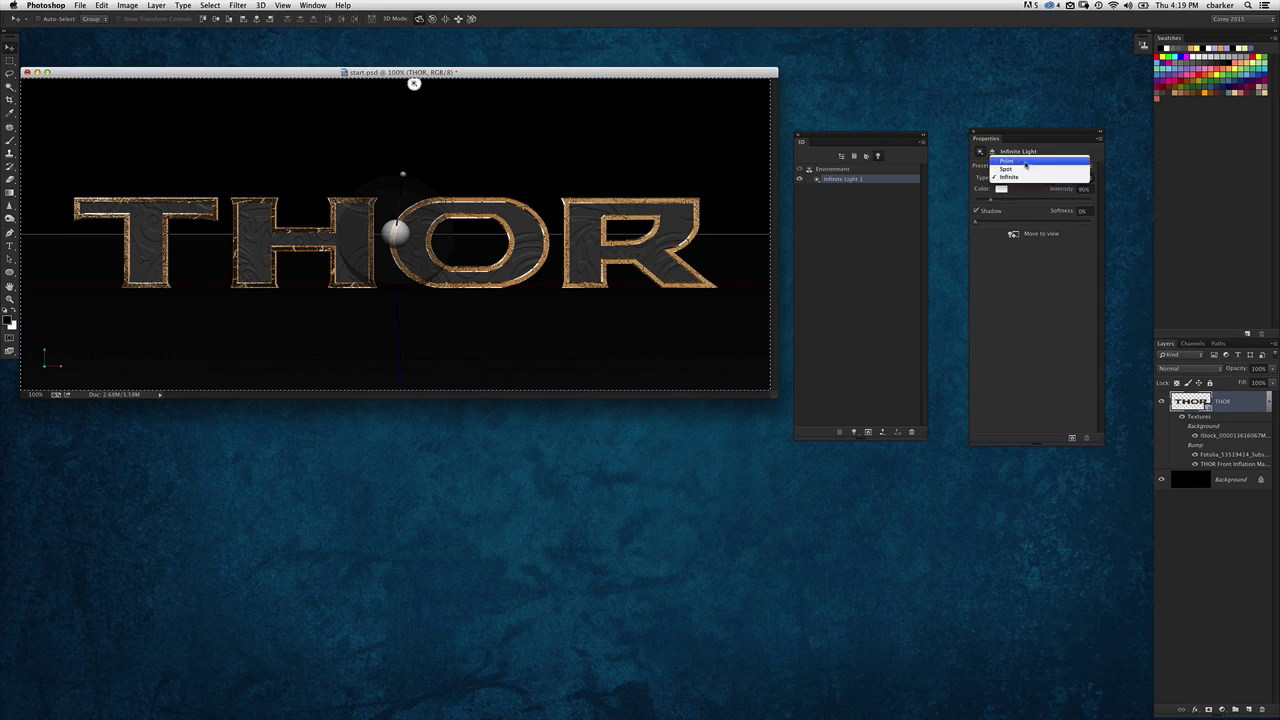
click(1025, 163)
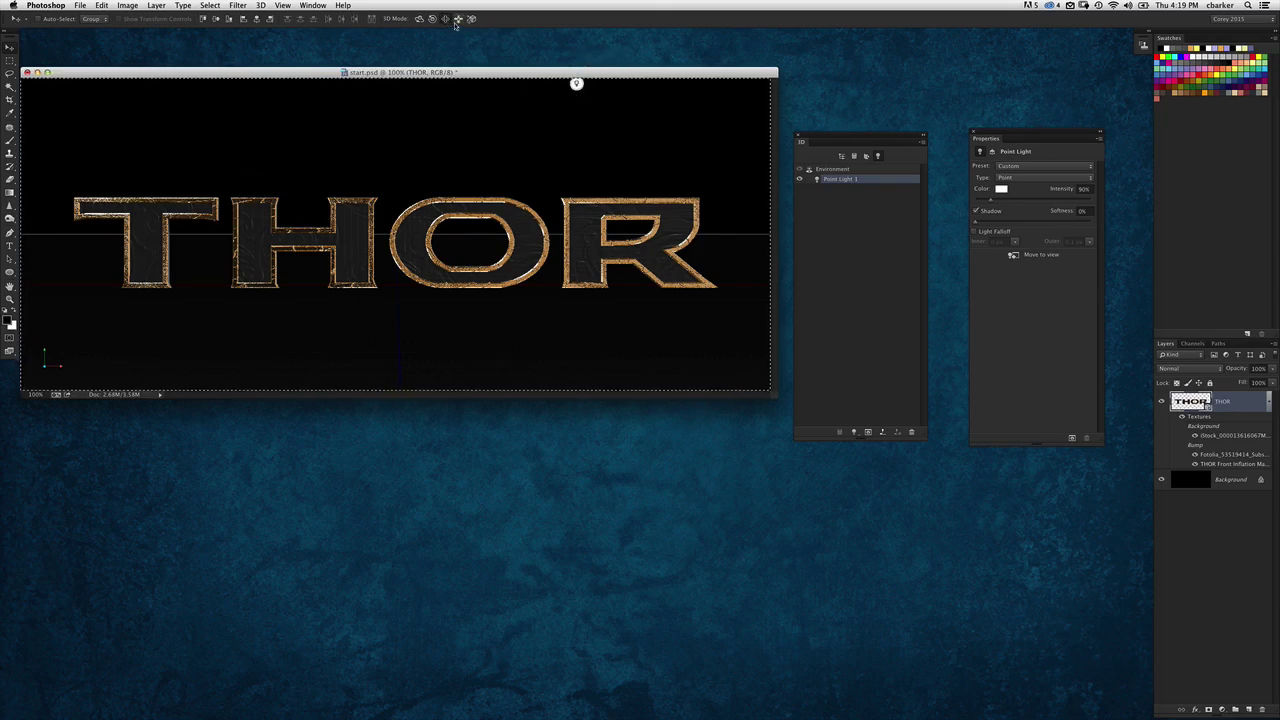
Place the point light just above the O and R, then run and stop a test render
drag(628, 109, 615, 143)
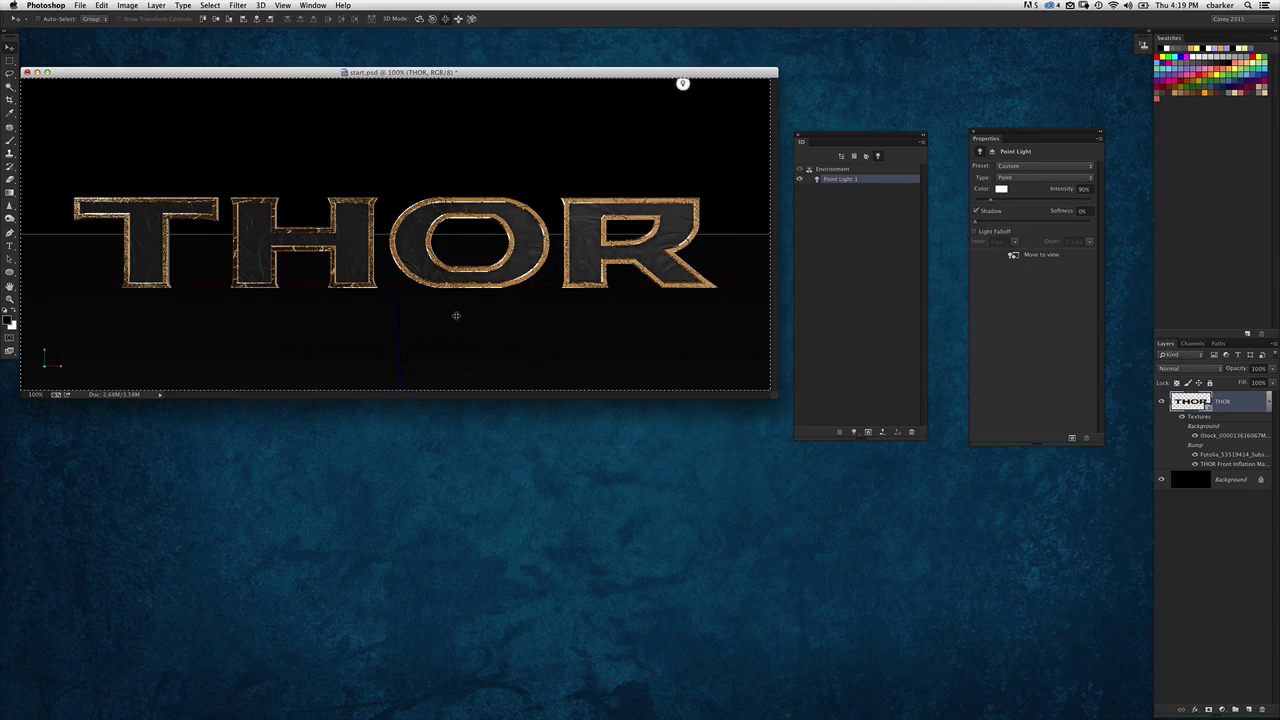
mouse_move(389, 361)
mouse_down()
mouse_move(343, 389)
mouse_move(369, 366)
mouse_up()
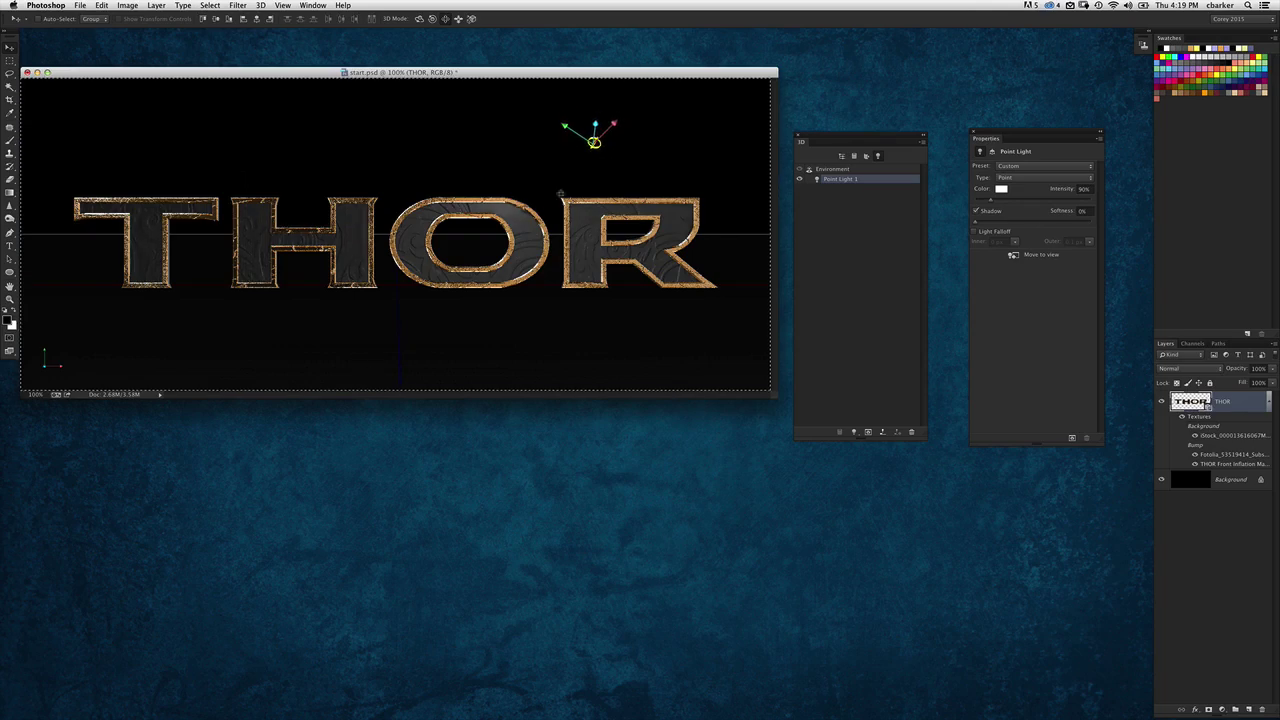
drag(640, 154, 624, 189)
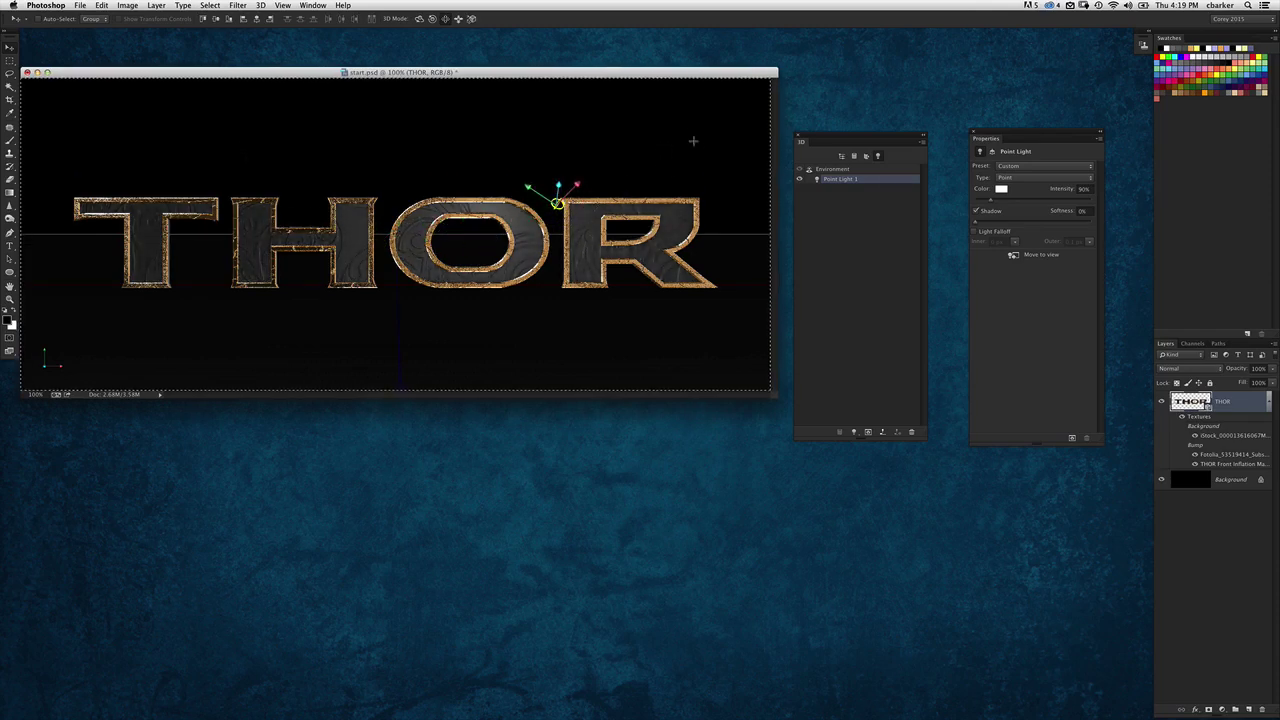
key(super+alt+shift+r)
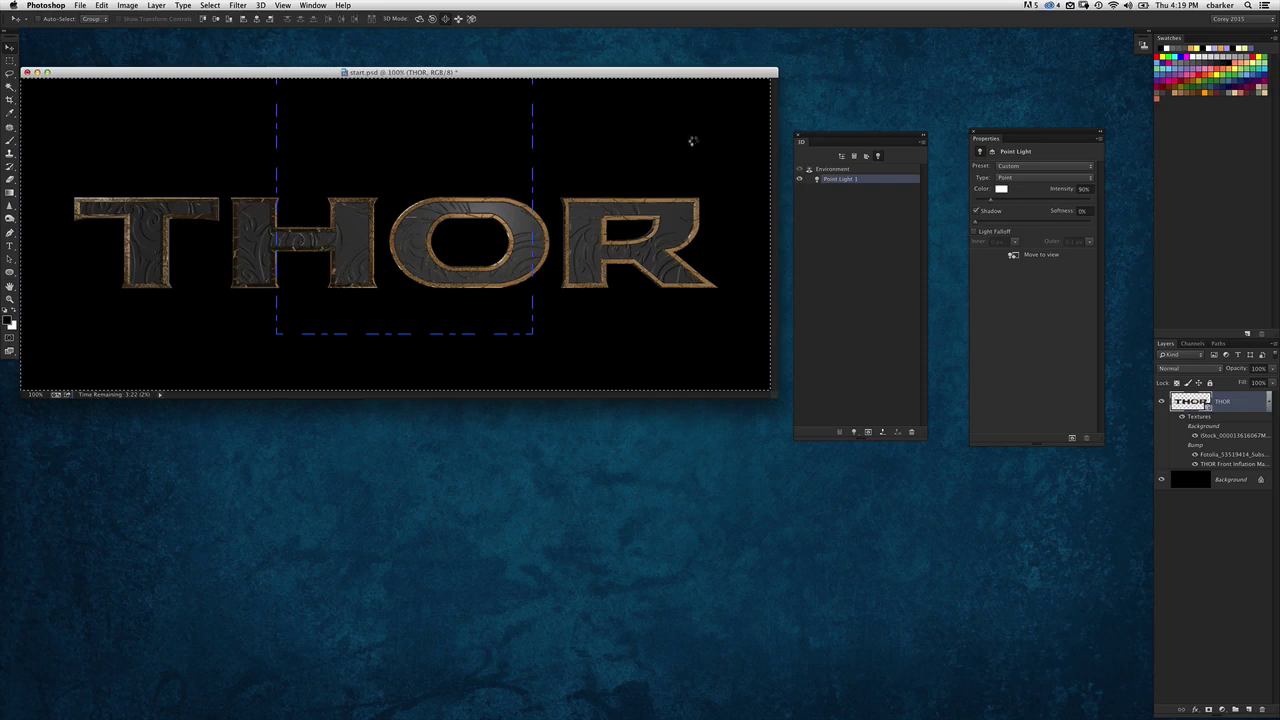
click(692, 141)
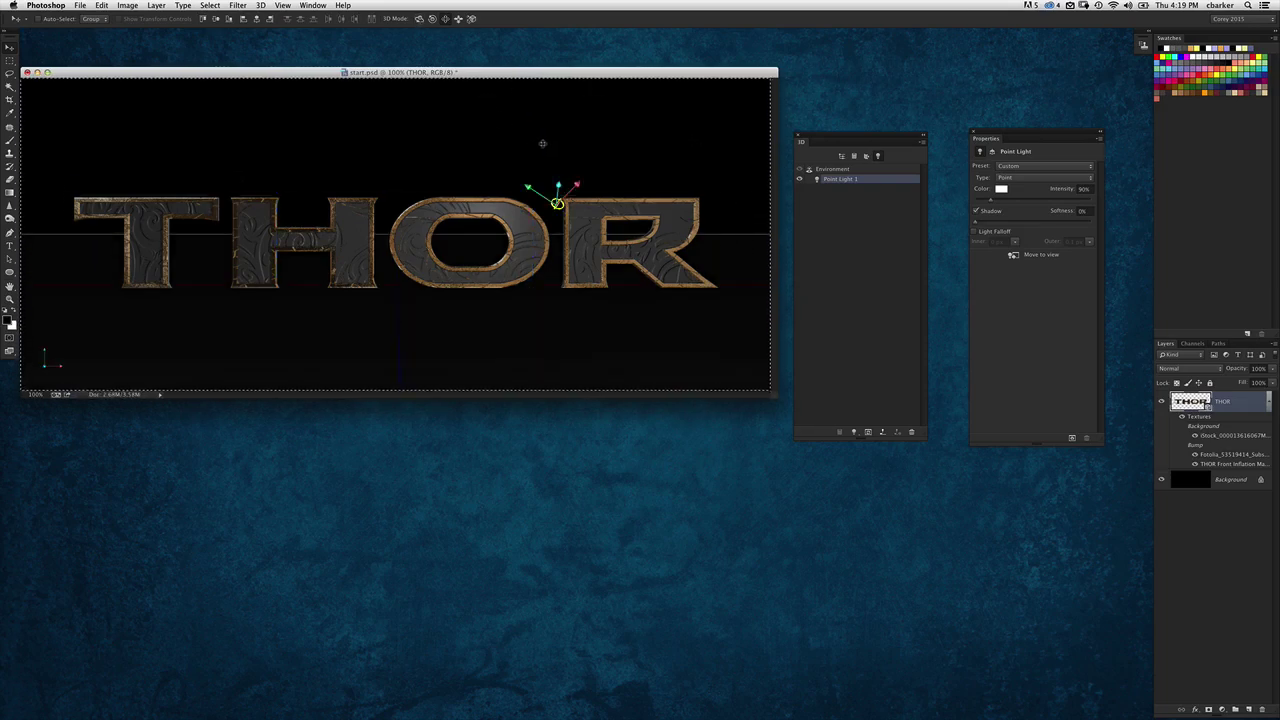
With Environment selected, orbit the THOR text so it recedes at an angle with R nearest
click(856, 172)
drag(649, 171, 600, 176)
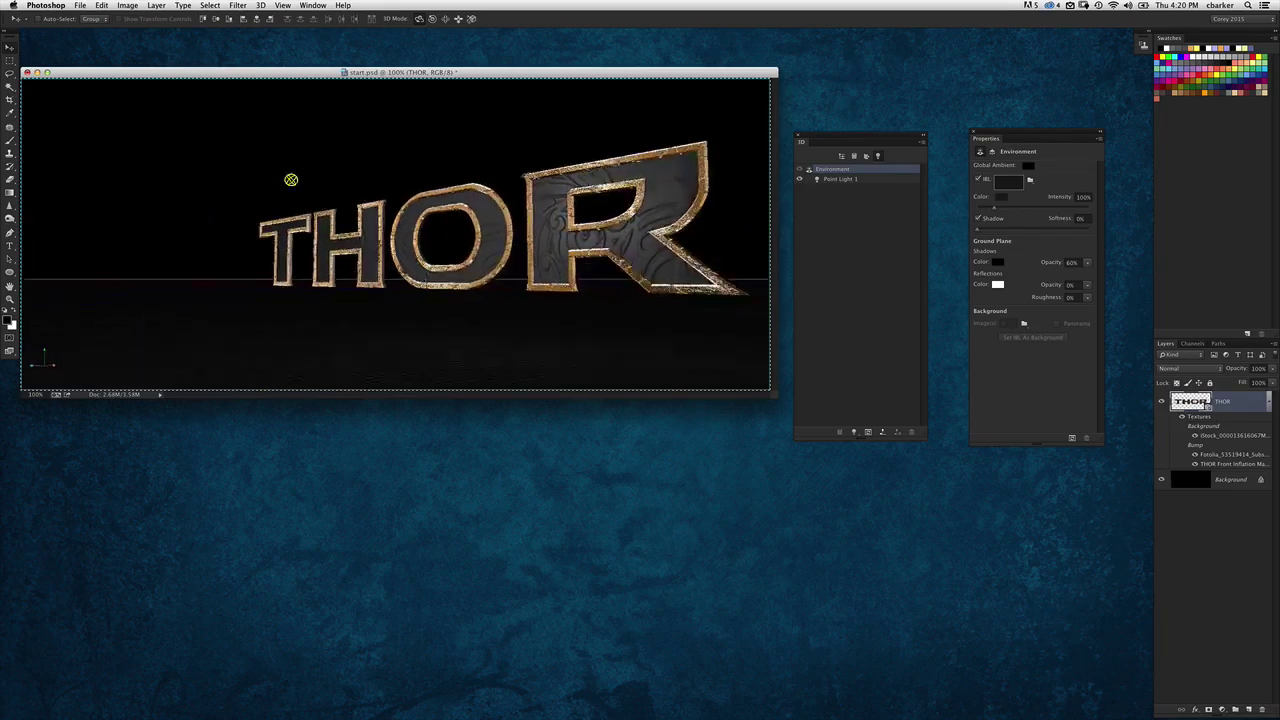
drag(290, 180, 237, 202)
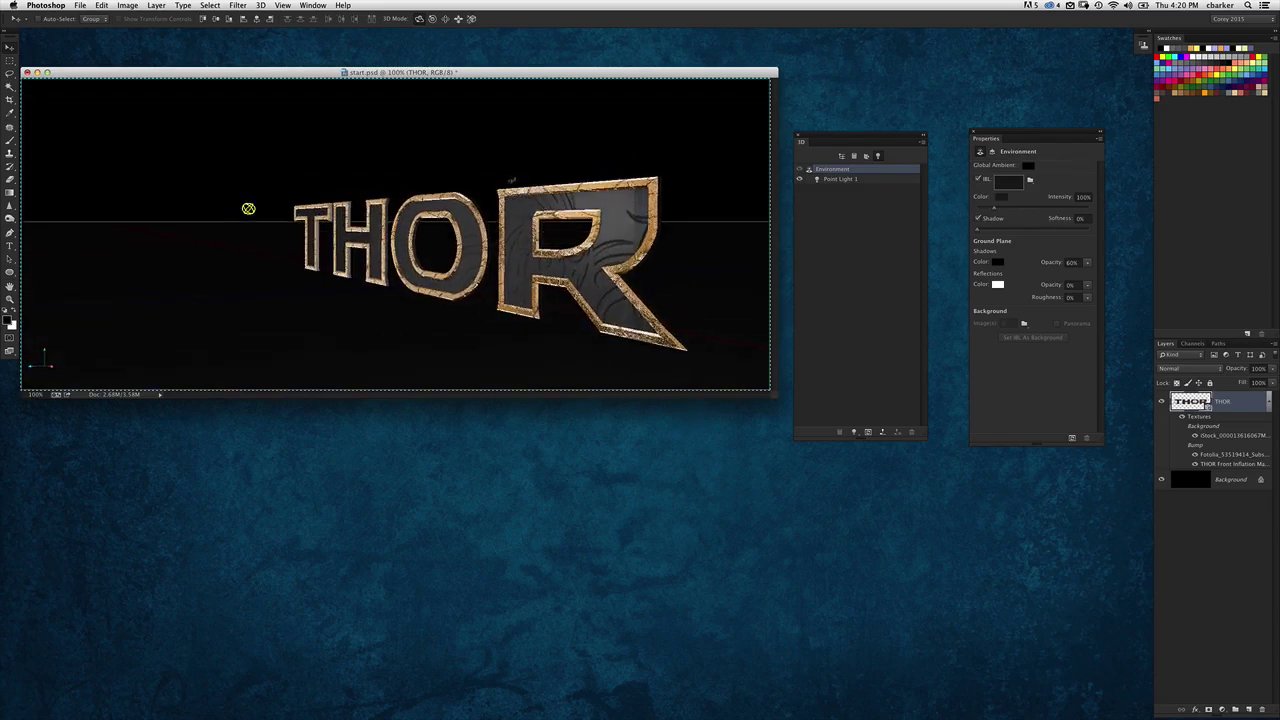
drag(253, 210, 615, 202)
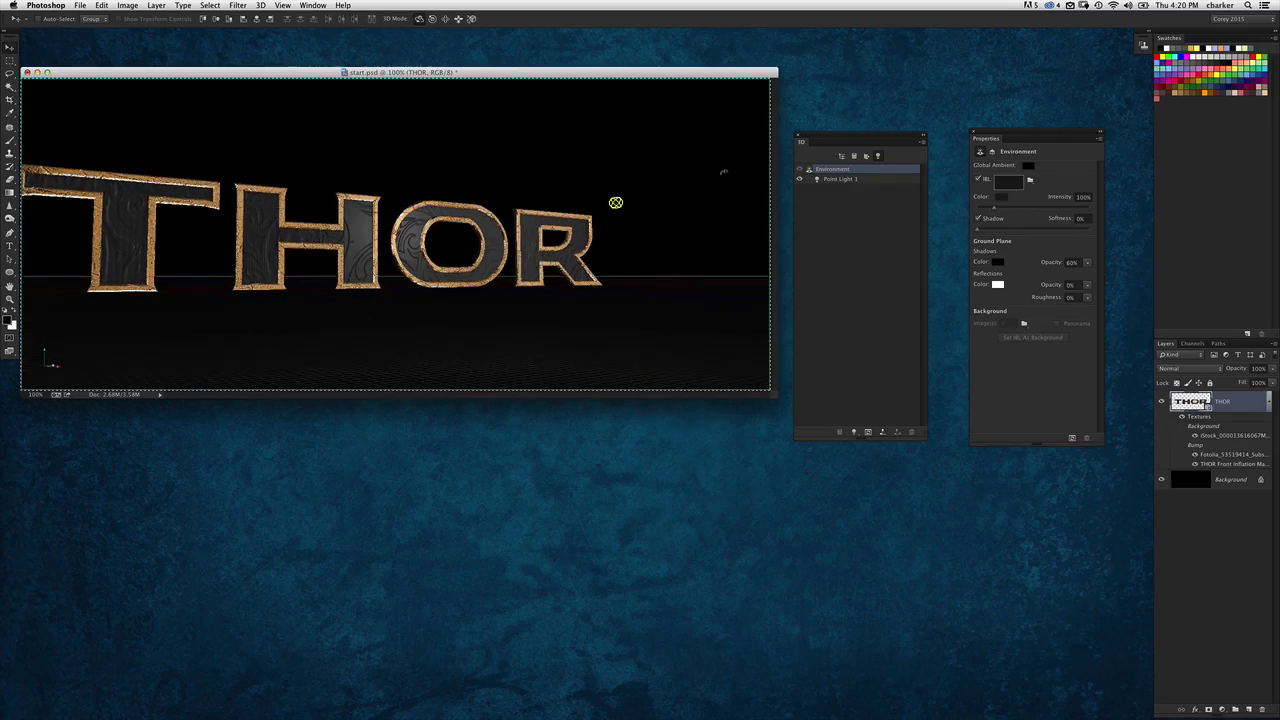